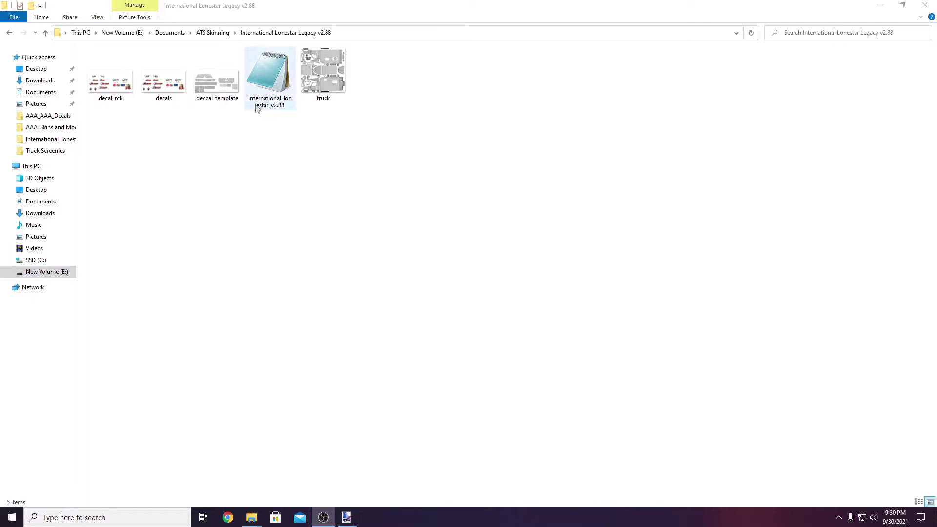
- Check the file properties of international_lonestar_v2.88 and close them without changes
{"action": "left_click", "coordinate": [258, 108]}
{"action": "right_click", "coordinate": [258, 108]}
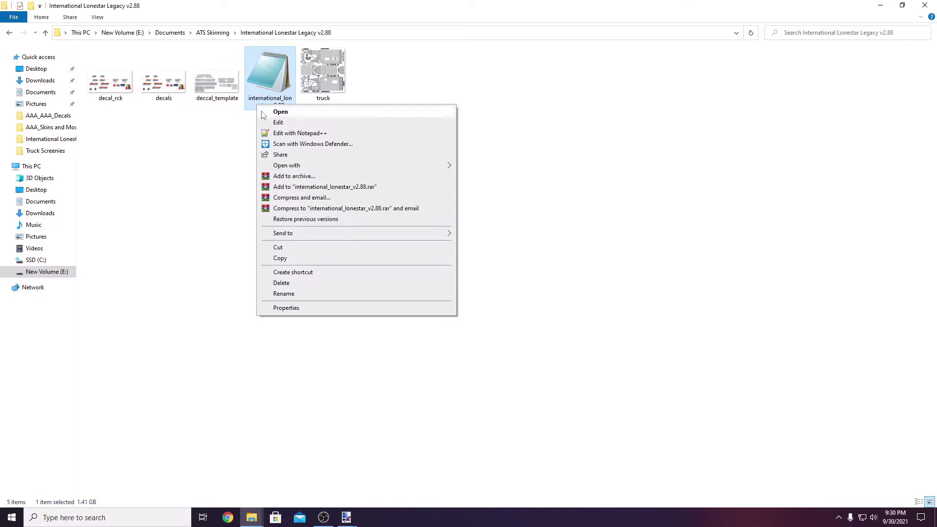
{"action": "left_click", "coordinate": [292, 309]}
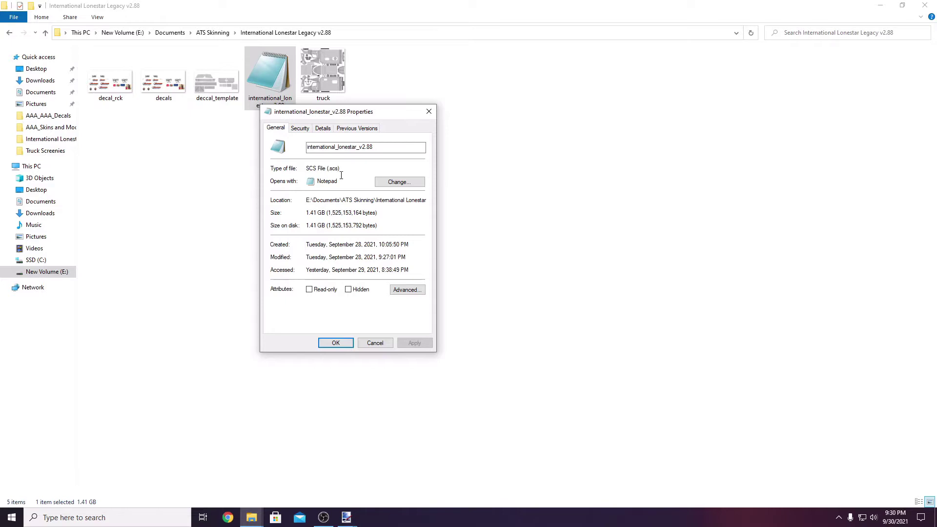
{"action": "left_click", "coordinate": [375, 344]}
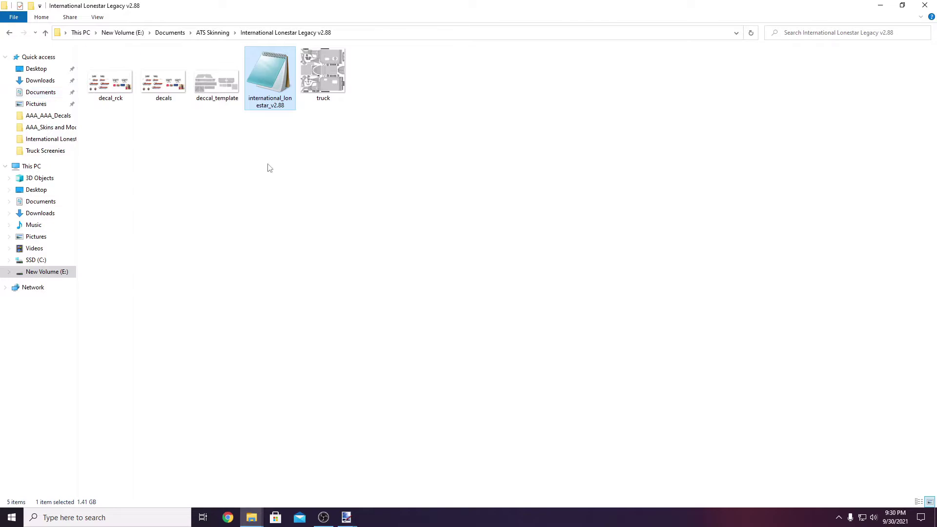
{"action": "left_click", "coordinate": [280, 134]}
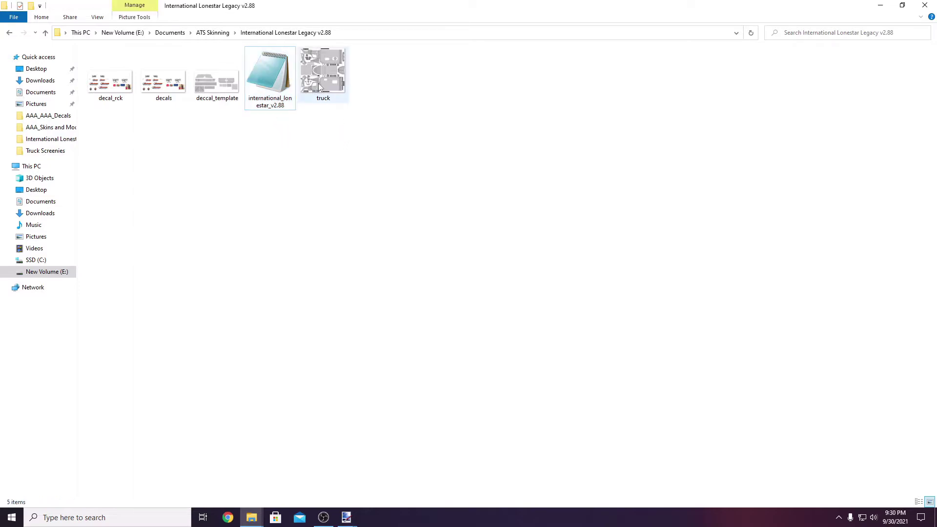
- Switch to the deccal_template image in paint.net and set the primary colour to red
{"action": "mouse_move", "coordinate": [321, 89]}
{"action": "left_click", "coordinate": [880, 5]}
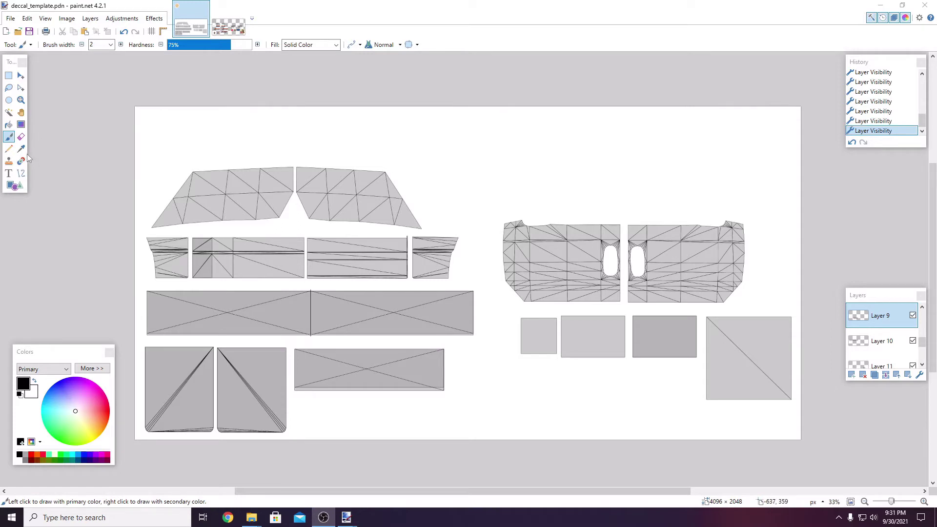
{"action": "left_click", "coordinate": [106, 414]}
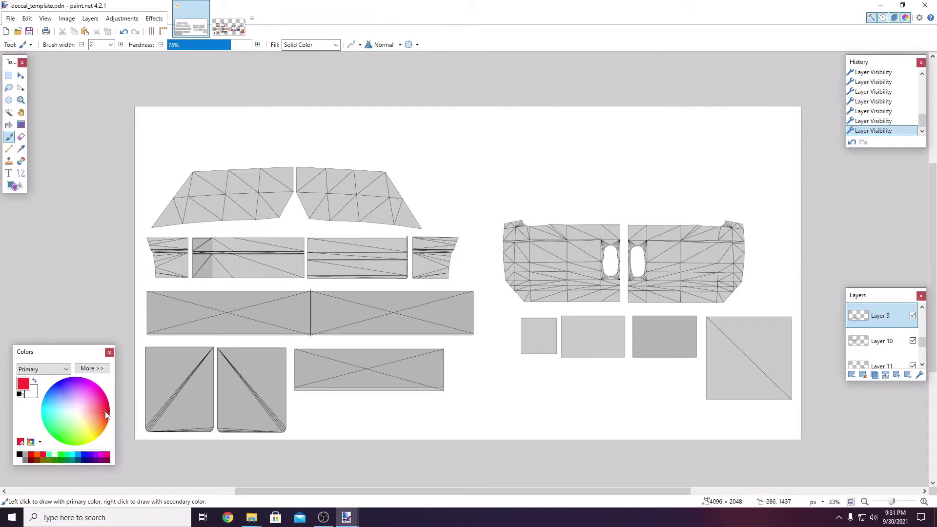
{"action": "left_click", "coordinate": [106, 409]}
- Undo a trial brush stroke above the template's upper pieces and set the brush width to 13
{"action": "left_click_drag", "start_coordinate": [178, 167], "coordinate": [171, 169]}
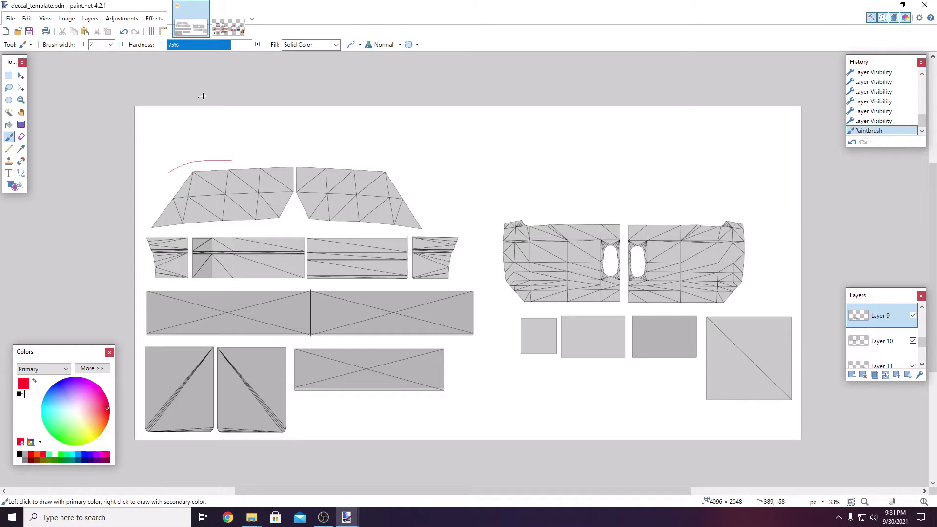
{"action": "left_click", "coordinate": [851, 142]}
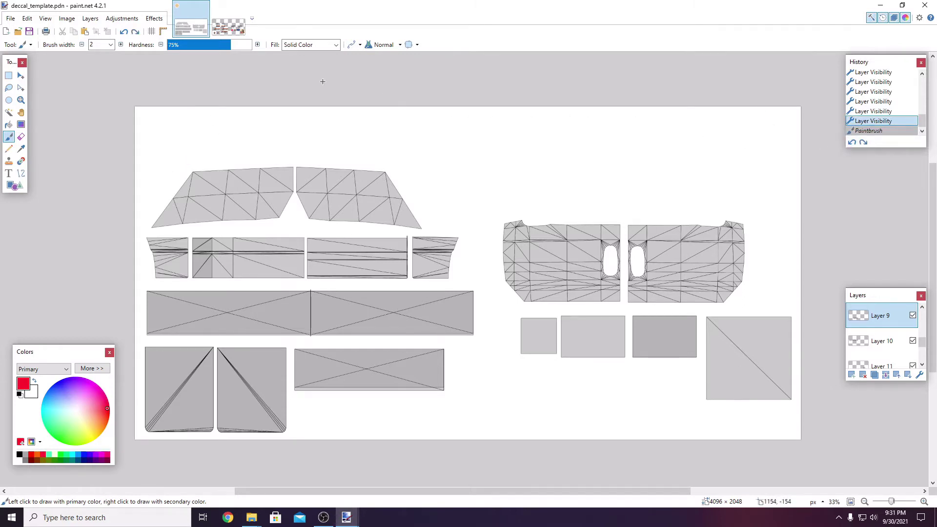
{"action": "left_click", "coordinate": [111, 45]}
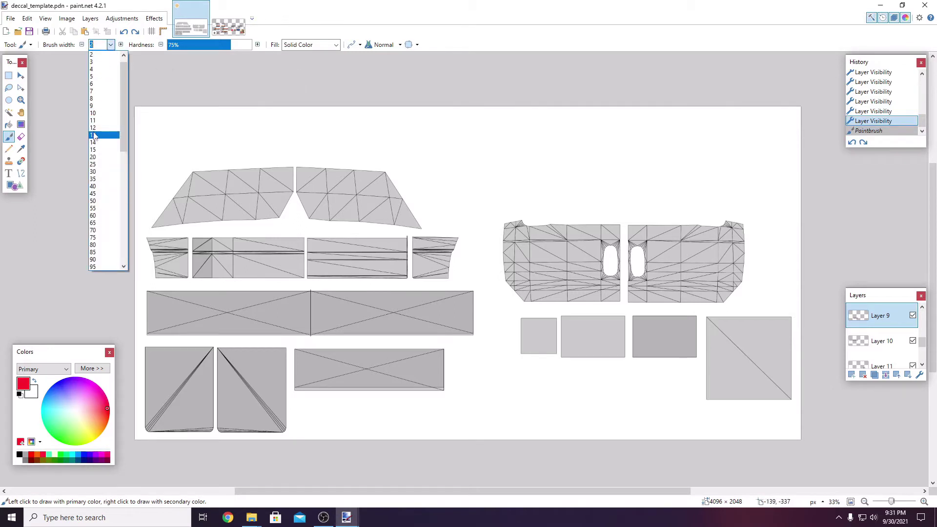
{"action": "left_click", "coordinate": [94, 136]}
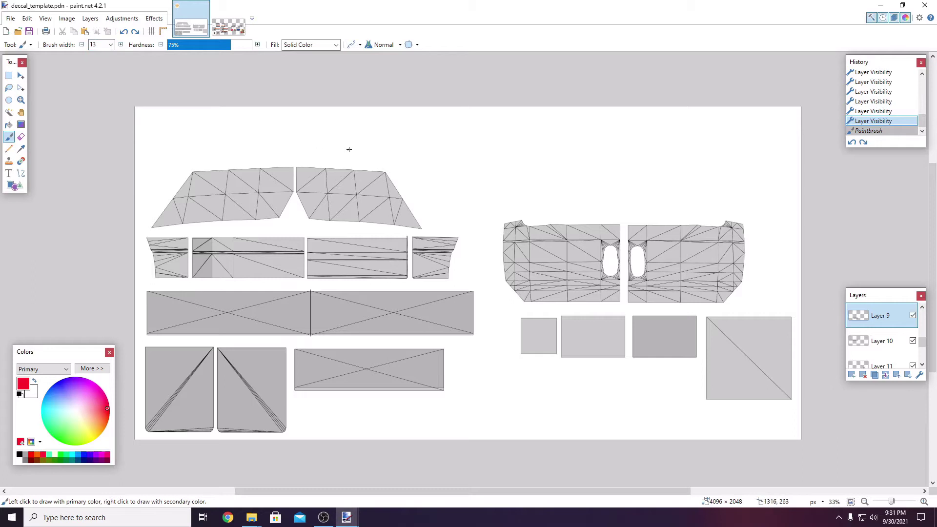
- Circle the top pair of template pieces with L and R lettered inside, and undo these marks
{"action": "mouse_move", "coordinate": [348, 149]}
{"action": "left_mouse_down"}
{"action": "mouse_move", "coordinate": [200, 145]}
{"action": "mouse_move", "coordinate": [157, 165]}
{"action": "mouse_move", "coordinate": [136, 214]}
{"action": "mouse_move", "coordinate": [167, 235]}
{"action": "mouse_move", "coordinate": [200, 236]}
{"action": "mouse_move", "coordinate": [418, 234]}
{"action": "mouse_move", "coordinate": [437, 224]}
{"action": "mouse_move", "coordinate": [433, 188]}
{"action": "mouse_move", "coordinate": [348, 147]}
{"action": "left_mouse_up"}
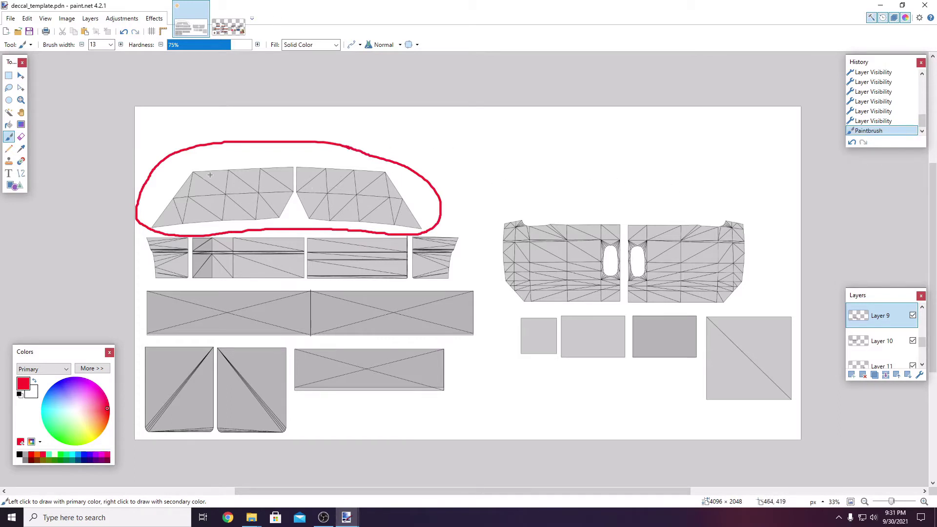
{"action": "mouse_move", "coordinate": [209, 176]}
{"action": "left_mouse_down"}
{"action": "mouse_move", "coordinate": [211, 201]}
{"action": "mouse_move", "coordinate": [250, 202]}
{"action": "left_mouse_up"}
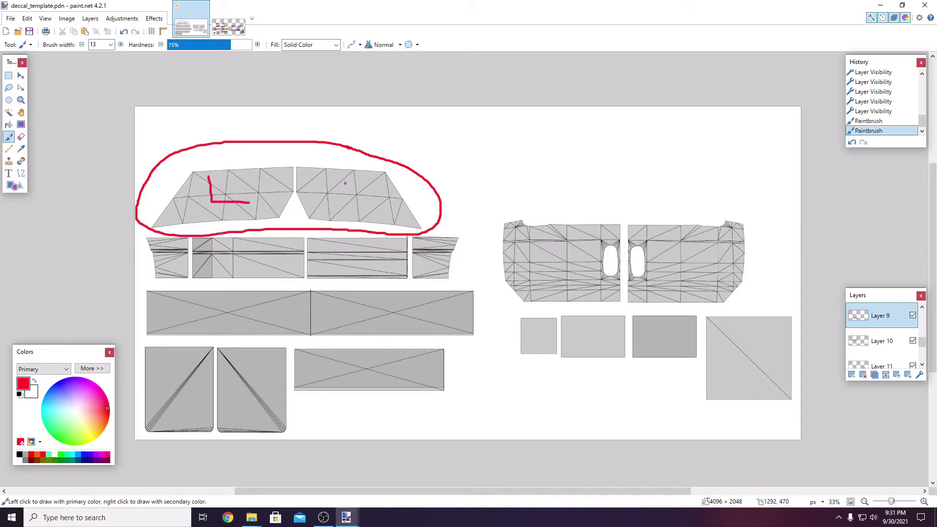
{"action": "mouse_move", "coordinate": [345, 183]}
{"action": "left_mouse_down"}
{"action": "mouse_move", "coordinate": [346, 210]}
{"action": "mouse_move", "coordinate": [353, 189]}
{"action": "mouse_move", "coordinate": [365, 188]}
{"action": "mouse_move", "coordinate": [360, 199]}
{"action": "mouse_move", "coordinate": [374, 214]}
{"action": "left_mouse_up"}
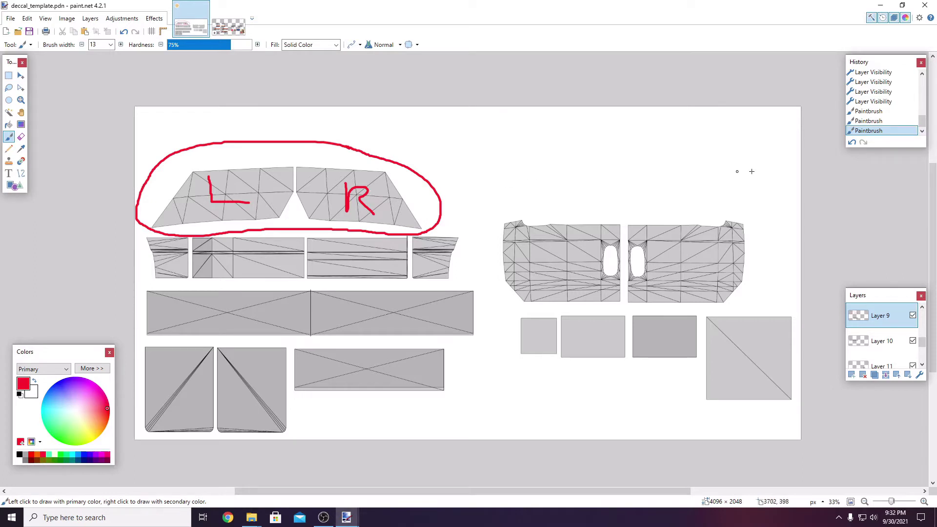
{"action": "left_click", "coordinate": [851, 143]}
{"action": "left_click", "coordinate": [851, 143]}
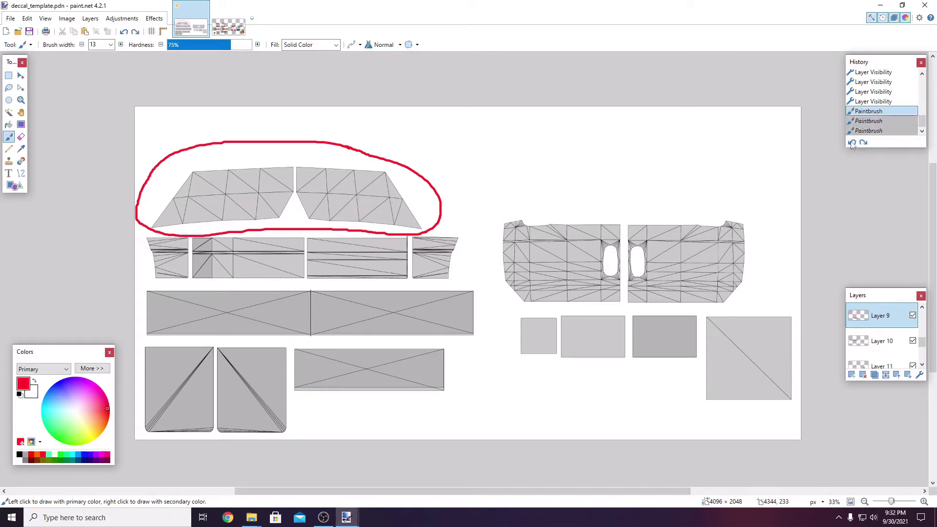
{"action": "left_click", "coordinate": [852, 142]}
- Circle the second row of template pieces, lettering its two middle panels L and R, and undo these marks
{"action": "mouse_move", "coordinate": [245, 233]}
{"action": "left_mouse_down"}
{"action": "mouse_move", "coordinate": [136, 237]}
{"action": "mouse_move", "coordinate": [131, 253]}
{"action": "mouse_move", "coordinate": [140, 278]}
{"action": "mouse_move", "coordinate": [165, 282]}
{"action": "mouse_move", "coordinate": [421, 282]}
{"action": "mouse_move", "coordinate": [451, 281]}
{"action": "mouse_move", "coordinate": [472, 266]}
{"action": "mouse_move", "coordinate": [474, 249]}
{"action": "mouse_move", "coordinate": [465, 234]}
{"action": "mouse_move", "coordinate": [440, 232]}
{"action": "mouse_move", "coordinate": [244, 232]}
{"action": "left_mouse_up"}
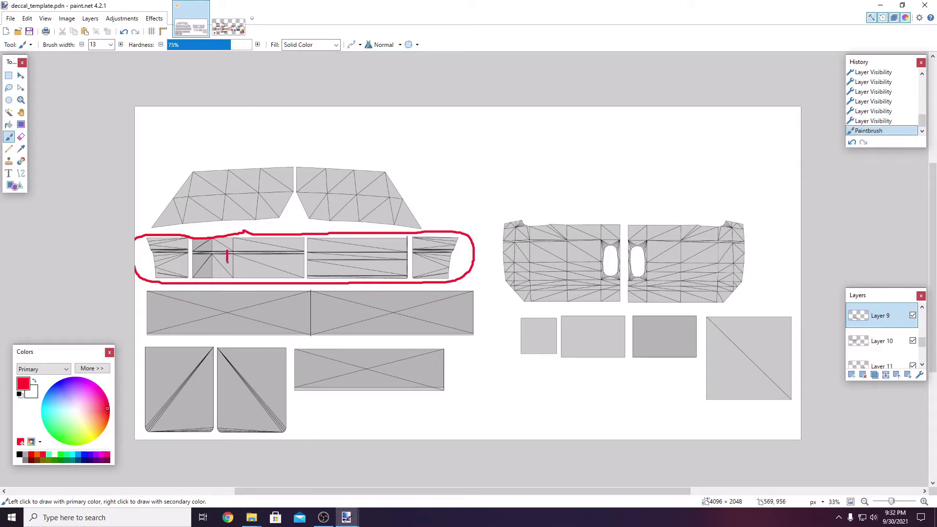
{"action": "left_click_drag", "start_coordinate": [227, 262], "coordinate": [249, 267]}
{"action": "left_click_drag", "start_coordinate": [340, 250], "coordinate": [352, 271]}
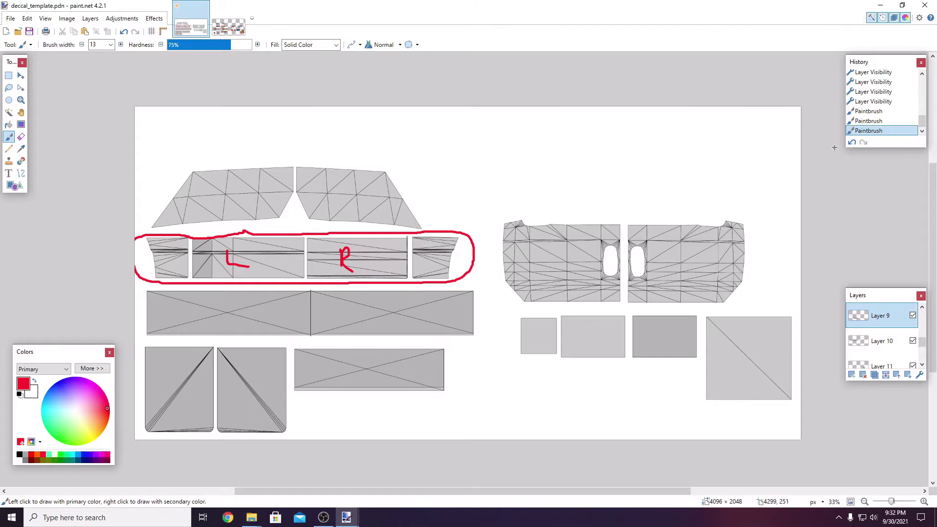
{"action": "left_click", "coordinate": [852, 143]}
{"action": "left_click", "coordinate": [852, 143]}
{"action": "left_click", "coordinate": [852, 143]}
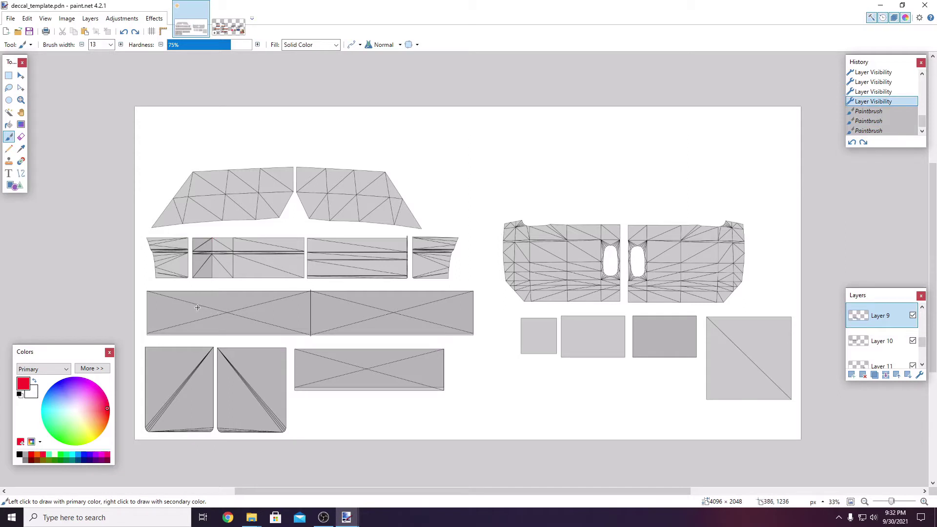
- Loop over the long third-row strip and letter the two panels beneath it L and R, undoing all the marks
{"action": "mouse_move", "coordinate": [158, 303]}
{"action": "left_mouse_down"}
{"action": "mouse_move", "coordinate": [185, 330]}
{"action": "mouse_move", "coordinate": [436, 322]}
{"action": "mouse_move", "coordinate": [439, 307]}
{"action": "mouse_move", "coordinate": [321, 294]}
{"action": "mouse_move", "coordinate": [176, 304]}
{"action": "mouse_move", "coordinate": [380, 313]}
{"action": "left_mouse_up"}
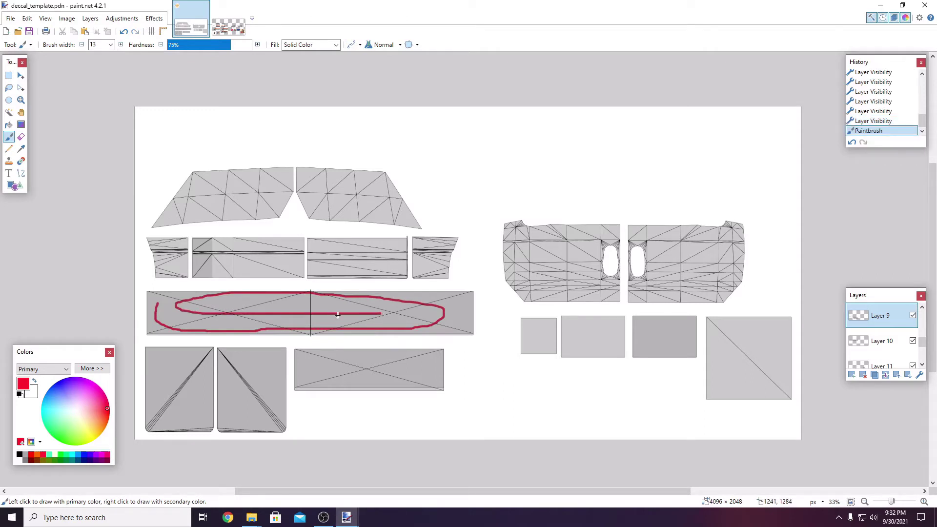
{"action": "left_click", "coordinate": [851, 142]}
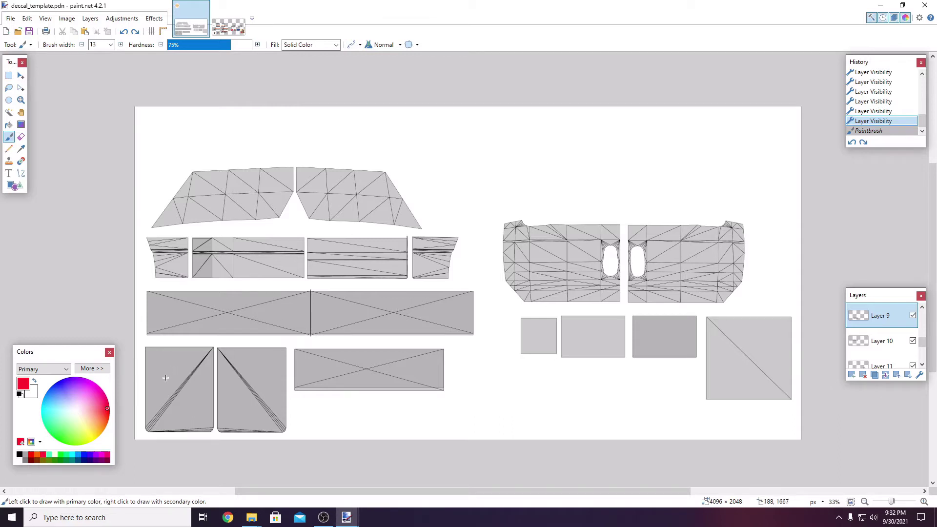
{"action": "mouse_move", "coordinate": [168, 370]}
{"action": "left_mouse_down"}
{"action": "mouse_move", "coordinate": [168, 395]}
{"action": "mouse_move", "coordinate": [191, 396]}
{"action": "left_mouse_up"}
{"action": "mouse_move", "coordinate": [239, 370]}
{"action": "left_mouse_down"}
{"action": "mouse_move", "coordinate": [238, 399]}
{"action": "mouse_move", "coordinate": [242, 385]}
{"action": "mouse_move", "coordinate": [258, 400]}
{"action": "left_mouse_up"}
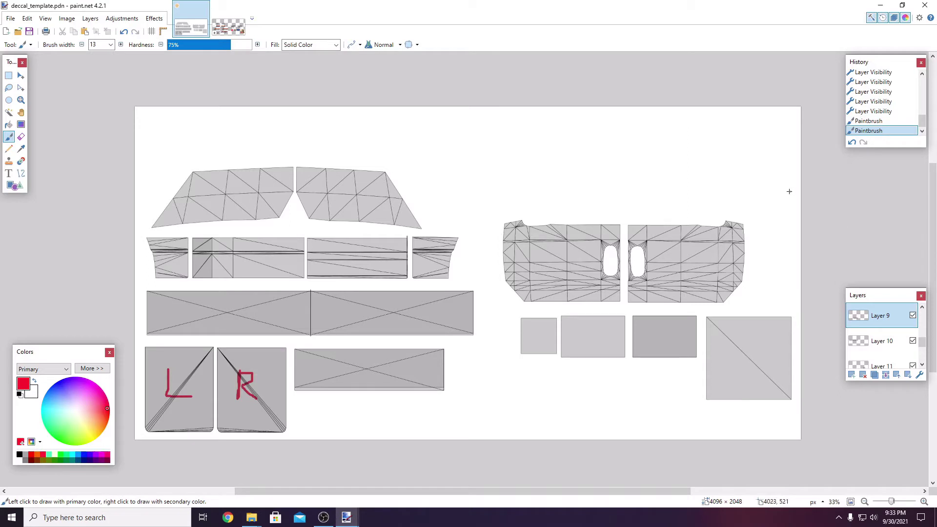
{"action": "left_click", "coordinate": [853, 143]}
{"action": "left_click", "coordinate": [852, 142]}
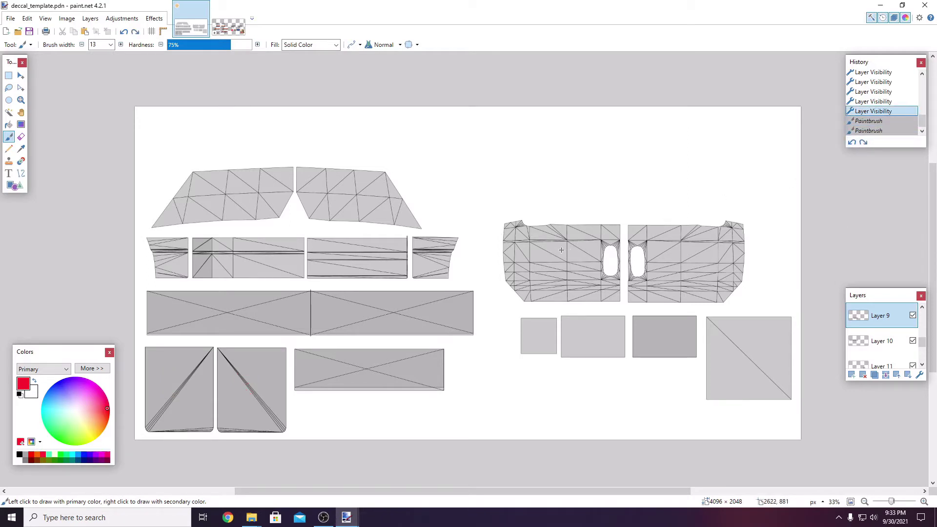
- Letter the two large pieces with oval cut-outs L and R, and undo both letters
{"action": "left_click_drag", "start_coordinate": [558, 247], "coordinate": [573, 279]}
{"action": "mouse_move", "coordinate": [681, 257]}
{"action": "left_mouse_down"}
{"action": "mouse_move", "coordinate": [686, 244]}
{"action": "mouse_move", "coordinate": [693, 260]}
{"action": "left_mouse_up"}
{"action": "left_click_drag", "start_coordinate": [704, 275], "coordinate": [706, 276]}
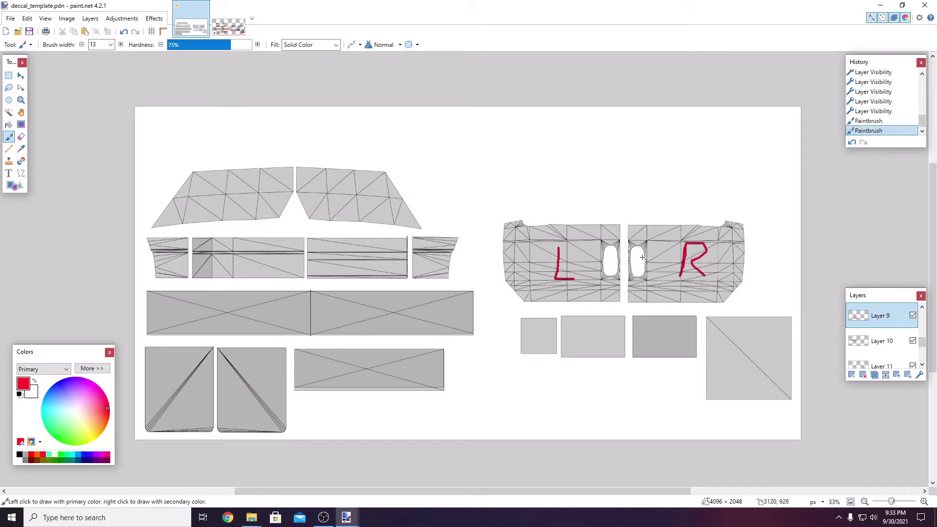
{"action": "left_click", "coordinate": [851, 142]}
{"action": "left_click", "coordinate": [852, 142]}
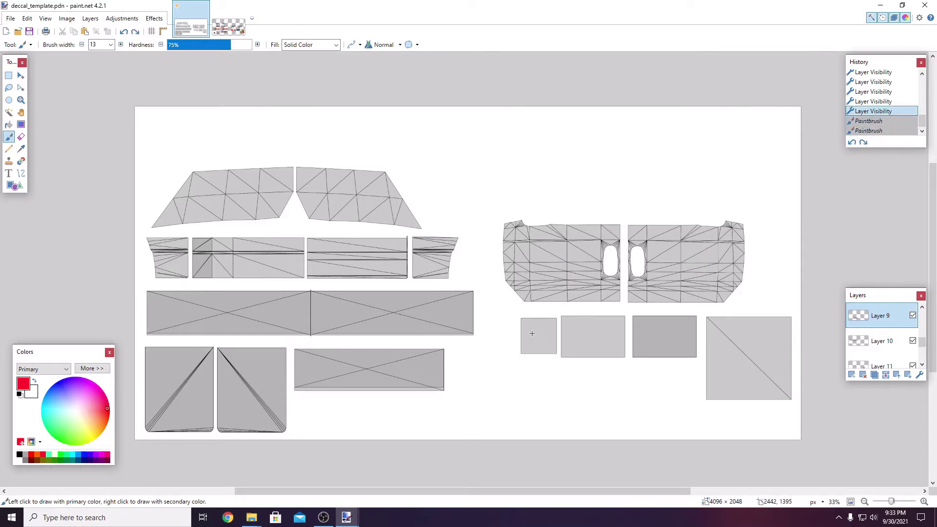
- Mark the three small blocks with circles and the large square beside them with a spiral, undoing all the marks
{"action": "mouse_move", "coordinate": [531, 329]}
{"action": "left_mouse_down"}
{"action": "mouse_move", "coordinate": [547, 343]}
{"action": "mouse_move", "coordinate": [522, 338]}
{"action": "mouse_move", "coordinate": [539, 345]}
{"action": "left_mouse_up"}
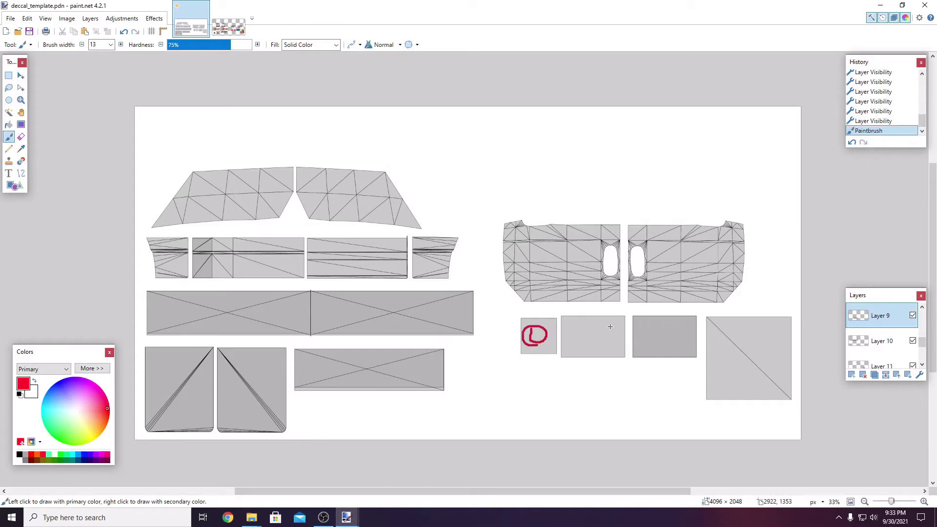
{"action": "mouse_move", "coordinate": [610, 327]}
{"action": "left_mouse_down"}
{"action": "mouse_move", "coordinate": [581, 322]}
{"action": "mouse_move", "coordinate": [568, 345]}
{"action": "mouse_move", "coordinate": [613, 348]}
{"action": "mouse_move", "coordinate": [616, 331]}
{"action": "mouse_move", "coordinate": [591, 334]}
{"action": "left_mouse_up"}
{"action": "mouse_move", "coordinate": [677, 329]}
{"action": "left_mouse_down"}
{"action": "mouse_move", "coordinate": [645, 324]}
{"action": "mouse_move", "coordinate": [633, 337]}
{"action": "mouse_move", "coordinate": [643, 347]}
{"action": "mouse_move", "coordinate": [677, 348]}
{"action": "mouse_move", "coordinate": [689, 335]}
{"action": "mouse_move", "coordinate": [662, 325]}
{"action": "left_mouse_up"}
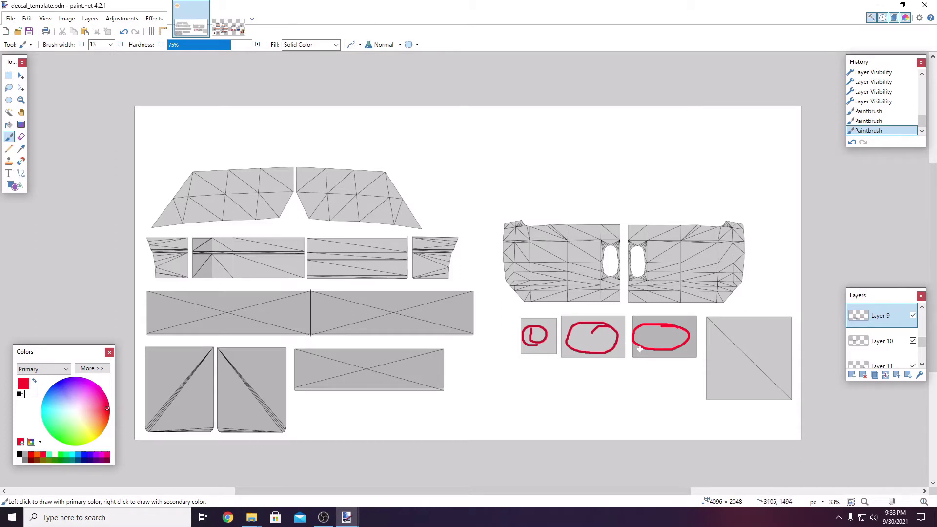
{"action": "left_click", "coordinate": [852, 142]}
{"action": "left_click", "coordinate": [852, 142]}
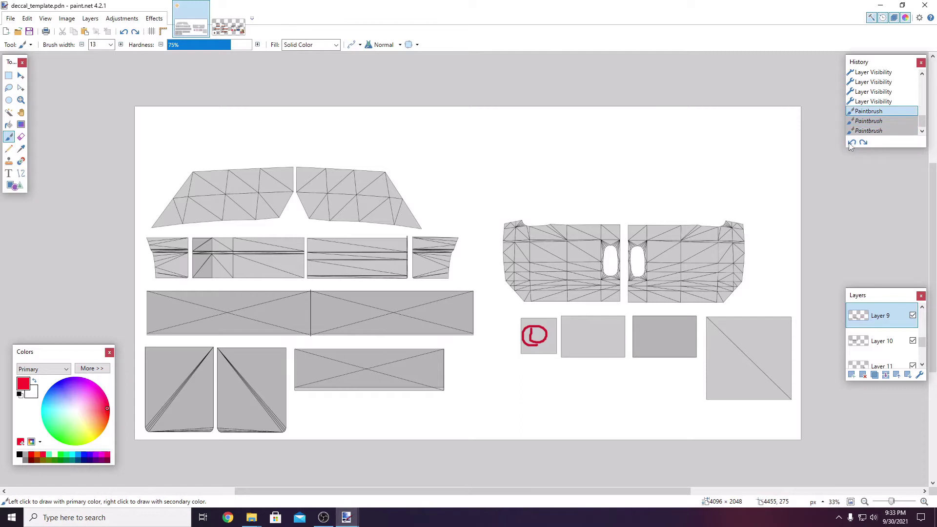
{"action": "left_click", "coordinate": [852, 142]}
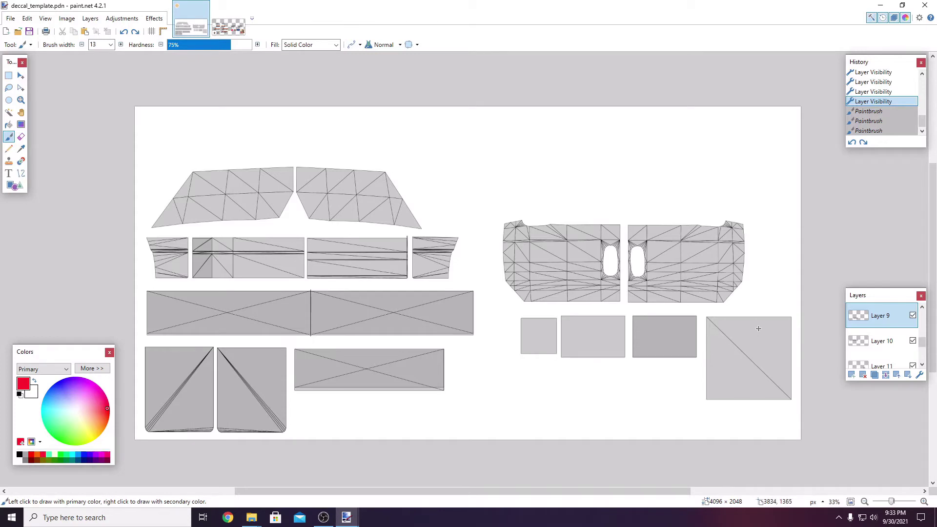
{"action": "mouse_move", "coordinate": [759, 328]}
{"action": "left_mouse_down"}
{"action": "mouse_move", "coordinate": [734, 335]}
{"action": "mouse_move", "coordinate": [721, 359]}
{"action": "mouse_move", "coordinate": [739, 389]}
{"action": "mouse_move", "coordinate": [761, 394]}
{"action": "mouse_move", "coordinate": [781, 362]}
{"action": "mouse_move", "coordinate": [769, 333]}
{"action": "mouse_move", "coordinate": [721, 341]}
{"action": "mouse_move", "coordinate": [738, 389]}
{"action": "mouse_move", "coordinate": [772, 357]}
{"action": "mouse_move", "coordinate": [730, 340]}
{"action": "mouse_move", "coordinate": [748, 361]}
{"action": "left_mouse_up"}
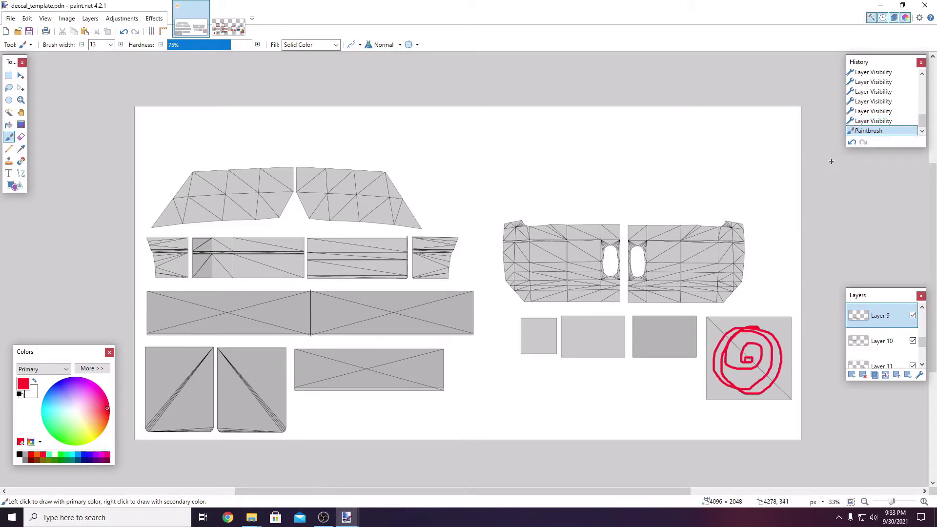
{"action": "left_click", "coordinate": [851, 142]}
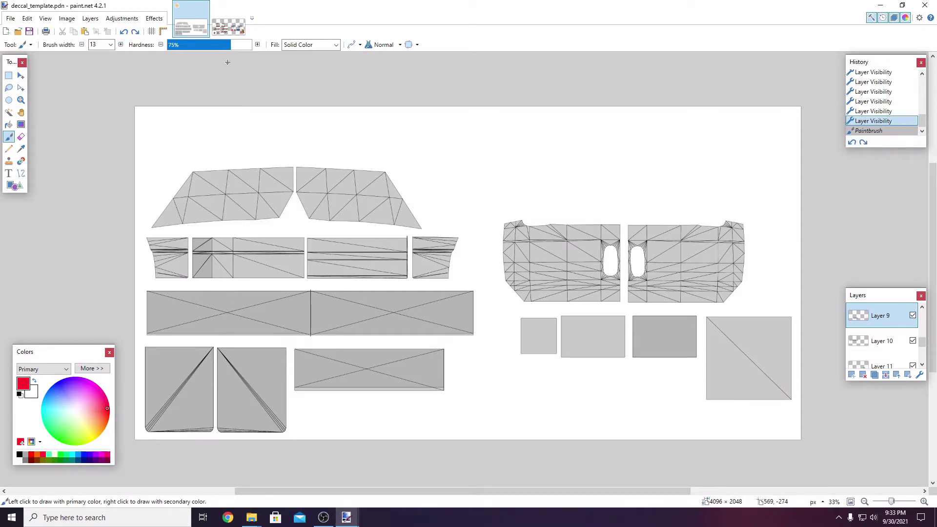
- Circle the 355 numbers, the Superior Towing & Recovery logos and the International emblems in red on the decals.png image
{"action": "left_click", "coordinate": [228, 27]}
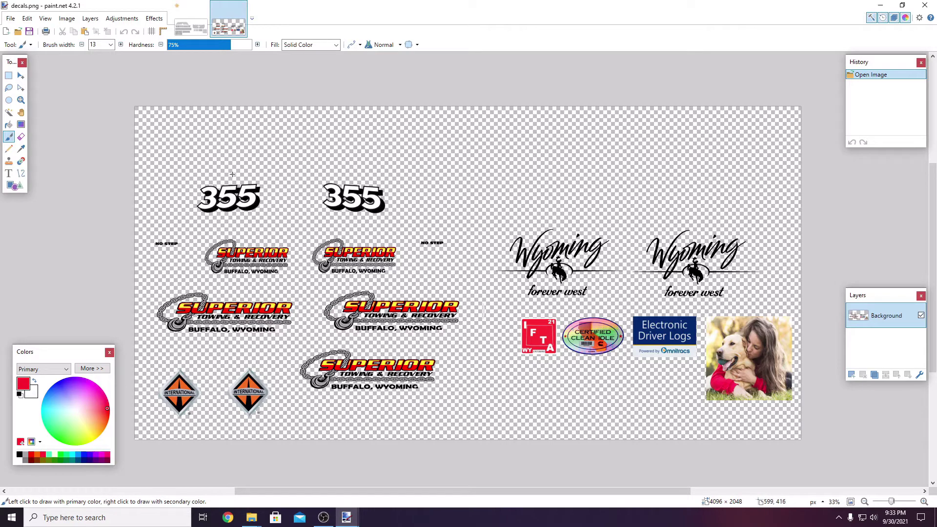
{"action": "mouse_move", "coordinate": [224, 173]}
{"action": "left_mouse_down"}
{"action": "mouse_move", "coordinate": [175, 198]}
{"action": "mouse_move", "coordinate": [213, 227]}
{"action": "mouse_move", "coordinate": [366, 219]}
{"action": "mouse_move", "coordinate": [402, 201]}
{"action": "mouse_move", "coordinate": [263, 163]}
{"action": "mouse_move", "coordinate": [214, 163]}
{"action": "left_mouse_up"}
{"action": "mouse_move", "coordinate": [251, 240]}
{"action": "left_mouse_down"}
{"action": "mouse_move", "coordinate": [136, 240]}
{"action": "mouse_move", "coordinate": [140, 266]}
{"action": "mouse_move", "coordinate": [217, 282]}
{"action": "mouse_move", "coordinate": [424, 279]}
{"action": "mouse_move", "coordinate": [461, 265]}
{"action": "mouse_move", "coordinate": [470, 246]}
{"action": "mouse_move", "coordinate": [437, 226]}
{"action": "mouse_move", "coordinate": [229, 237]}
{"action": "left_mouse_up"}
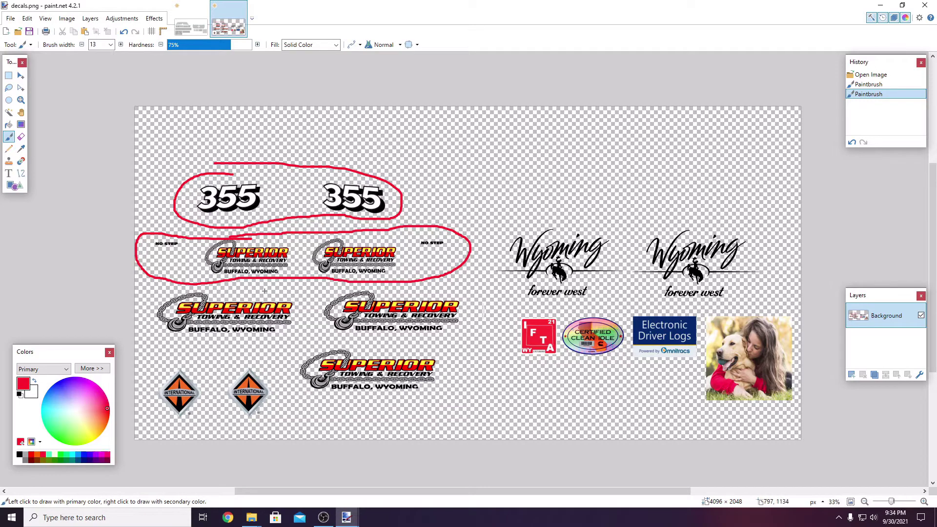
{"action": "mouse_move", "coordinate": [249, 291]}
{"action": "left_mouse_down"}
{"action": "mouse_move", "coordinate": [217, 285]}
{"action": "mouse_move", "coordinate": [145, 302]}
{"action": "mouse_move", "coordinate": [155, 330]}
{"action": "mouse_move", "coordinate": [217, 348]}
{"action": "mouse_move", "coordinate": [309, 331]}
{"action": "mouse_move", "coordinate": [469, 330]}
{"action": "mouse_move", "coordinate": [472, 297]}
{"action": "mouse_move", "coordinate": [222, 286]}
{"action": "left_mouse_up"}
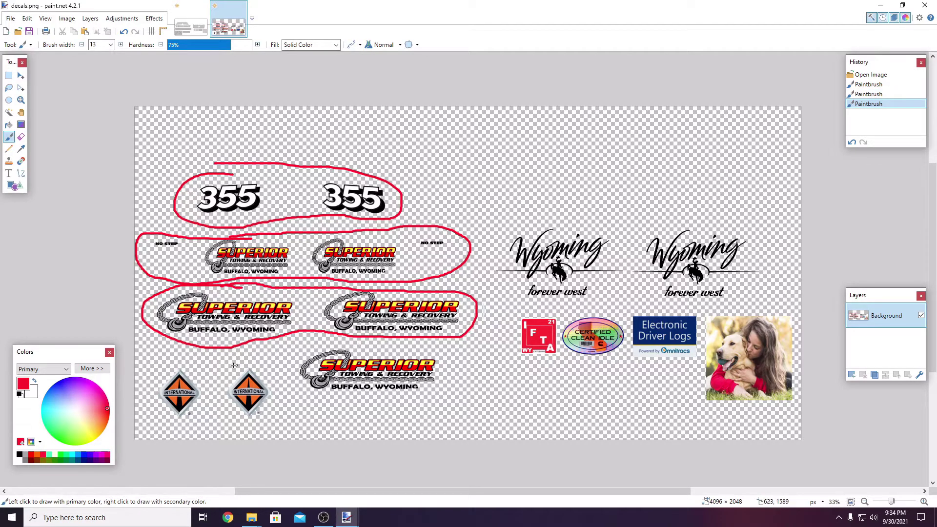
{"action": "mouse_move", "coordinate": [229, 363]}
{"action": "left_mouse_down"}
{"action": "mouse_move", "coordinate": [164, 363]}
{"action": "mouse_move", "coordinate": [149, 394]}
{"action": "mouse_move", "coordinate": [162, 421]}
{"action": "mouse_move", "coordinate": [267, 440]}
{"action": "mouse_move", "coordinate": [253, 366]}
{"action": "left_mouse_up"}
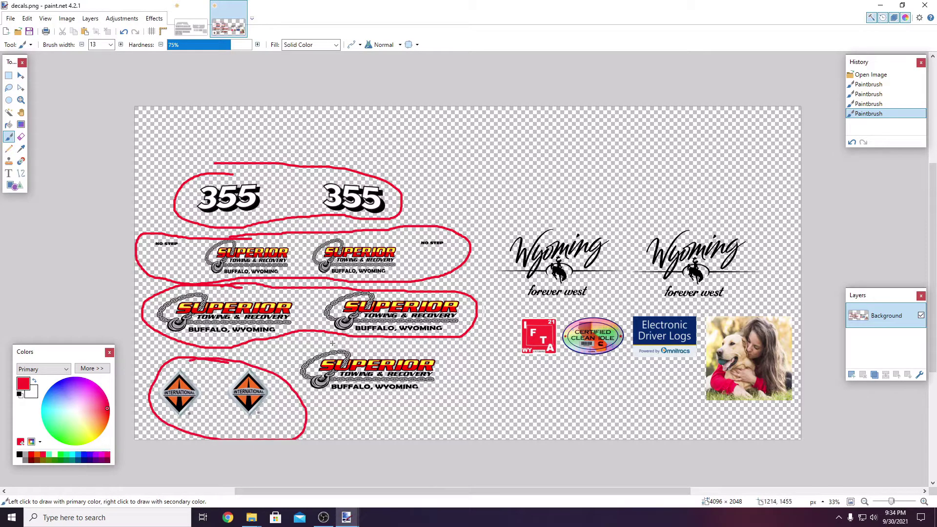
{"action": "mouse_move", "coordinate": [332, 341]}
{"action": "left_mouse_down"}
{"action": "mouse_move", "coordinate": [288, 356]}
{"action": "mouse_move", "coordinate": [297, 385]}
{"action": "mouse_move", "coordinate": [372, 406]}
{"action": "mouse_move", "coordinate": [434, 393]}
{"action": "mouse_move", "coordinate": [449, 366]}
{"action": "mouse_move", "coordinate": [401, 345]}
{"action": "mouse_move", "coordinate": [312, 344]}
{"action": "left_mouse_up"}
- Return to the deccal_template image and circle the single crossed rectangle below the long strip in red
{"action": "left_click", "coordinate": [190, 27]}
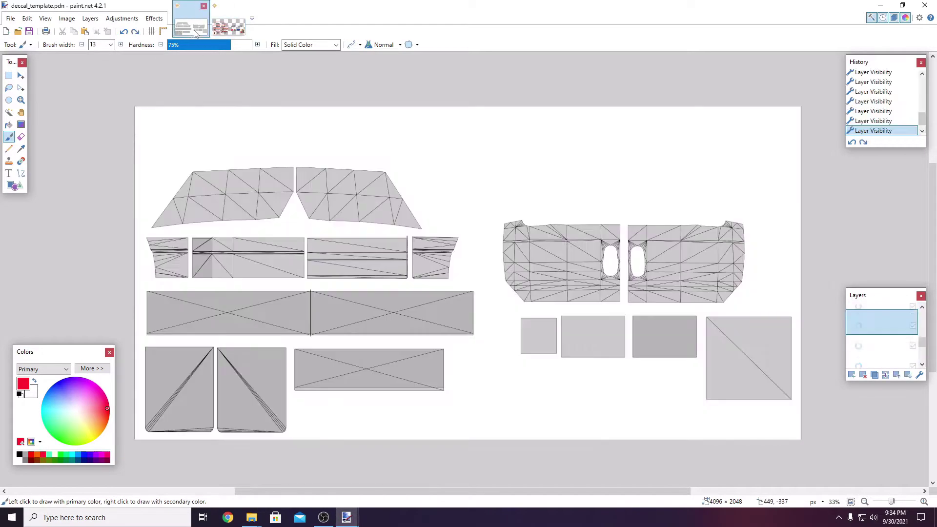
{"action": "mouse_move", "coordinate": [341, 348]}
{"action": "left_mouse_down"}
{"action": "mouse_move", "coordinate": [290, 358]}
{"action": "mouse_move", "coordinate": [294, 384]}
{"action": "mouse_move", "coordinate": [373, 398]}
{"action": "mouse_move", "coordinate": [469, 379]}
{"action": "mouse_move", "coordinate": [395, 340]}
{"action": "mouse_move", "coordinate": [300, 347]}
{"action": "left_mouse_up"}
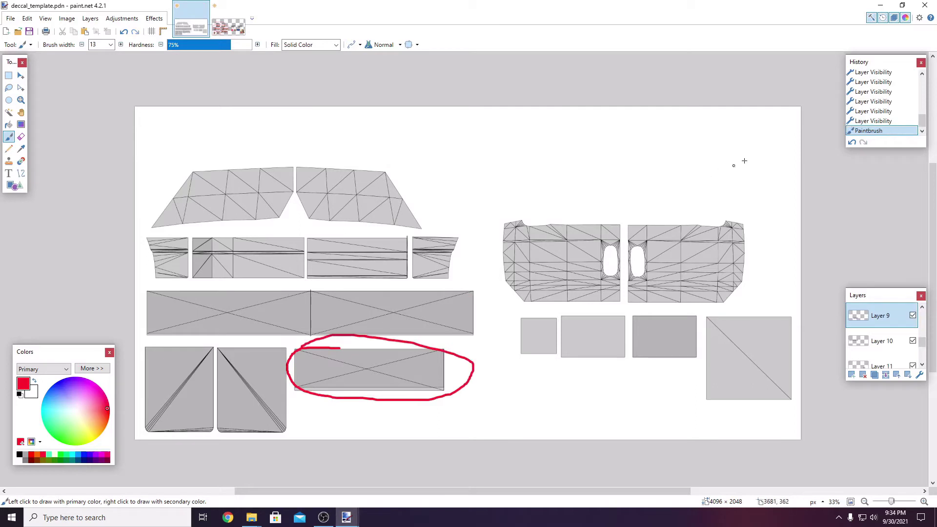
- Undo the template's red circle, and on decals.png circle the Wyoming logos and the row of small labels with the dog photo
{"action": "left_click", "coordinate": [852, 142]}
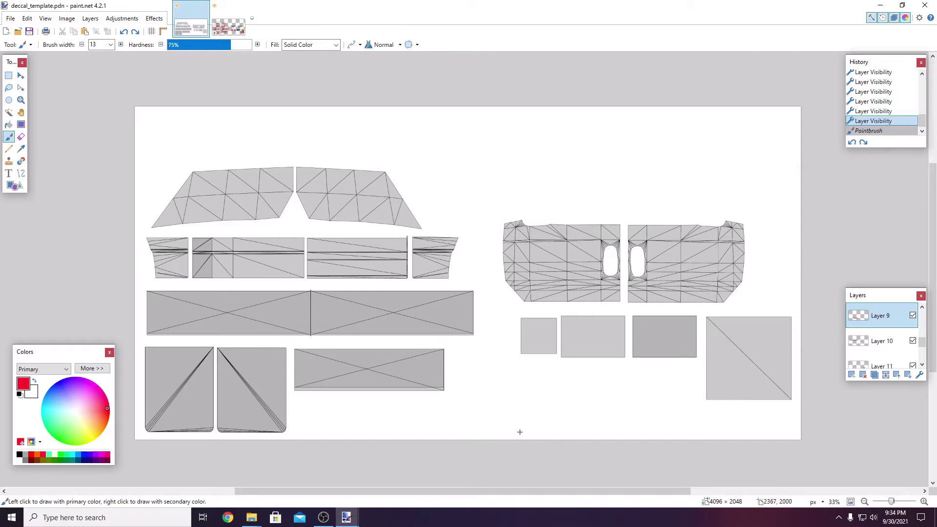
{"action": "left_click", "coordinate": [228, 25]}
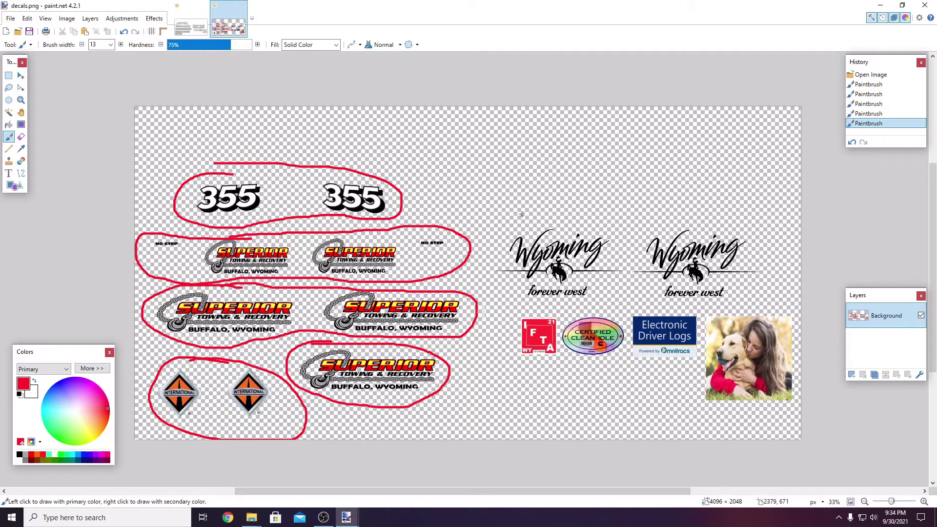
{"action": "mouse_move", "coordinate": [540, 207]}
{"action": "left_mouse_down"}
{"action": "mouse_move", "coordinate": [522, 215]}
{"action": "mouse_move", "coordinate": [494, 270]}
{"action": "mouse_move", "coordinate": [541, 310]}
{"action": "mouse_move", "coordinate": [721, 301]}
{"action": "mouse_move", "coordinate": [742, 260]}
{"action": "mouse_move", "coordinate": [683, 214]}
{"action": "mouse_move", "coordinate": [499, 227]}
{"action": "left_mouse_up"}
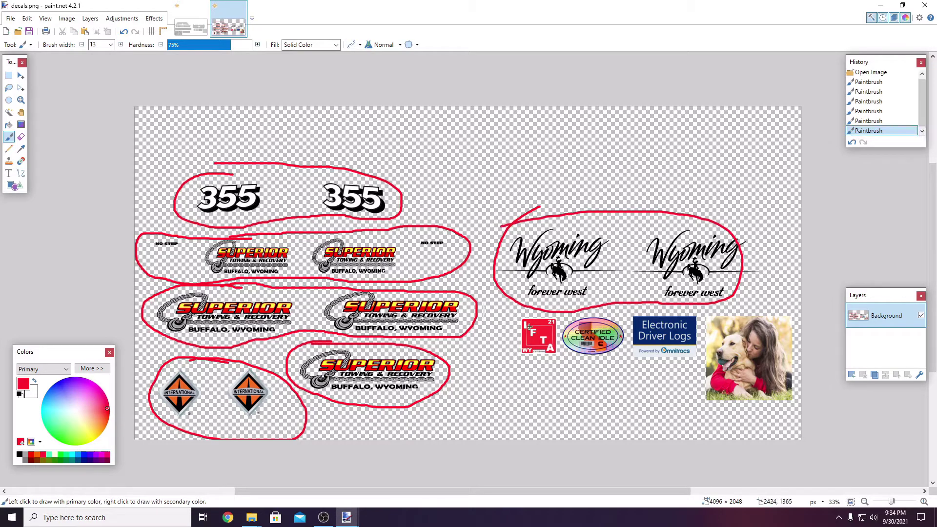
{"action": "mouse_move", "coordinate": [525, 322]}
{"action": "left_mouse_down"}
{"action": "mouse_move", "coordinate": [510, 337]}
{"action": "mouse_move", "coordinate": [578, 369]}
{"action": "mouse_move", "coordinate": [686, 364]}
{"action": "mouse_move", "coordinate": [701, 401]}
{"action": "mouse_move", "coordinate": [791, 398]}
{"action": "mouse_move", "coordinate": [781, 305]}
{"action": "mouse_move", "coordinate": [624, 318]}
{"action": "mouse_move", "coordinate": [493, 310]}
{"action": "mouse_move", "coordinate": [527, 323]}
{"action": "left_mouse_up"}
{"action": "mouse_move", "coordinate": [756, 326]}
{"action": "left_mouse_down"}
{"action": "mouse_move", "coordinate": [729, 344]}
{"action": "mouse_move", "coordinate": [765, 384]}
{"action": "left_mouse_up"}
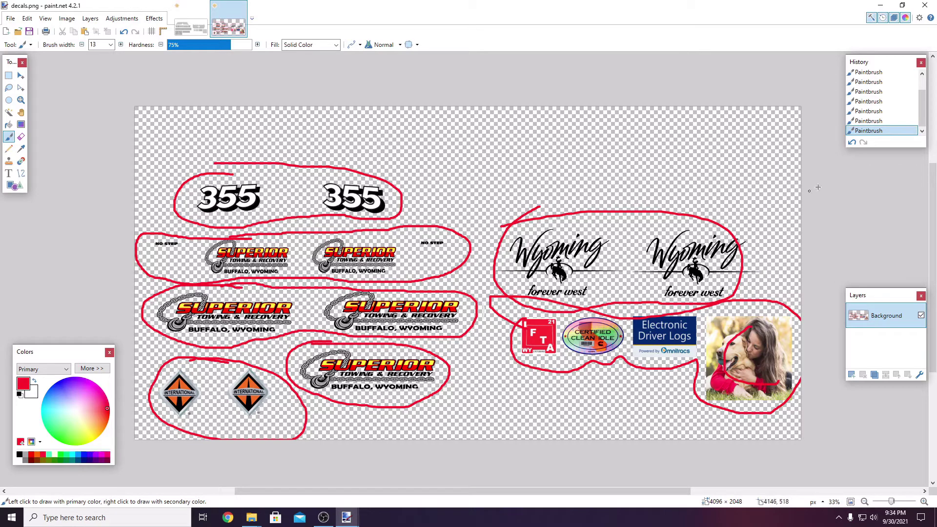
- Undo all the red paintbrush marks on the decals.png image
{"action": "left_click", "coordinate": [852, 142]}
{"action": "left_click", "coordinate": [852, 143]}
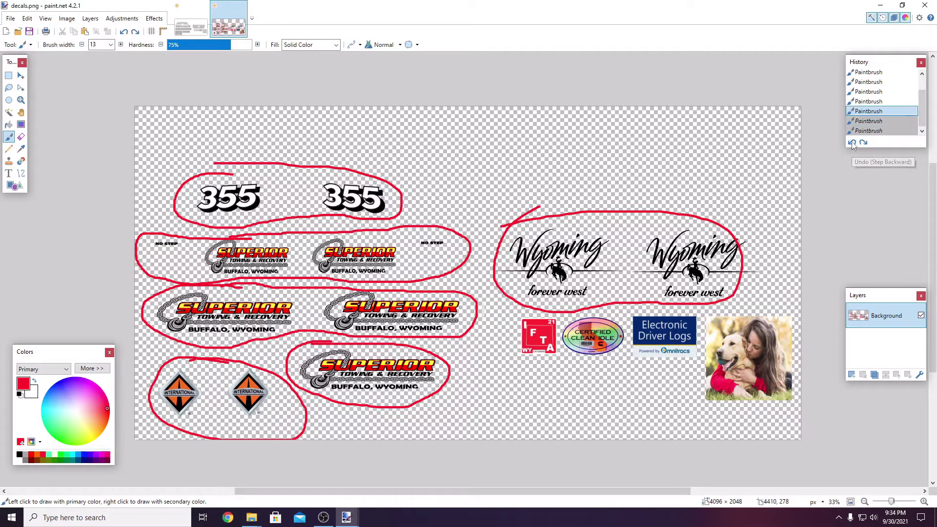
{"action": "left_click", "coordinate": [852, 143]}
{"action": "left_click", "coordinate": [852, 142]}
{"action": "left_click", "coordinate": [852, 143]}
{"action": "left_click", "coordinate": [853, 143]}
{"action": "left_click", "coordinate": [852, 143]}
{"action": "left_click", "coordinate": [853, 143]}
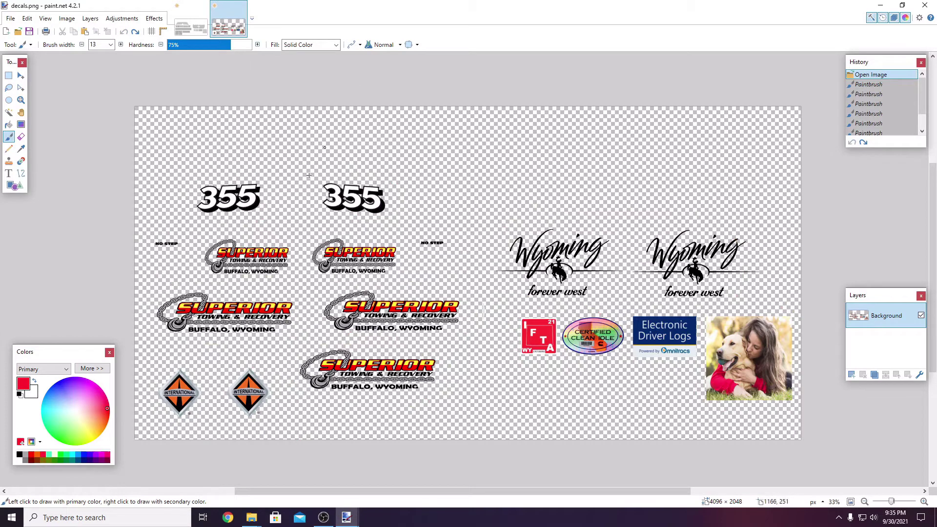
- Return to the deccal_template image and hide the white background Layer 3, then show it again
{"action": "left_click", "coordinate": [205, 33]}
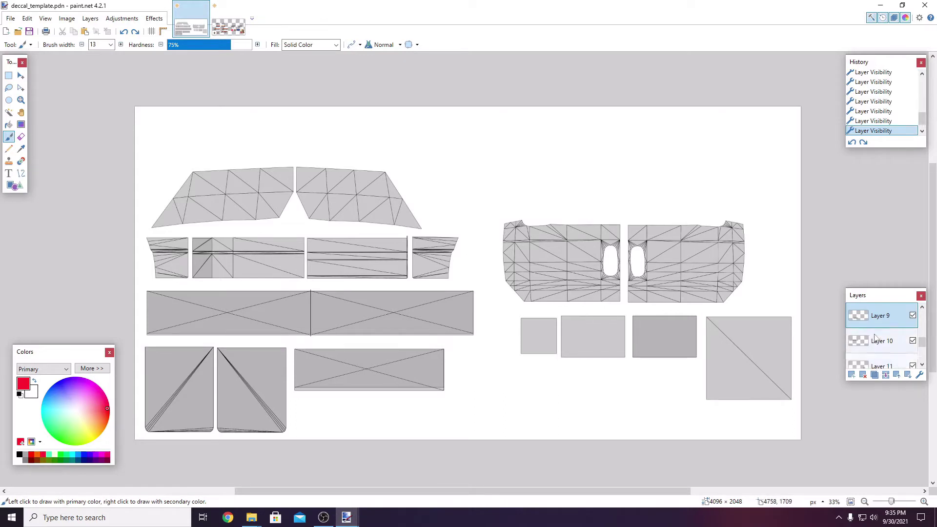
{"action": "scroll", "coordinate": [878, 337], "scroll_direction": "down", "scroll_amount": 2}
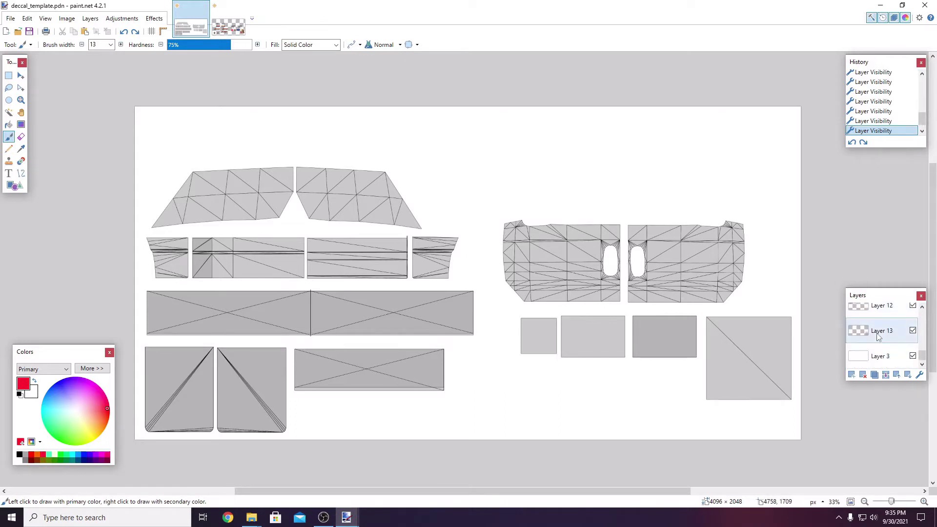
{"action": "left_click", "coordinate": [862, 359]}
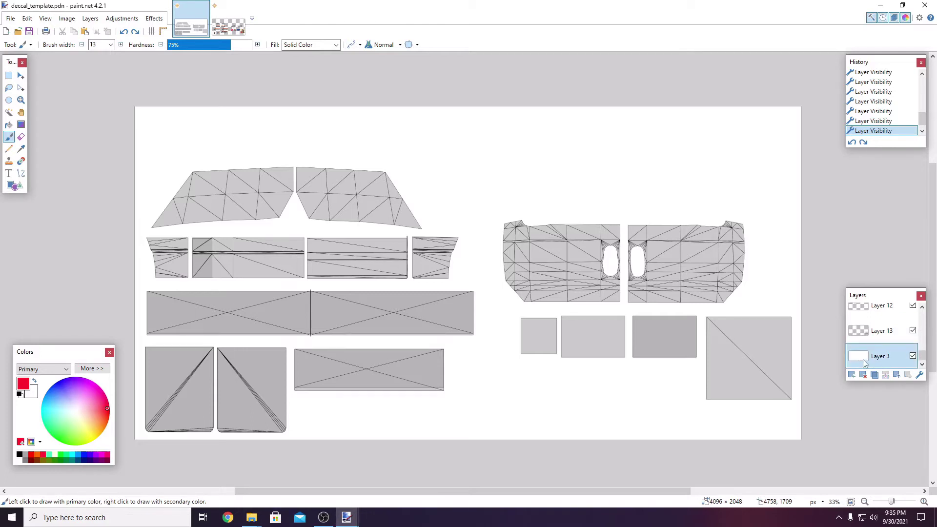
{"action": "left_click", "coordinate": [912, 356]}
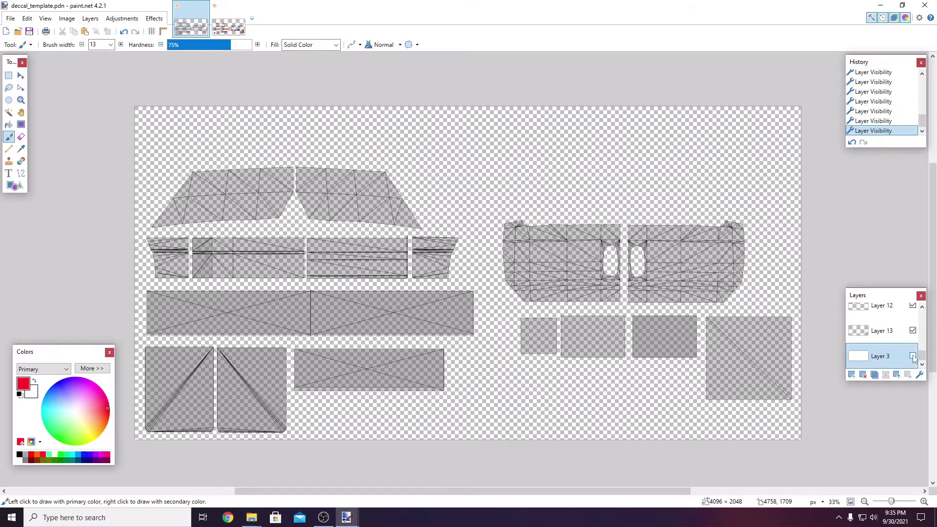
{"action": "left_click", "coordinate": [913, 356]}
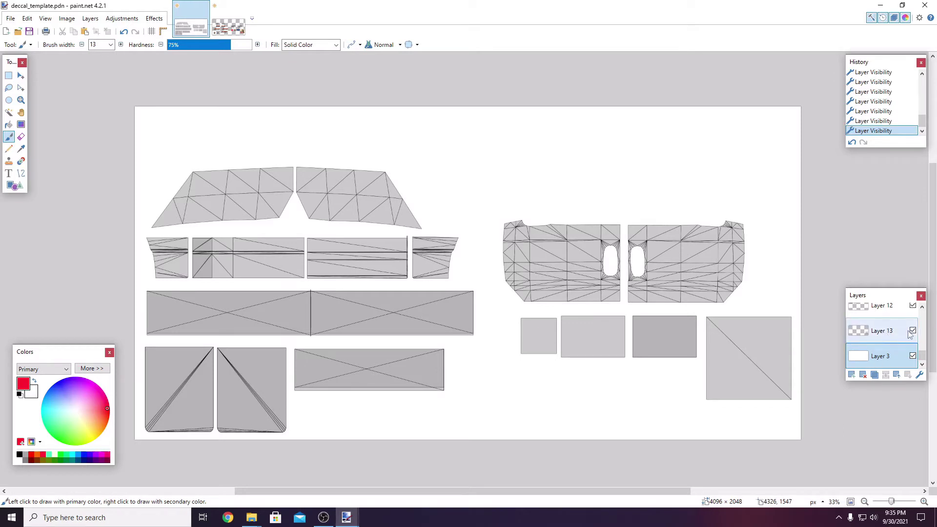
- Hide and show Layer 13 and Layer 12 in turn to check which template pieces each one holds
{"action": "left_click", "coordinate": [890, 334]}
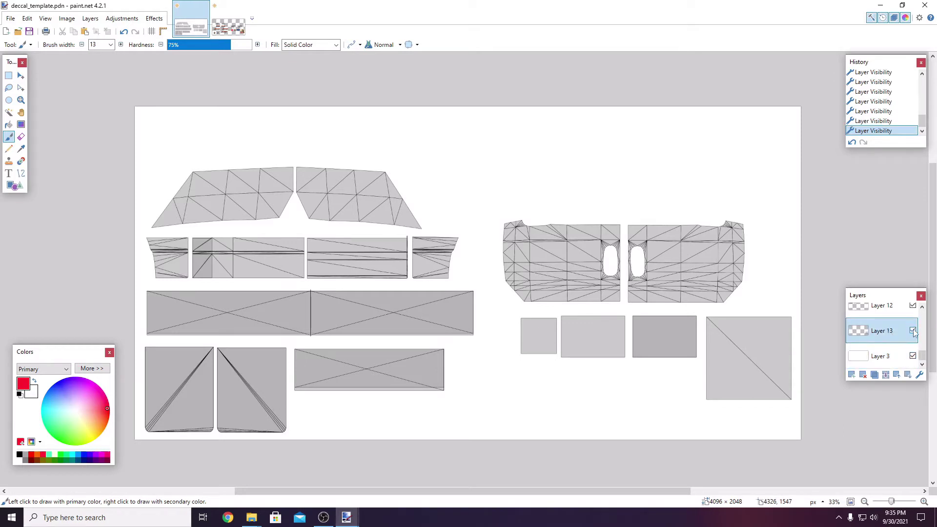
{"action": "left_click", "coordinate": [913, 332]}
{"action": "left_click", "coordinate": [912, 332]}
{"action": "left_click", "coordinate": [922, 309]}
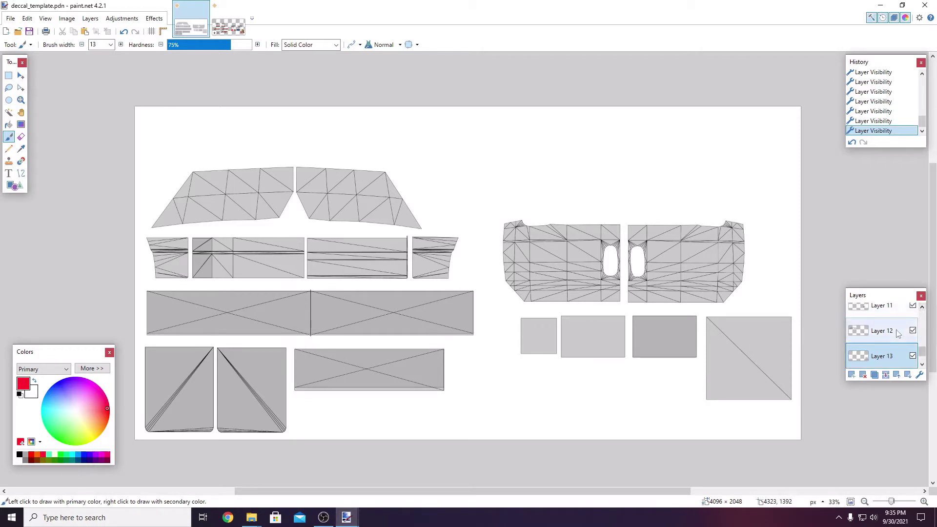
{"action": "left_click", "coordinate": [913, 331]}
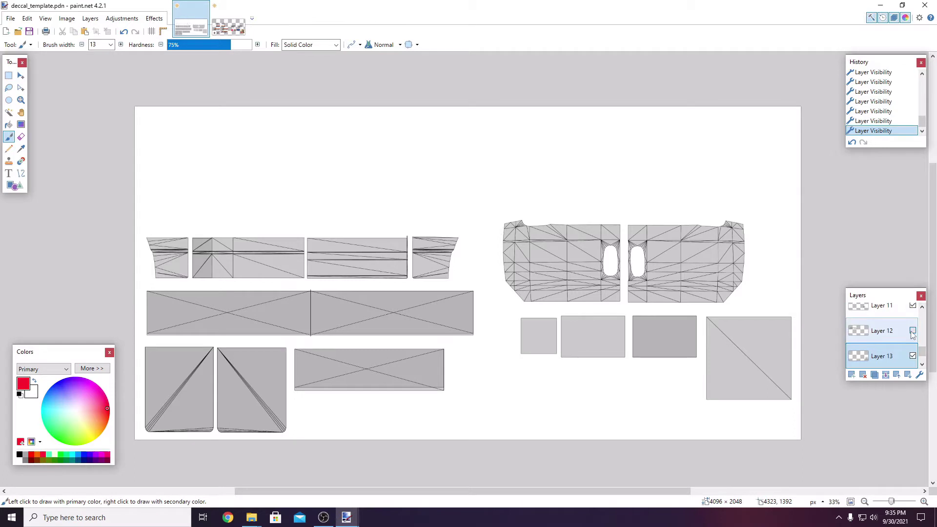
{"action": "left_click", "coordinate": [913, 331]}
- Toggle the visibility of Layer 7 off and on to check which template pieces it holds, leaving it shown
{"action": "scroll", "coordinate": [885, 334], "scroll_direction": "up", "scroll_amount": 3}
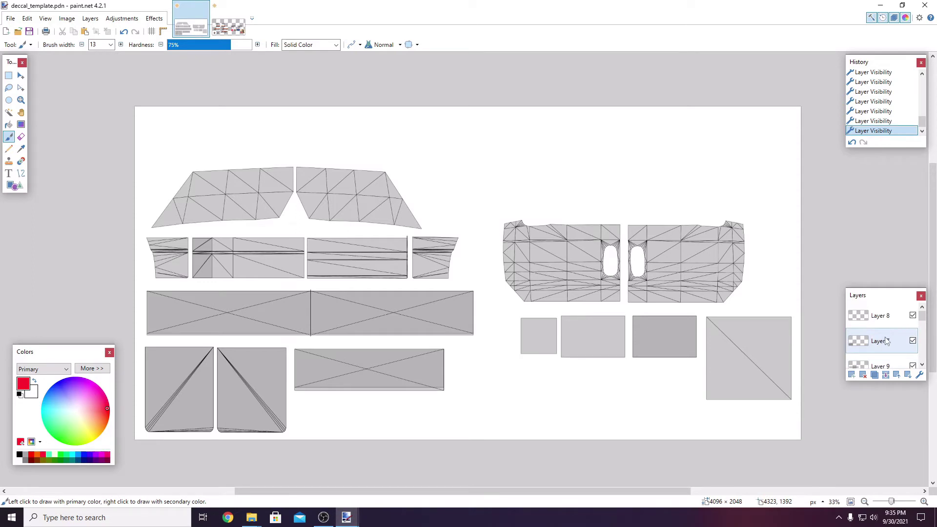
{"action": "left_click", "coordinate": [887, 340]}
{"action": "left_click", "coordinate": [913, 342]}
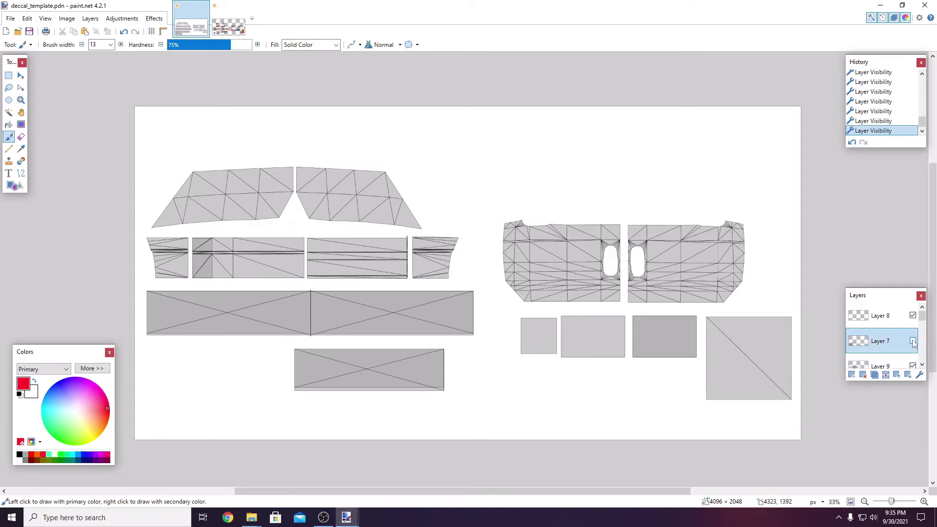
{"action": "left_click", "coordinate": [913, 341]}
{"action": "left_click", "coordinate": [913, 342]}
{"action": "left_click", "coordinate": [912, 342]}
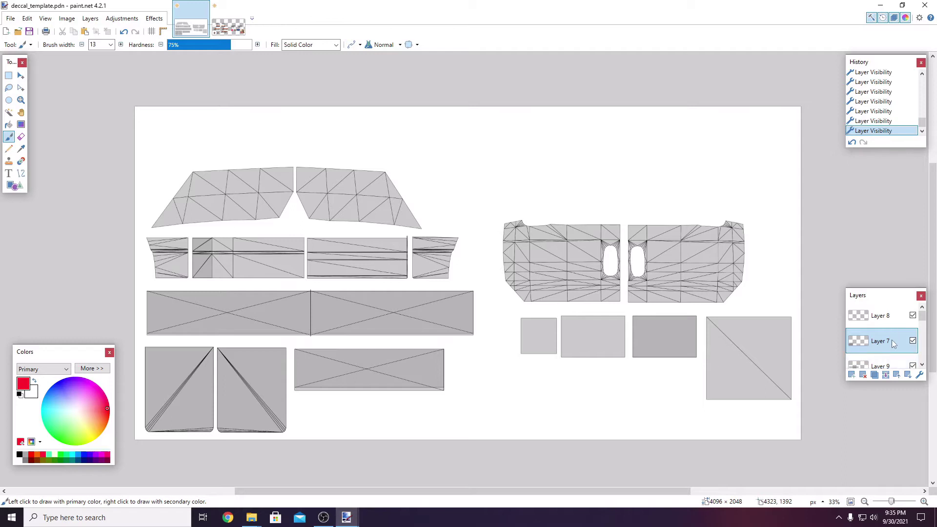
{"action": "scroll", "coordinate": [882, 354], "scroll_direction": "down", "scroll_amount": 3}
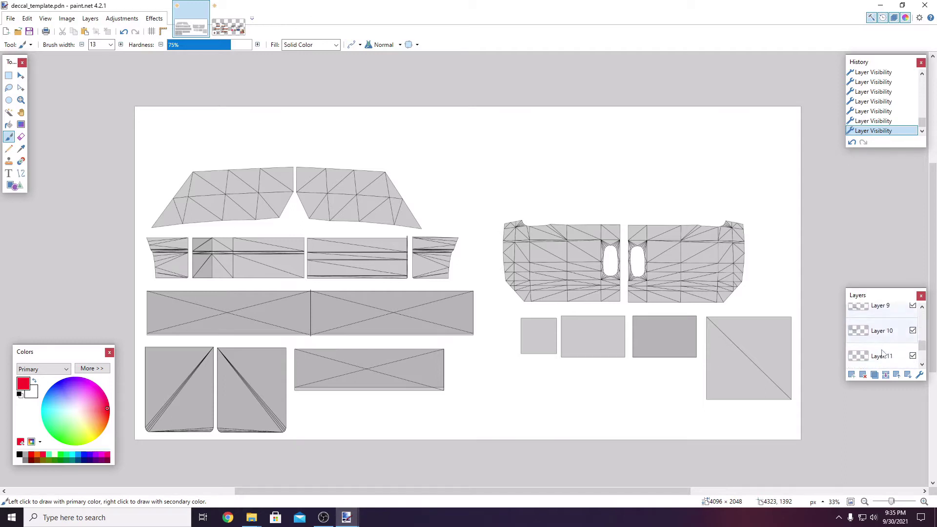
{"action": "scroll", "coordinate": [883, 353], "scroll_direction": "up", "scroll_amount": 3}
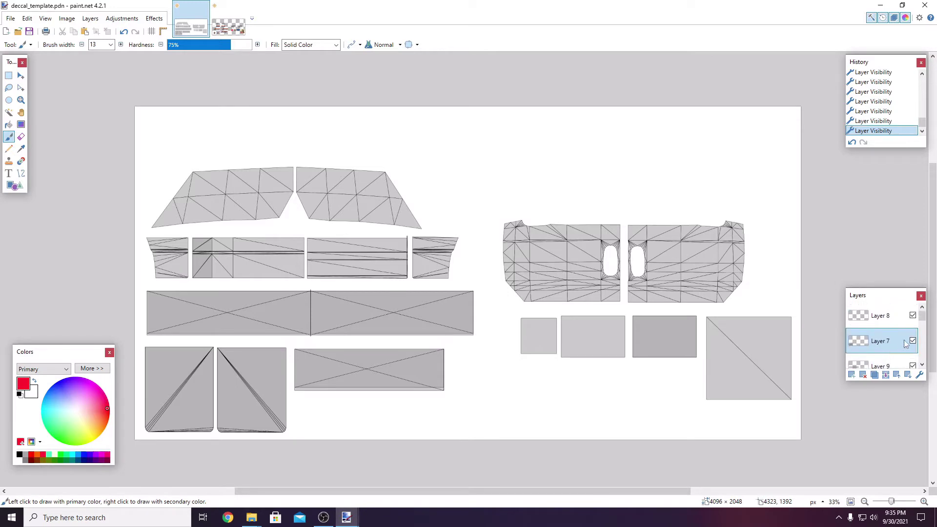
{"action": "left_click", "coordinate": [912, 341]}
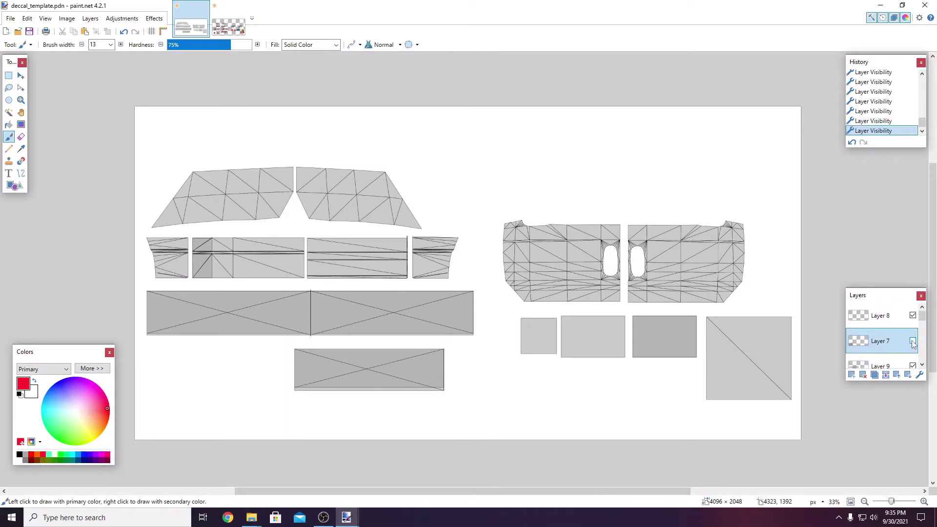
{"action": "left_click", "coordinate": [912, 342]}
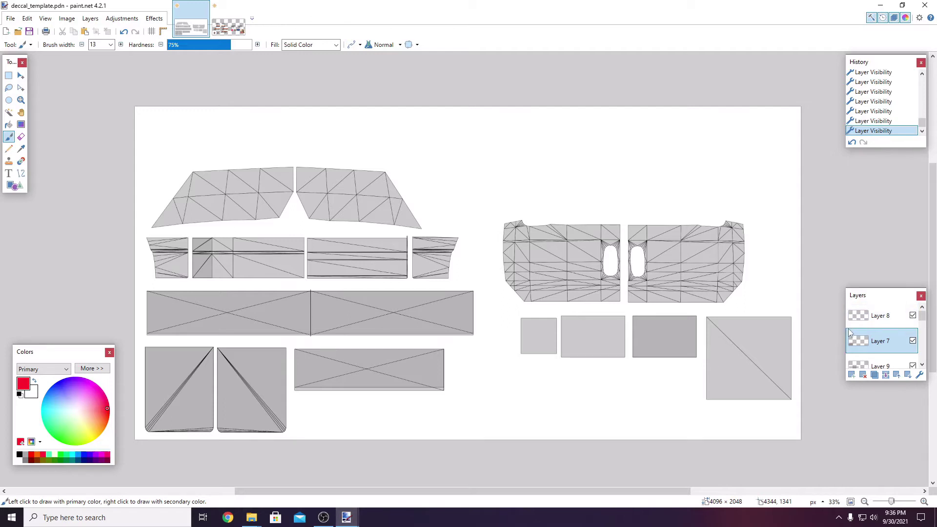
- Select Layer 8 and view the decal images in the AAA_AAA_Decals folder in File Explorer, returning to the template
{"action": "left_click", "coordinate": [873, 320]}
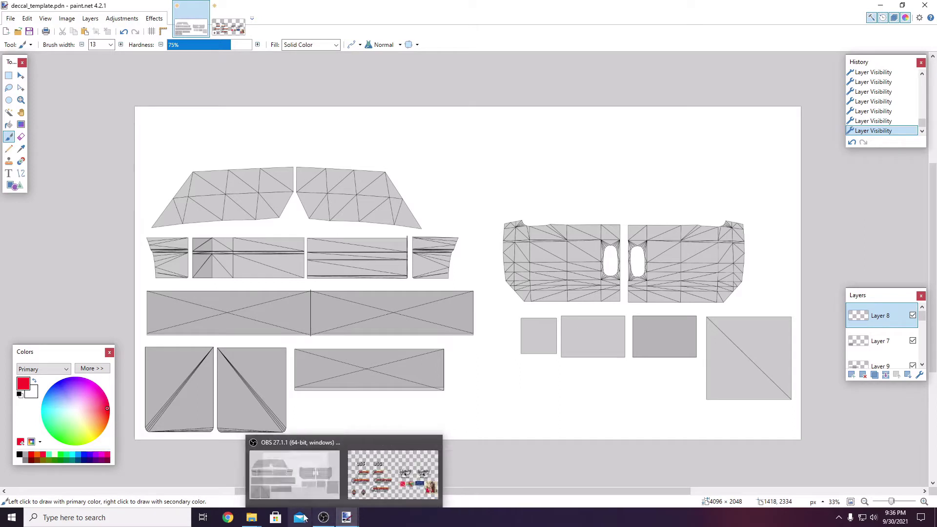
{"action": "mouse_move", "coordinate": [257, 521]}
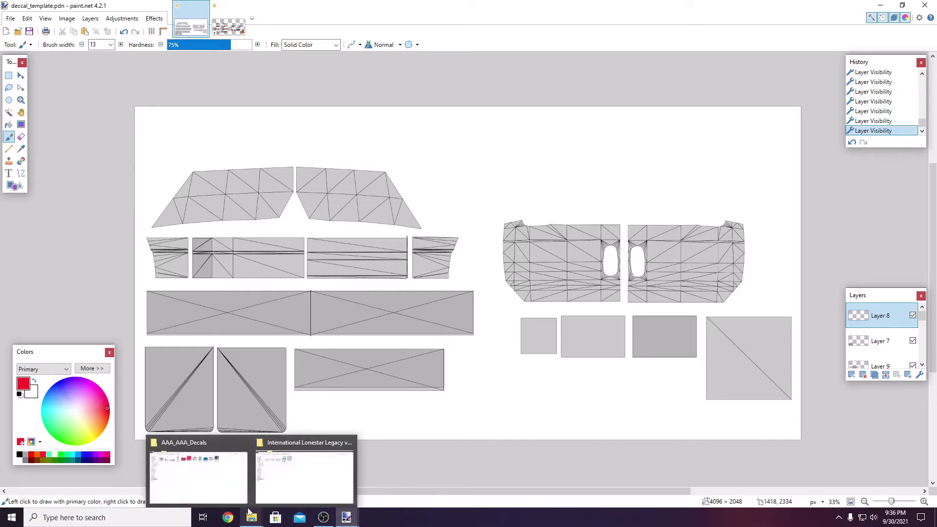
{"action": "left_click", "coordinate": [250, 475]}
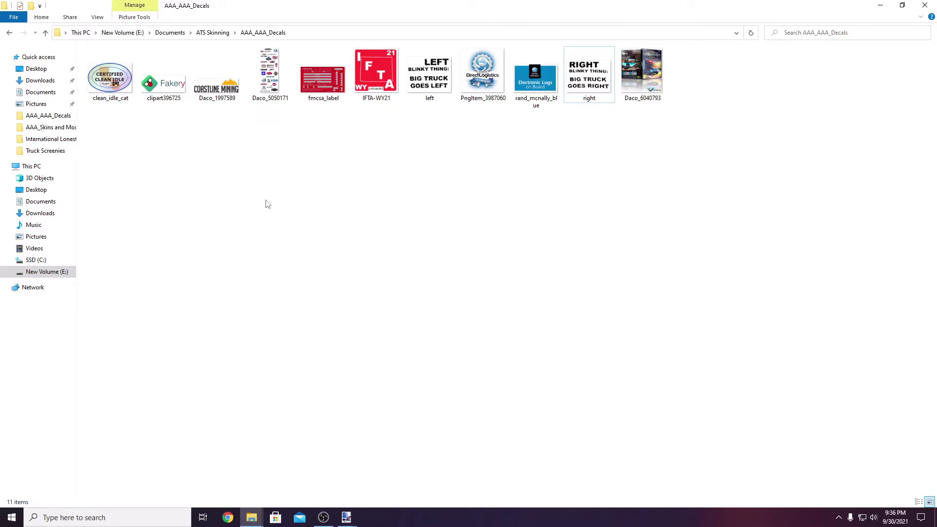
{"action": "left_click", "coordinate": [879, 6]}
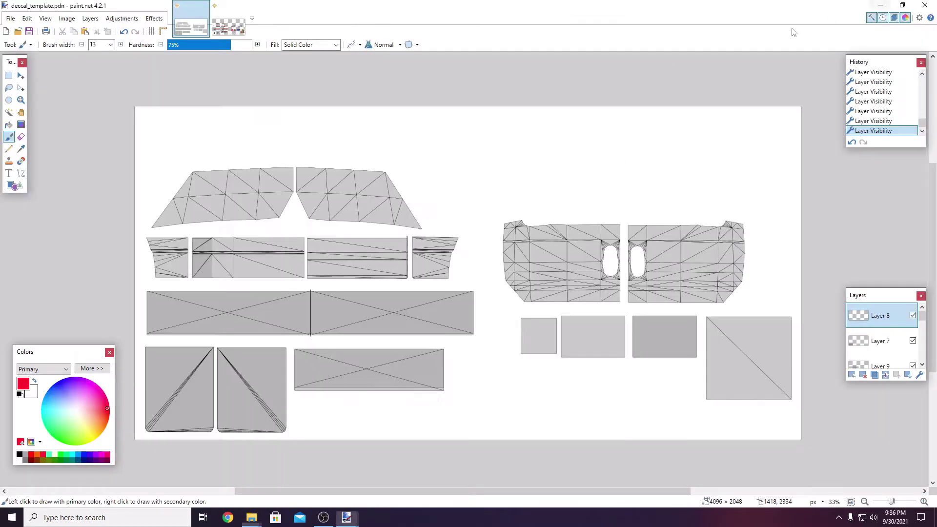
- Open the left and right images together from the AAA_AAA_Decals folder in ATS Skinning
{"action": "left_click", "coordinate": [10, 18]}
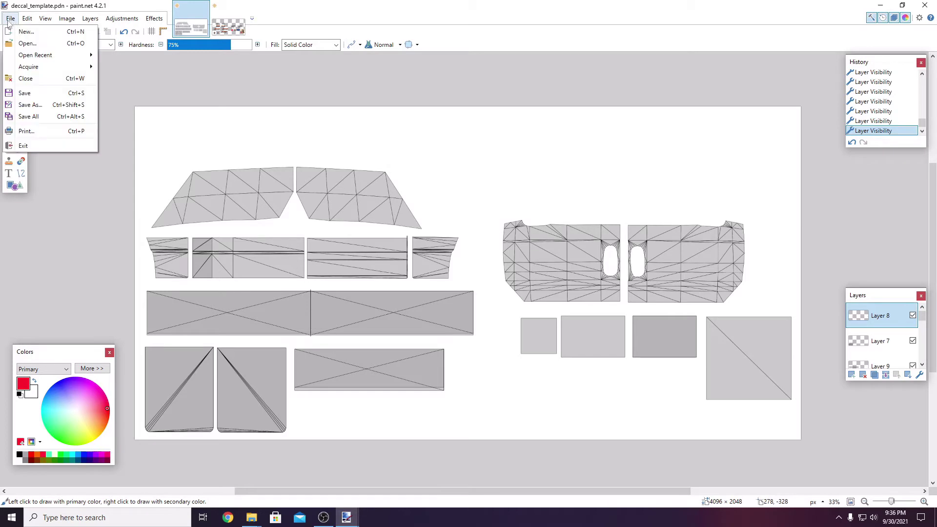
{"action": "left_click", "coordinate": [47, 45]}
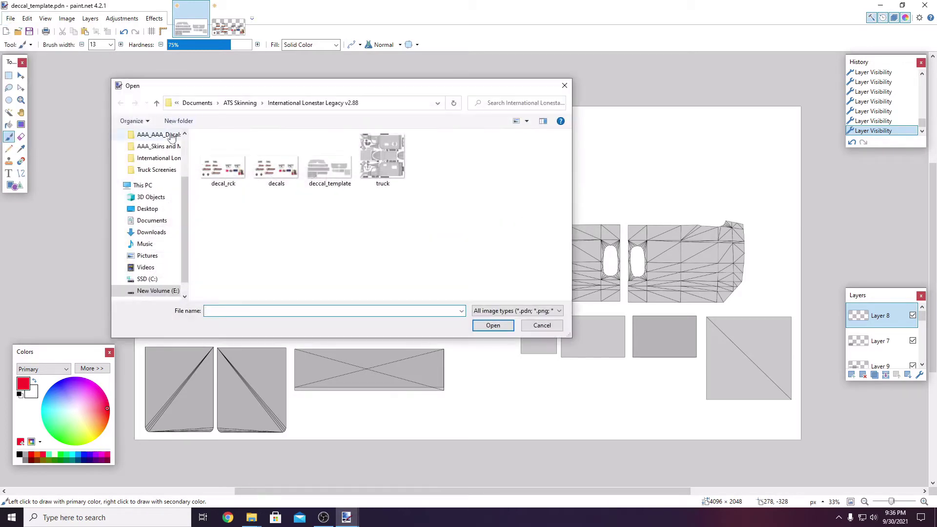
{"action": "left_click", "coordinate": [239, 104]}
{"action": "scroll", "coordinate": [234, 166], "scroll_direction": "up", "scroll_amount": 10}
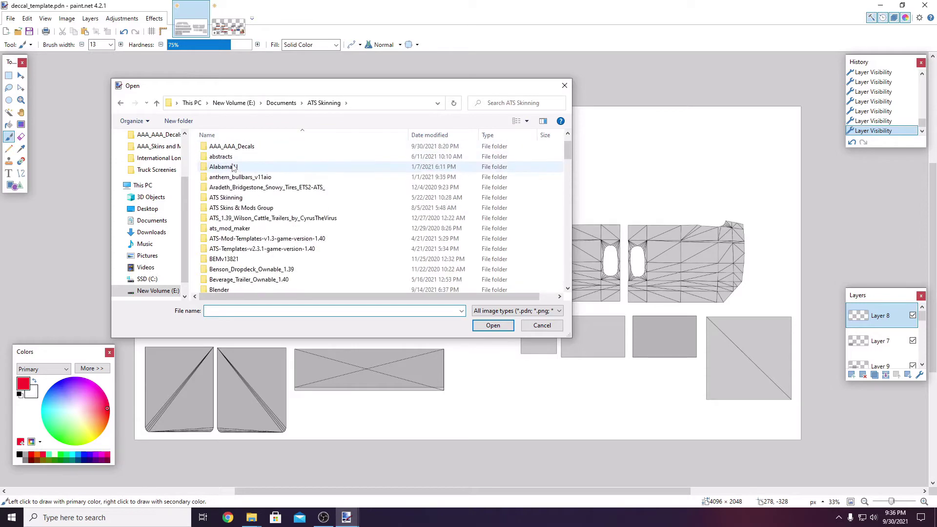
{"action": "scroll", "coordinate": [233, 167], "scroll_direction": "up", "scroll_amount": 1}
{"action": "double_click", "coordinate": [233, 178]}
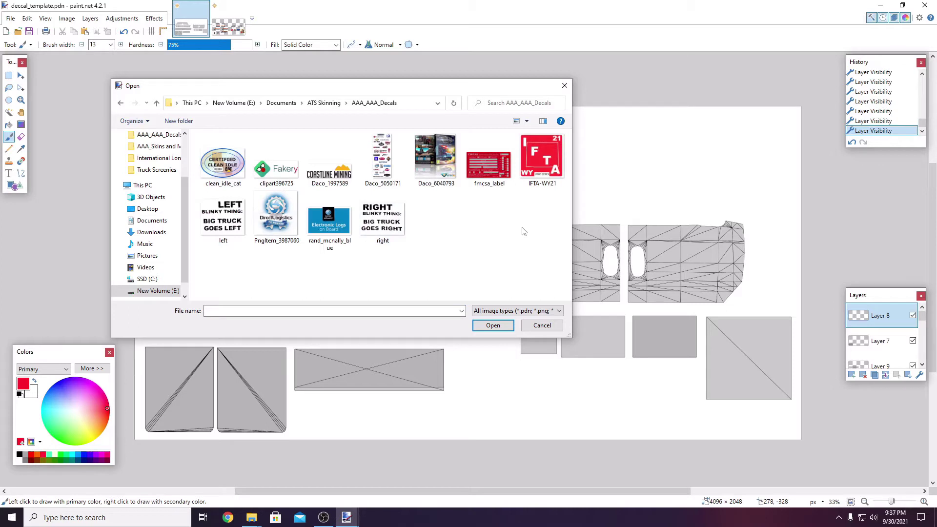
{"action": "left_click_drag", "start_coordinate": [296, 91], "coordinate": [503, 82]}
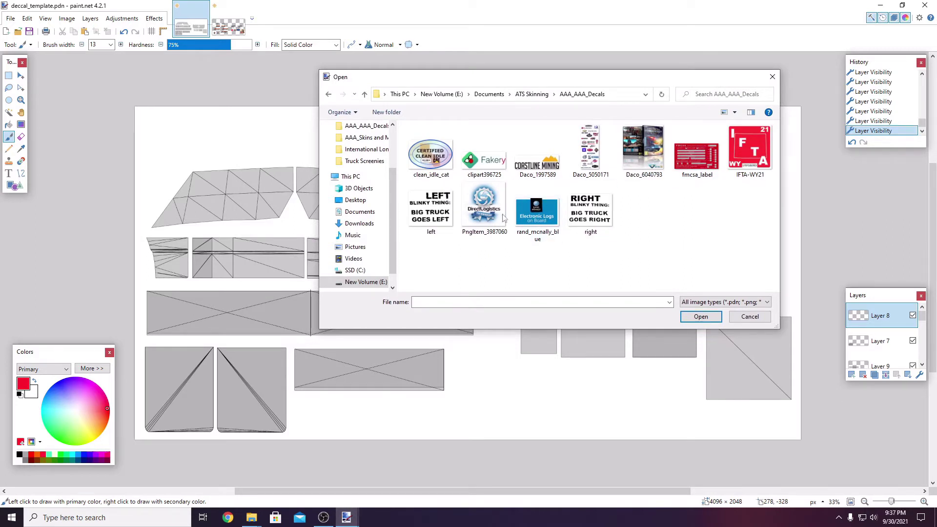
{"action": "left_click", "coordinate": [441, 204]}
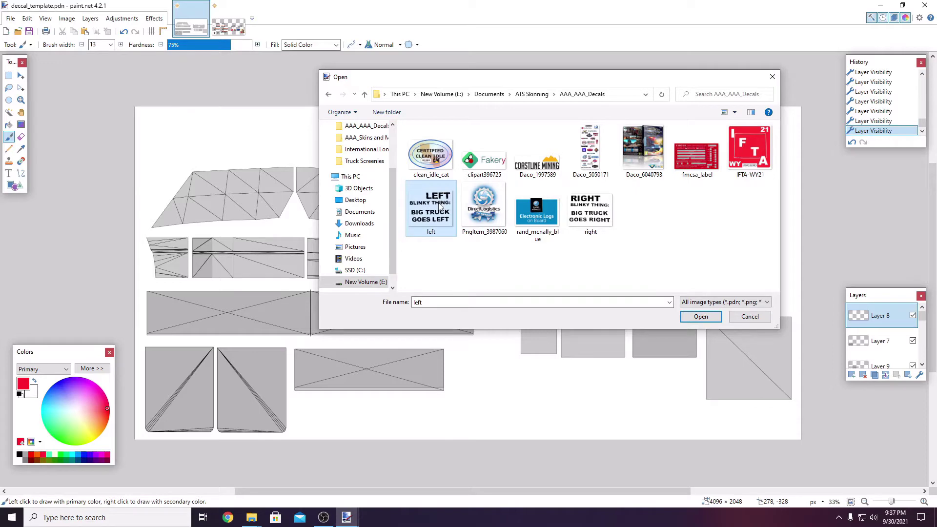
{"action": "left_click", "coordinate": [587, 217], "text": "ctrl"}
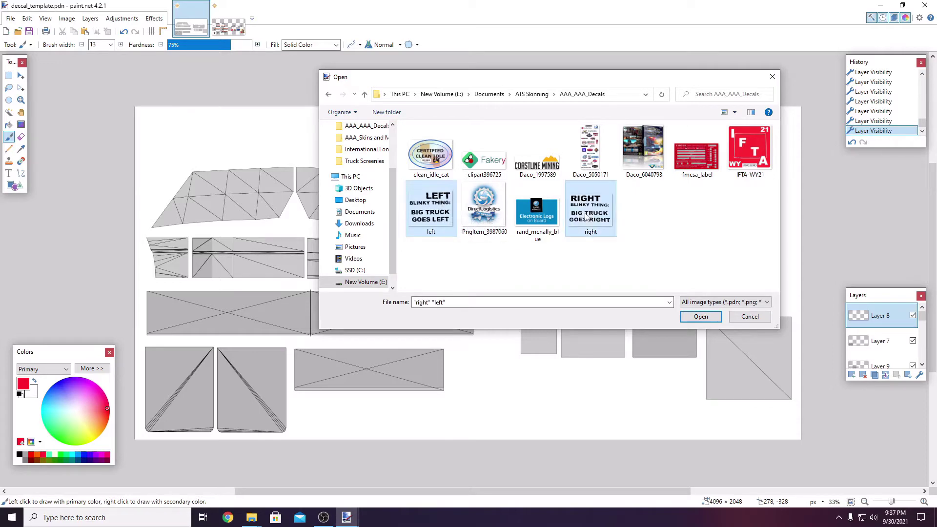
{"action": "left_click", "coordinate": [688, 319]}
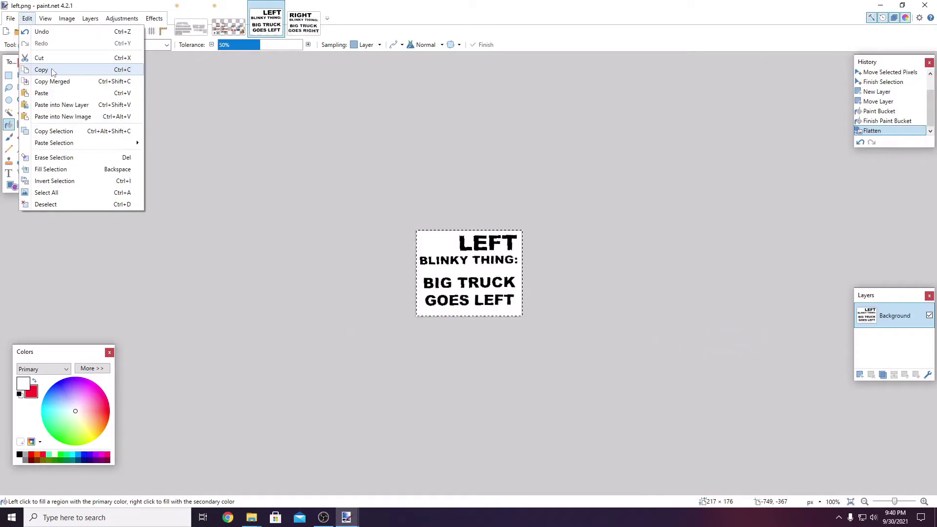
- Copy the left sign image into the decal template and place it, enlarged to about 360 × 351 px, on the lower-left template piece
{"action": "left_click", "coordinate": [48, 68]}
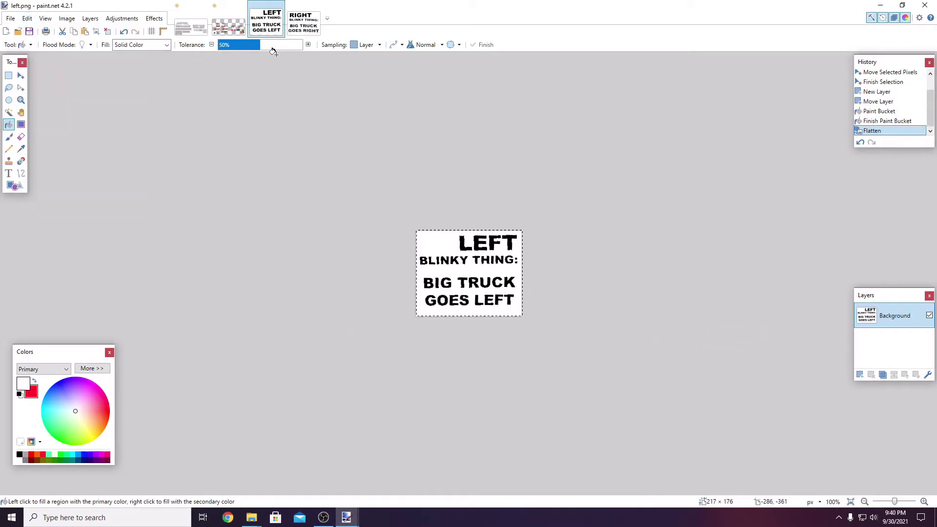
{"action": "left_click", "coordinate": [192, 27]}
{"action": "left_click", "coordinate": [27, 18]}
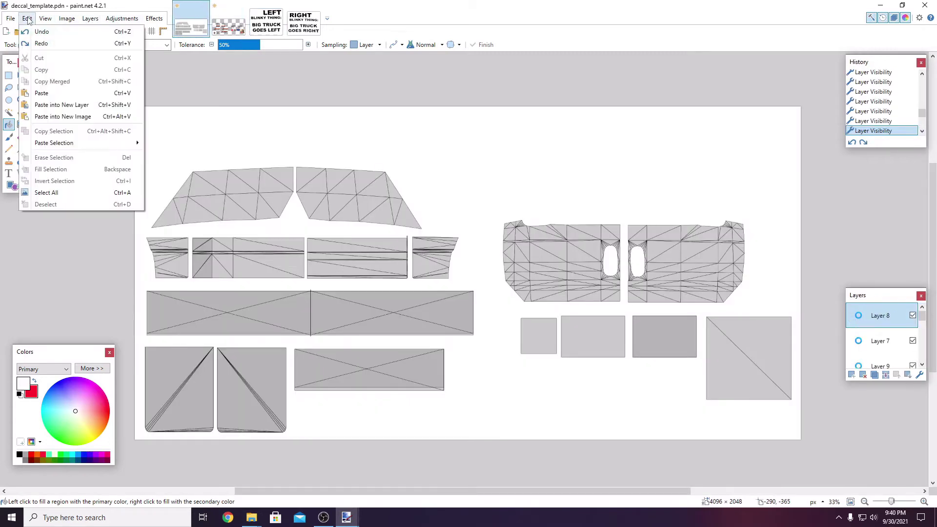
{"action": "left_click", "coordinate": [41, 93]}
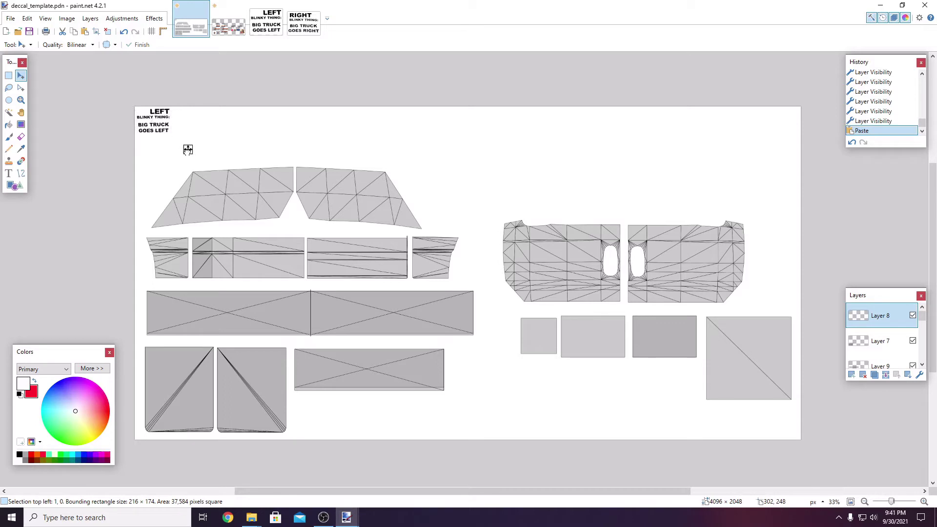
{"action": "left_click_drag", "start_coordinate": [188, 148], "coordinate": [213, 421]}
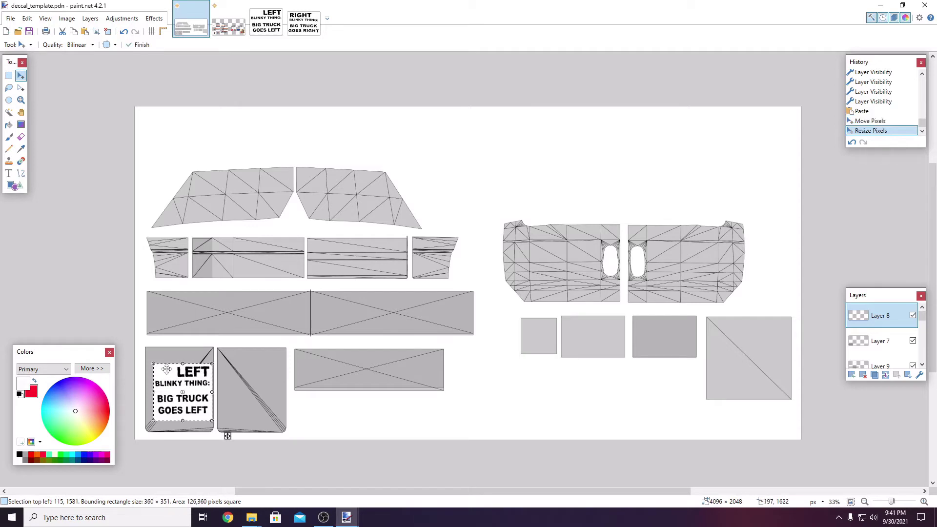
- Enlarge the left sign to about 423 × 414 px and align it so it spans the width of its template piece
{"action": "mouse_move", "coordinate": [155, 366]}
{"action": "left_mouse_down"}
{"action": "mouse_move", "coordinate": [148, 351]}
{"action": "mouse_move", "coordinate": [148, 359]}
{"action": "left_mouse_up"}
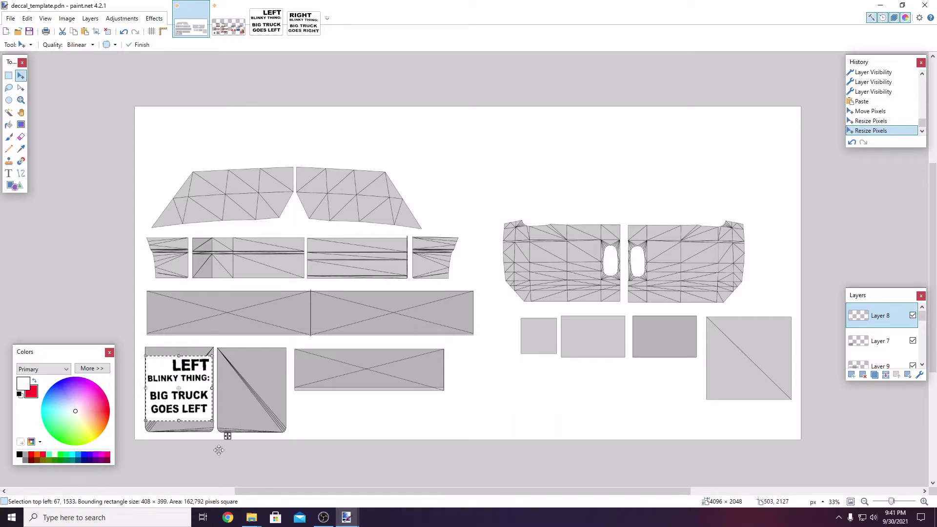
{"action": "left_click_drag", "start_coordinate": [211, 422], "coordinate": [213, 422]}
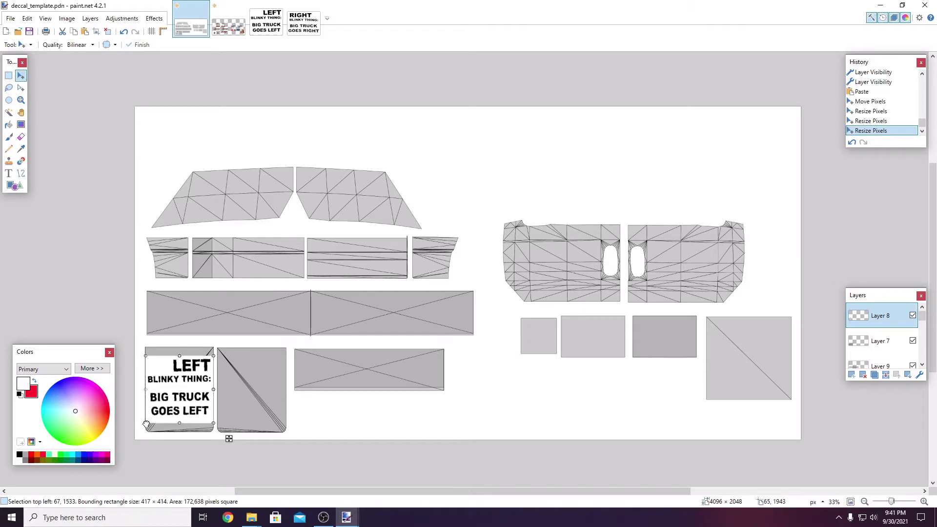
{"action": "left_click_drag", "start_coordinate": [147, 424], "coordinate": [146, 424]}
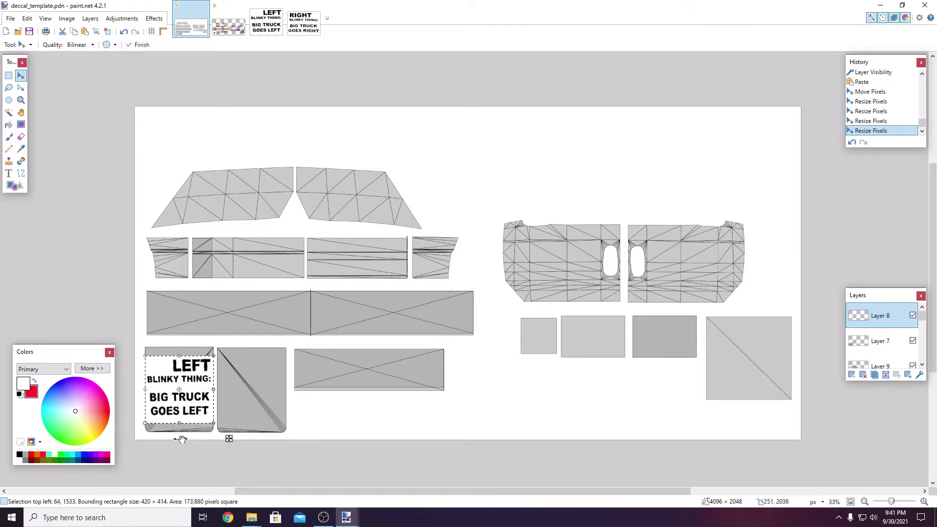
{"action": "left_click_drag", "start_coordinate": [215, 427], "coordinate": [215, 425]}
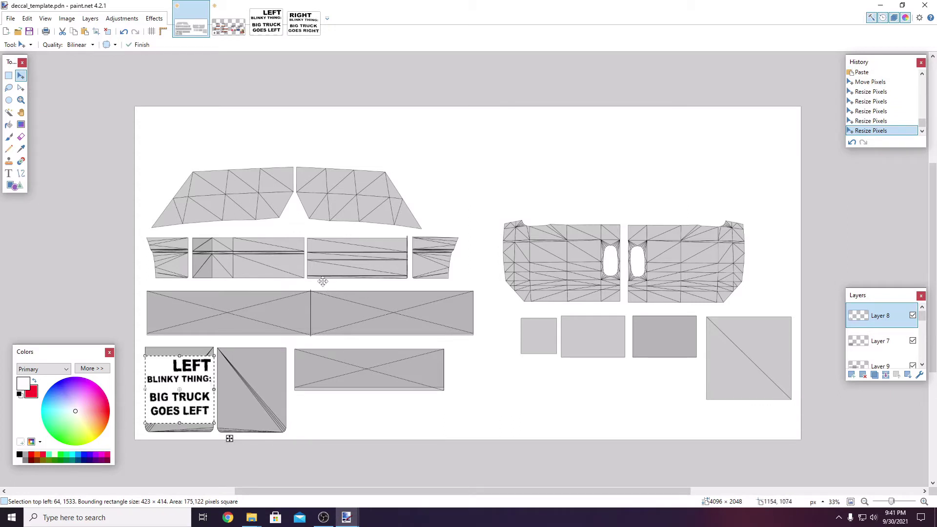
{"action": "left_click_drag", "start_coordinate": [230, 440], "coordinate": [229, 438]}
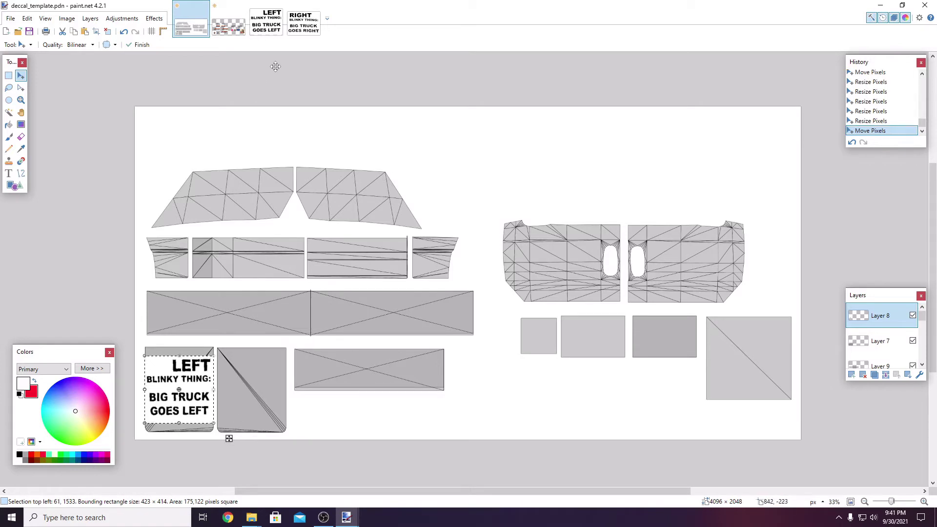
- Copy the right sign image and paste it onto Layer 8 of the decal template
{"action": "left_click", "coordinate": [301, 32]}
{"action": "left_click", "coordinate": [27, 19]}
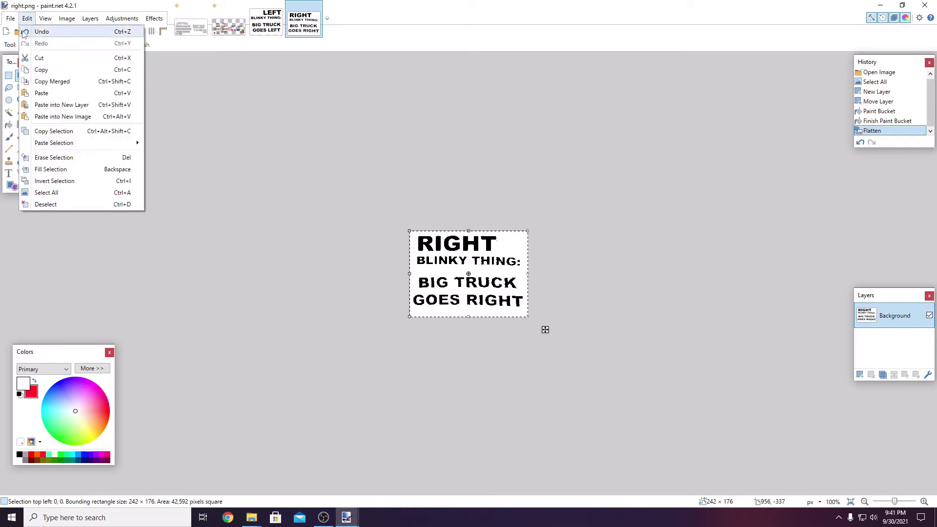
{"action": "left_click", "coordinate": [42, 70]}
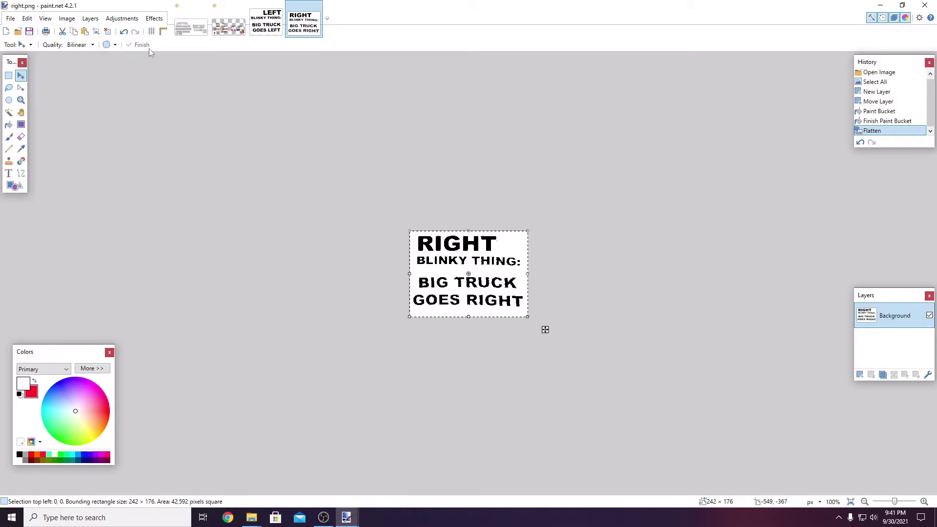
{"action": "left_click", "coordinate": [191, 22]}
{"action": "left_click", "coordinate": [27, 18]}
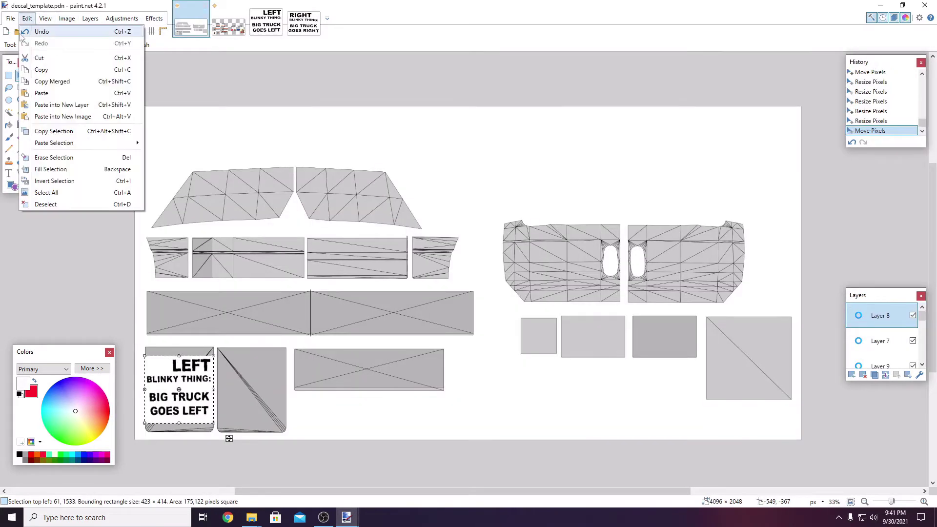
{"action": "left_click", "coordinate": [39, 94]}
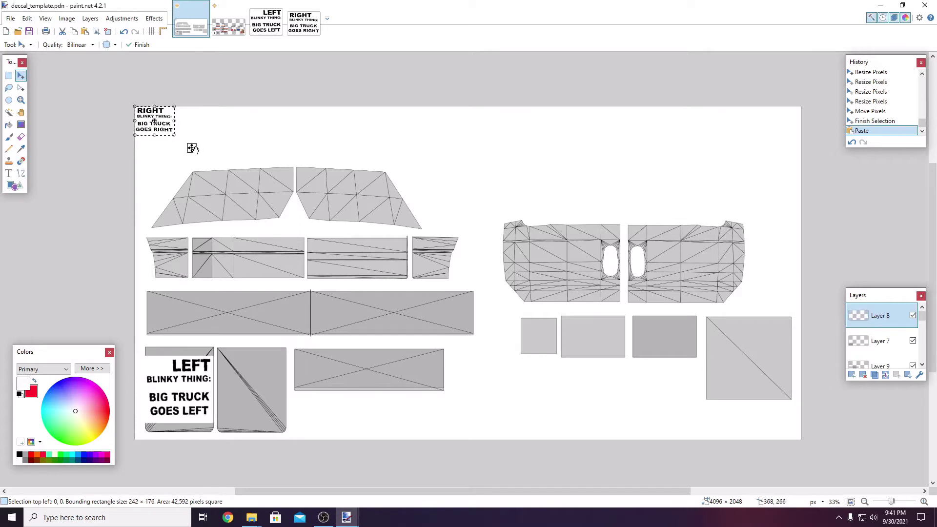
- Fit the right sign to about 425 × 419 px on the piece beside the left sign, and deselect it
{"action": "left_click_drag", "start_coordinate": [192, 148], "coordinate": [288, 425]}
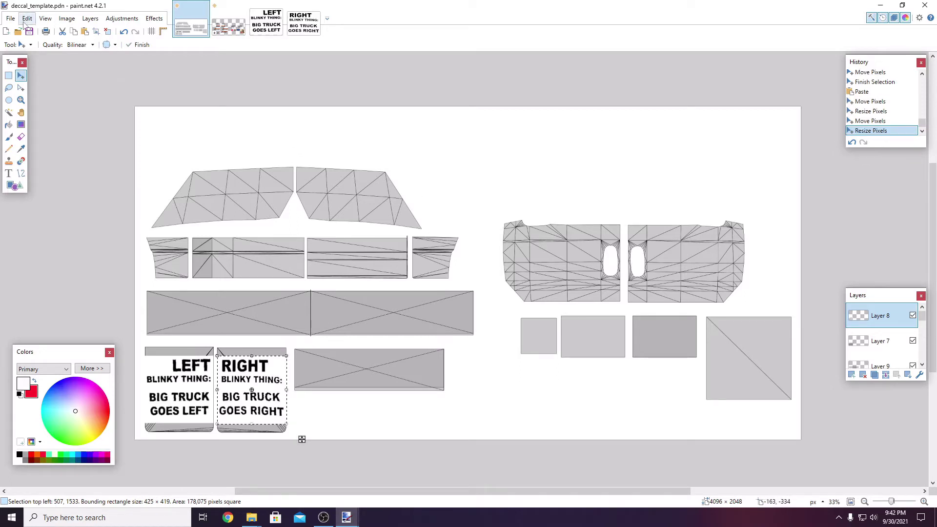
{"action": "left_click", "coordinate": [24, 20]}
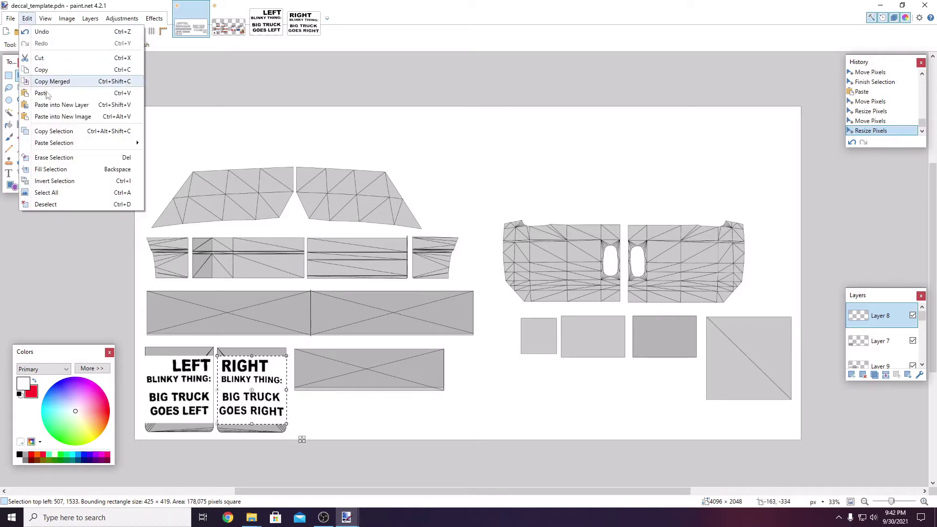
{"action": "left_click", "coordinate": [46, 204]}
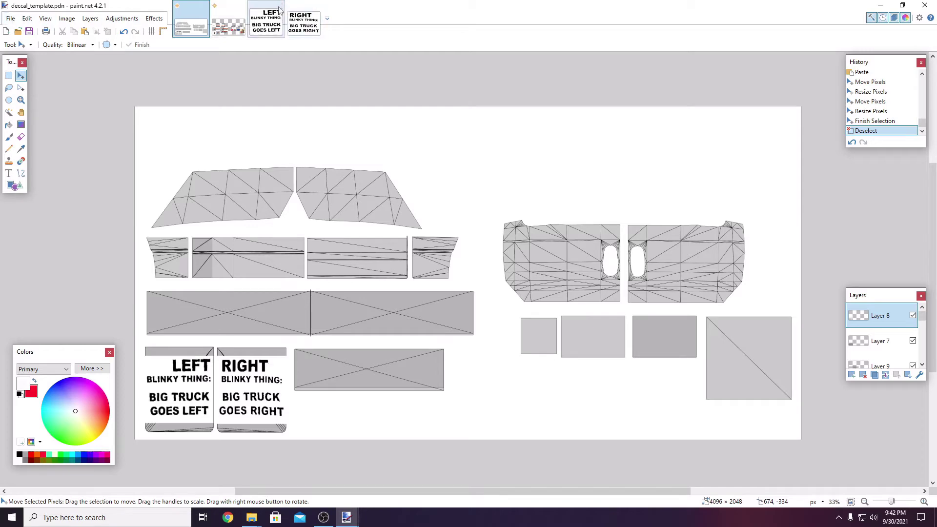
- Close the right and left sign images and return to the decal template
{"action": "left_click", "coordinate": [312, 12]}
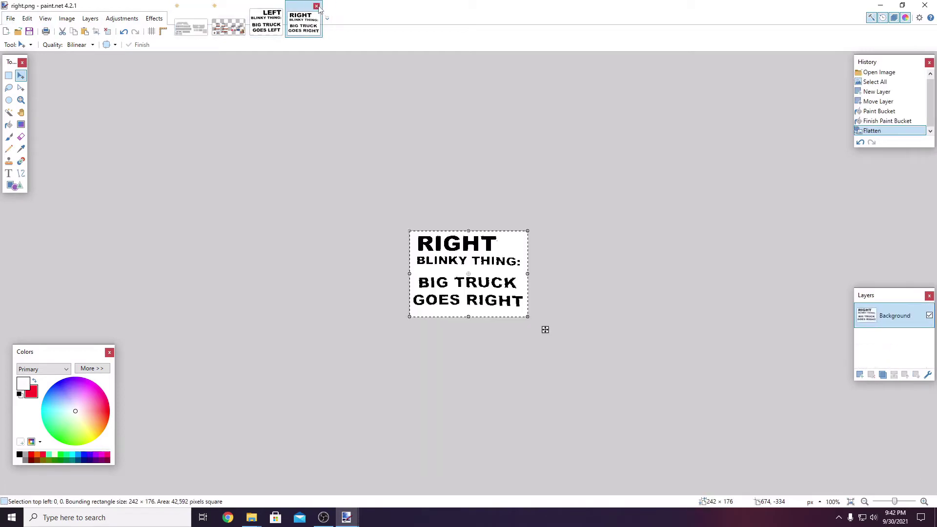
{"action": "left_click", "coordinate": [317, 7]}
{"action": "left_click", "coordinate": [279, 6]}
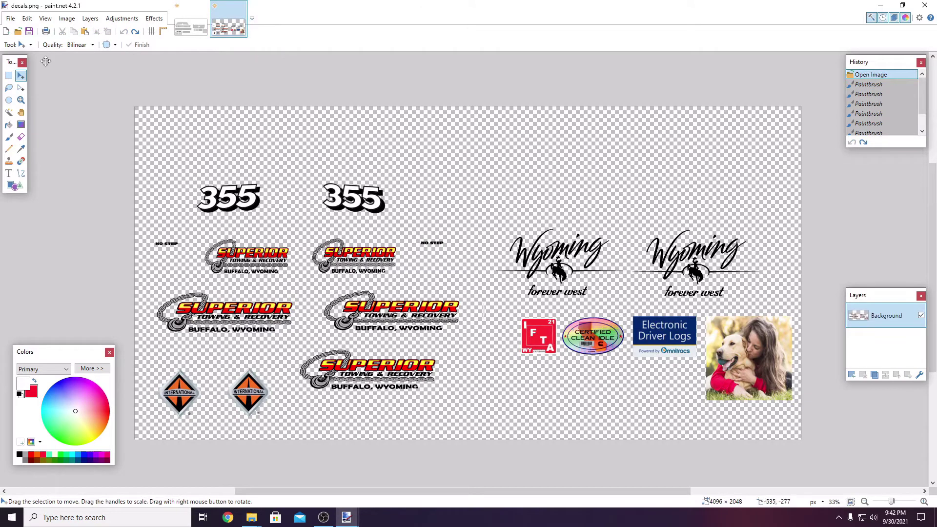
{"action": "left_click", "coordinate": [184, 28]}
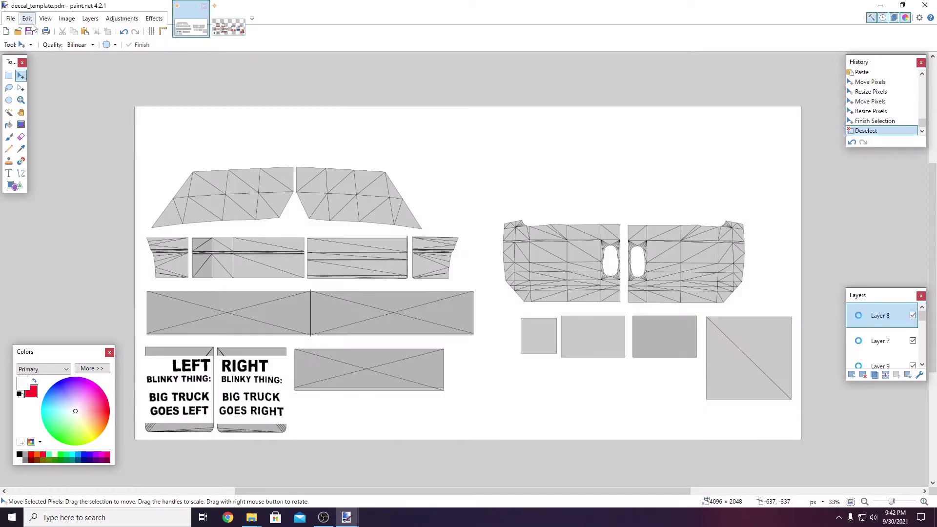
- Open the IFTA-WY21 image from the AAA_AAA_Decals folder and copy the whole image
{"action": "left_click", "coordinate": [10, 18]}
{"action": "left_click", "coordinate": [27, 44]}
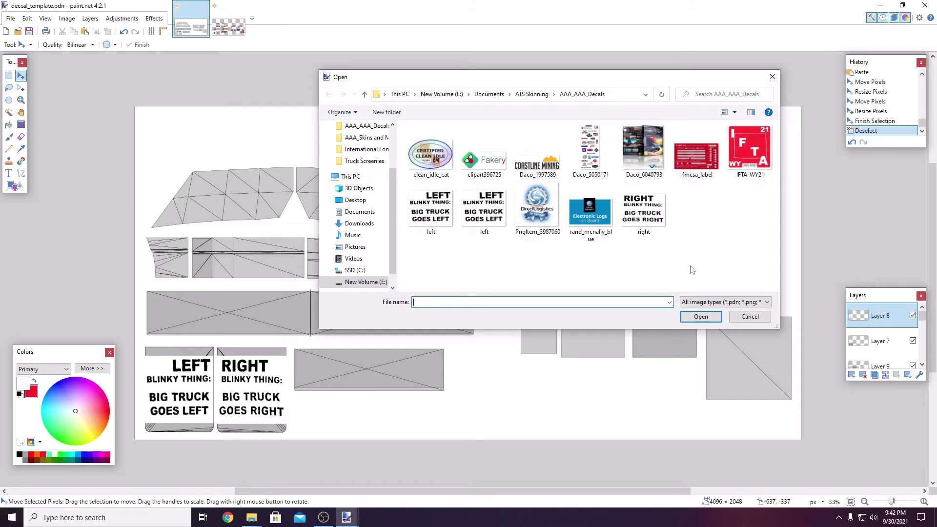
{"action": "left_click", "coordinate": [752, 156]}
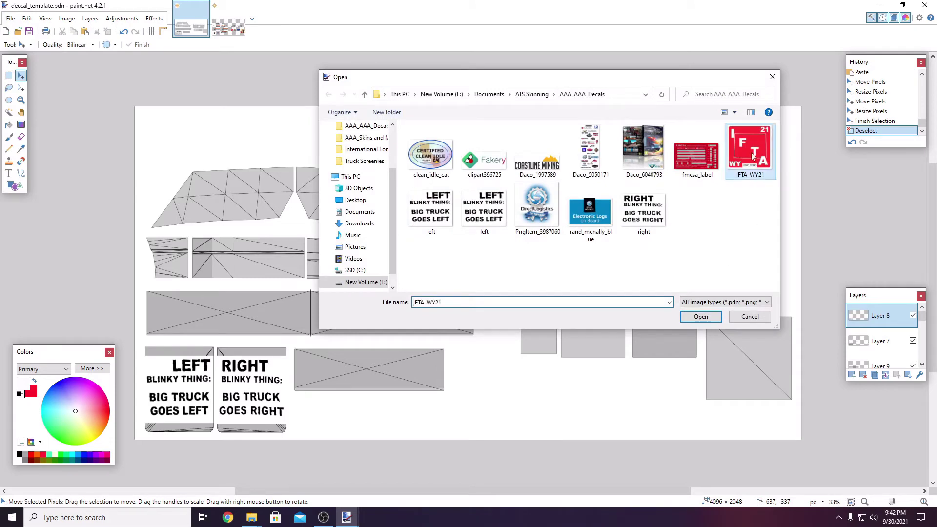
{"action": "left_click", "coordinate": [700, 320]}
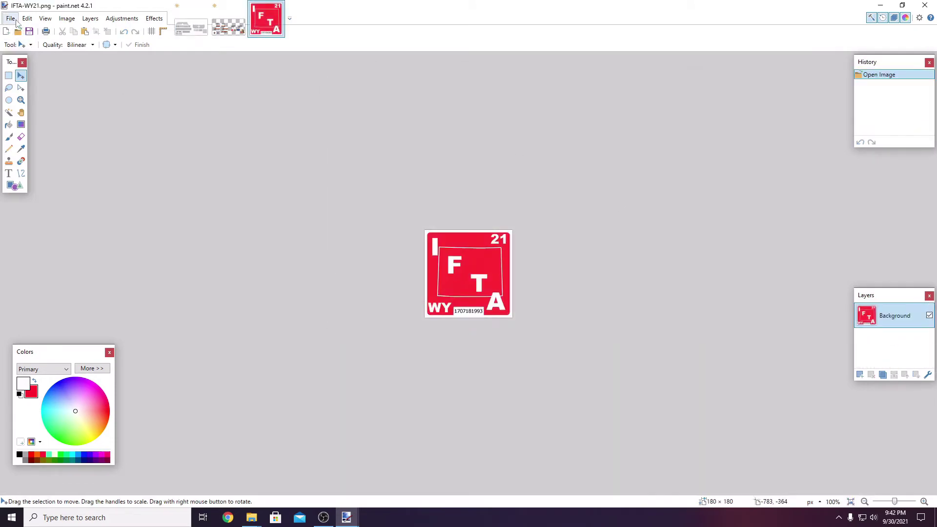
{"action": "left_click", "coordinate": [15, 21]}
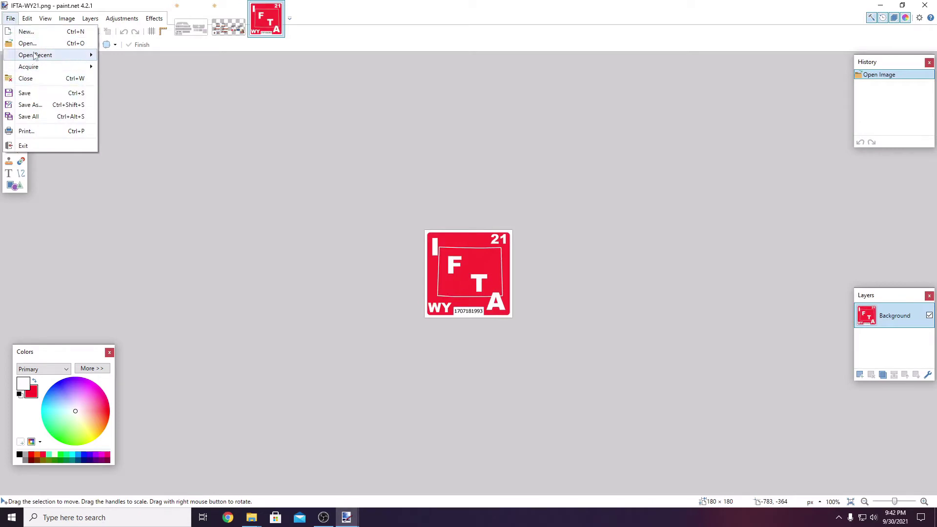
{"action": "mouse_move", "coordinate": [27, 20]}
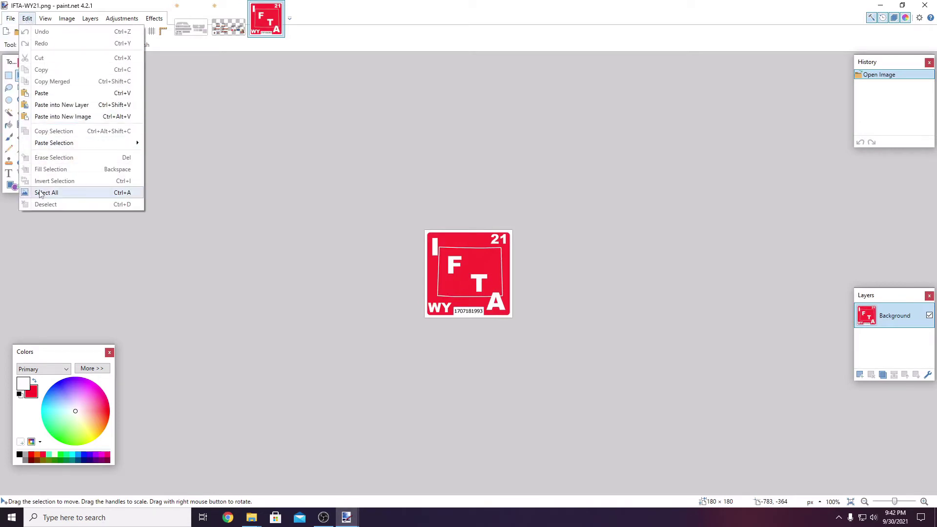
{"action": "left_click", "coordinate": [40, 192]}
{"action": "left_click", "coordinate": [27, 19]}
{"action": "left_click", "coordinate": [42, 70]}
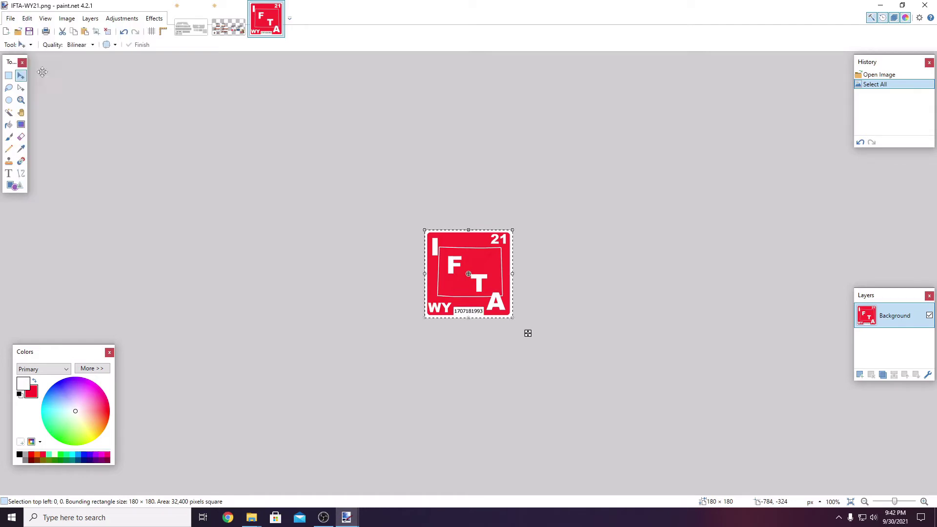
- Paste the IFTA decal into the template and fit it to about 222 × 228 px over the small square piece
{"action": "left_click", "coordinate": [190, 28]}
{"action": "left_click", "coordinate": [27, 18]}
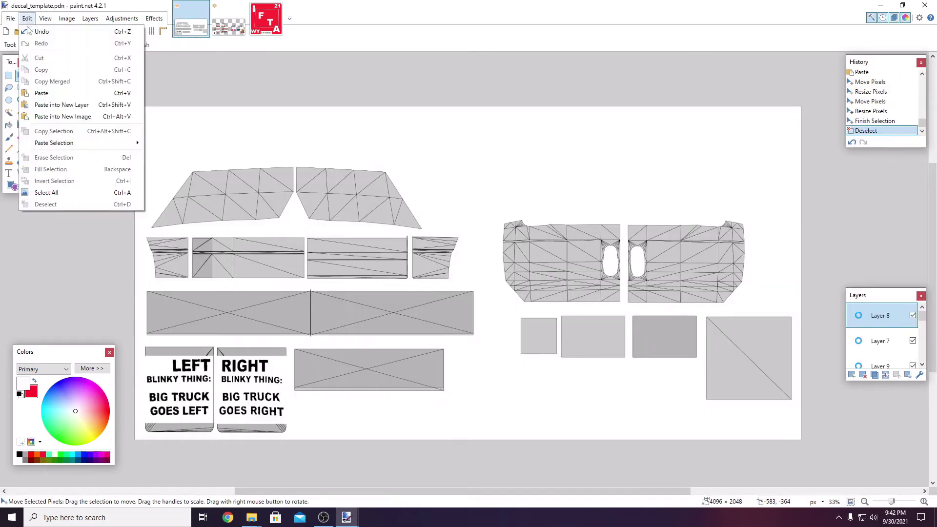
{"action": "left_click", "coordinate": [41, 93]}
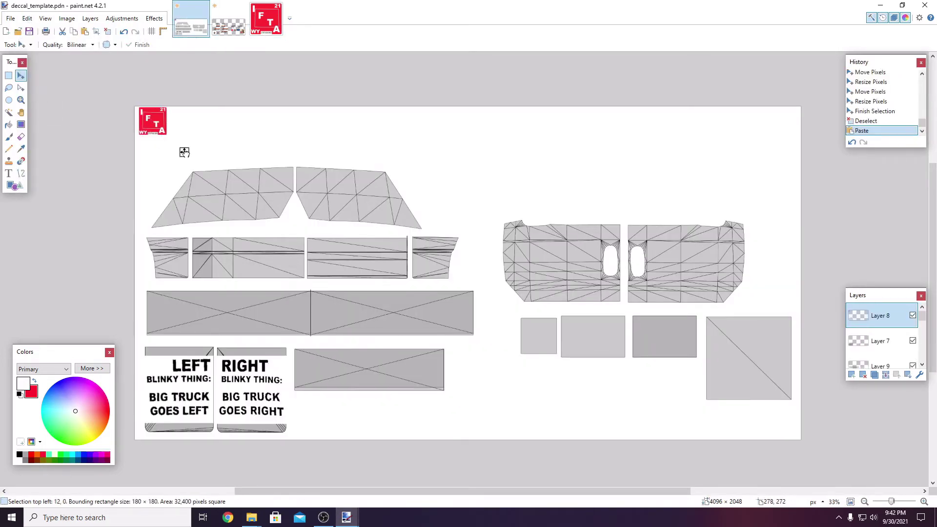
{"action": "left_click_drag", "start_coordinate": [182, 151], "coordinate": [558, 357]}
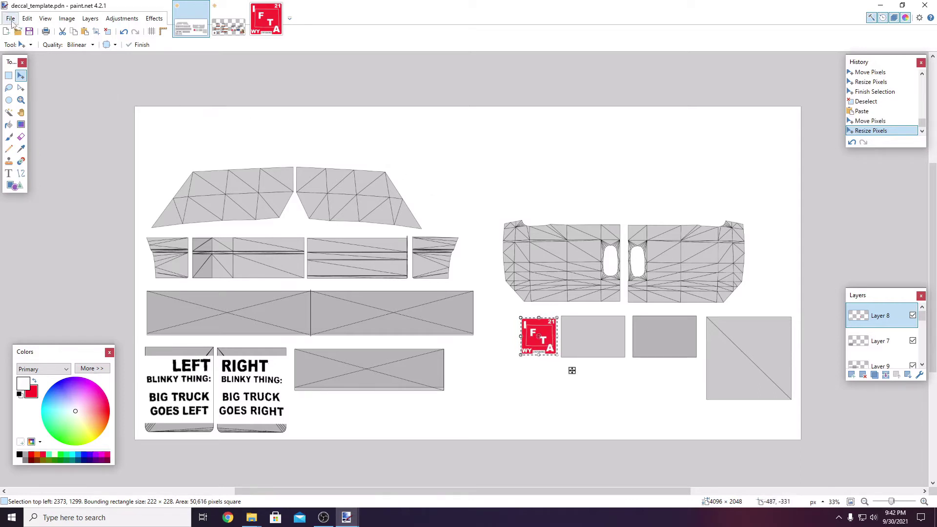
- Open the fmcsa_label image from the AAA_AAA_Decals folder
{"action": "left_click", "coordinate": [10, 19]}
{"action": "left_click", "coordinate": [22, 41]}
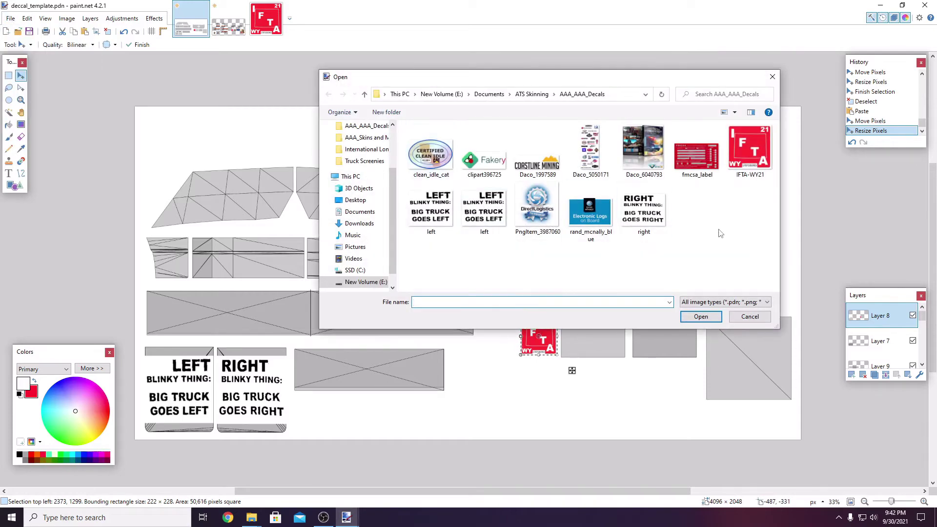
{"action": "left_click", "coordinate": [705, 159]}
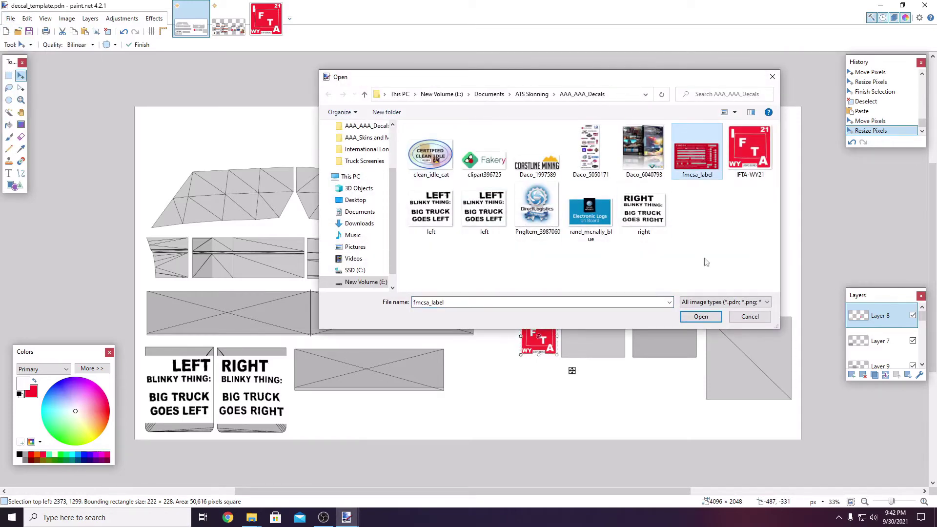
{"action": "left_click", "coordinate": [703, 317]}
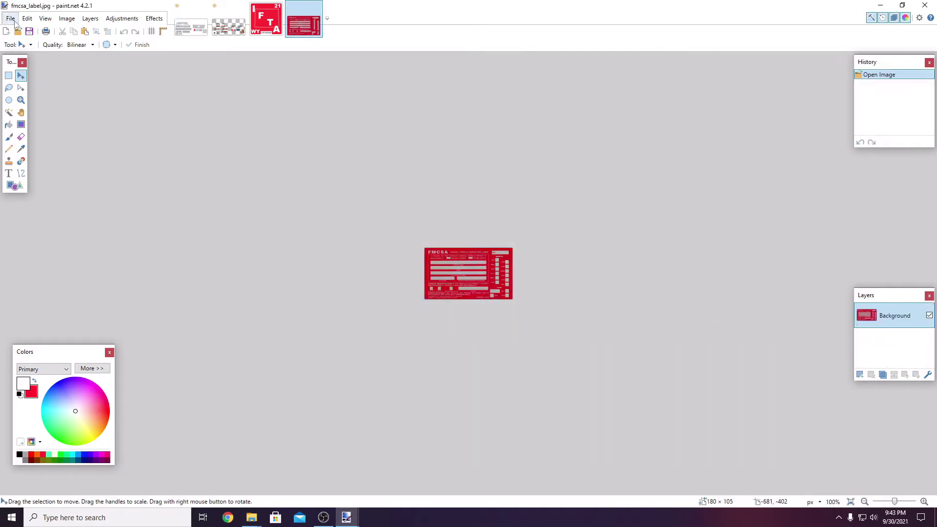
- Select the whole fmcsa_label image and copy it
{"action": "left_click", "coordinate": [11, 19]}
{"action": "mouse_move", "coordinate": [27, 18]}
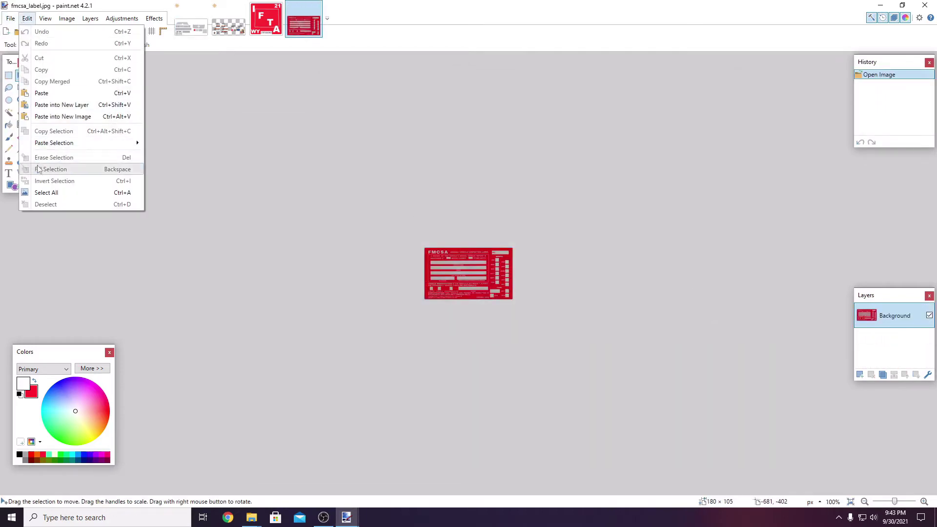
{"action": "left_click", "coordinate": [44, 192]}
{"action": "left_click", "coordinate": [27, 19]}
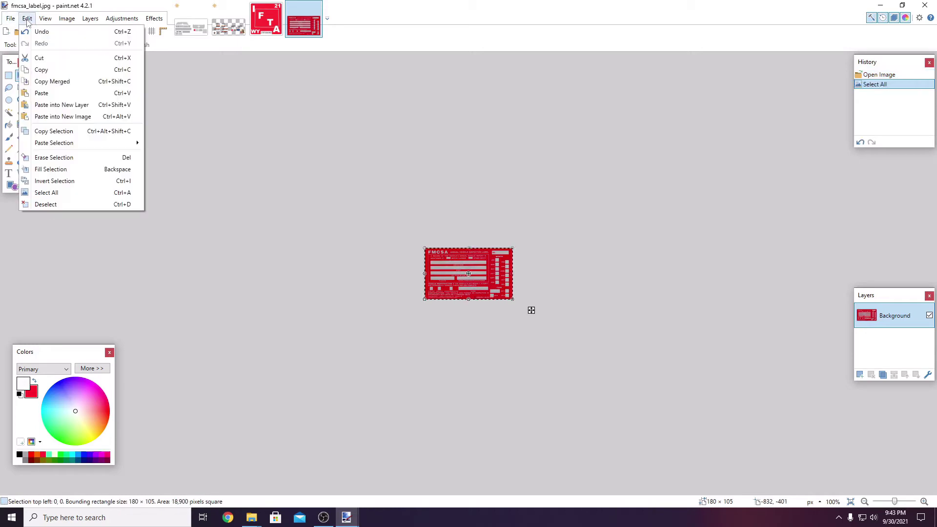
{"action": "left_click", "coordinate": [41, 70]}
- Paste the FMCSA label into the decal template and fit it to about 381 × 240 px over the rectangle beside the IFTA decal
{"action": "left_click", "coordinate": [189, 30]}
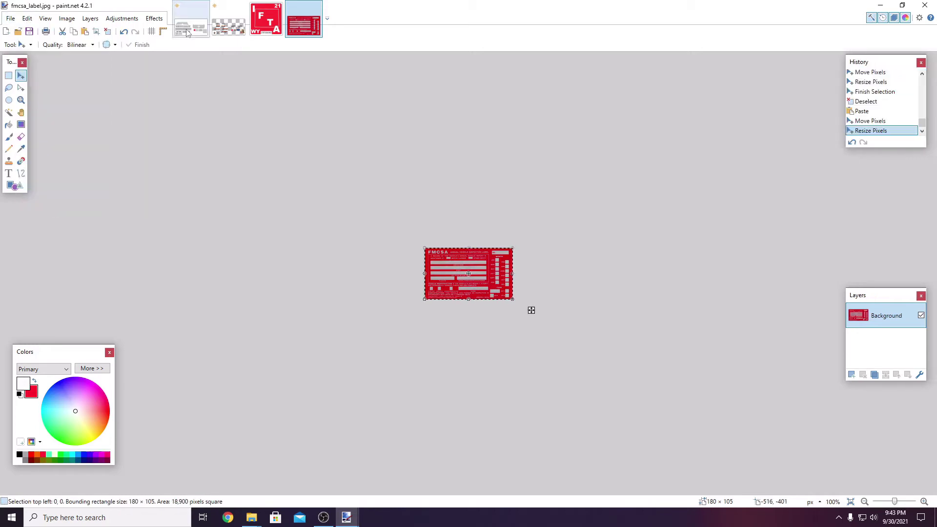
{"action": "left_click", "coordinate": [27, 18]}
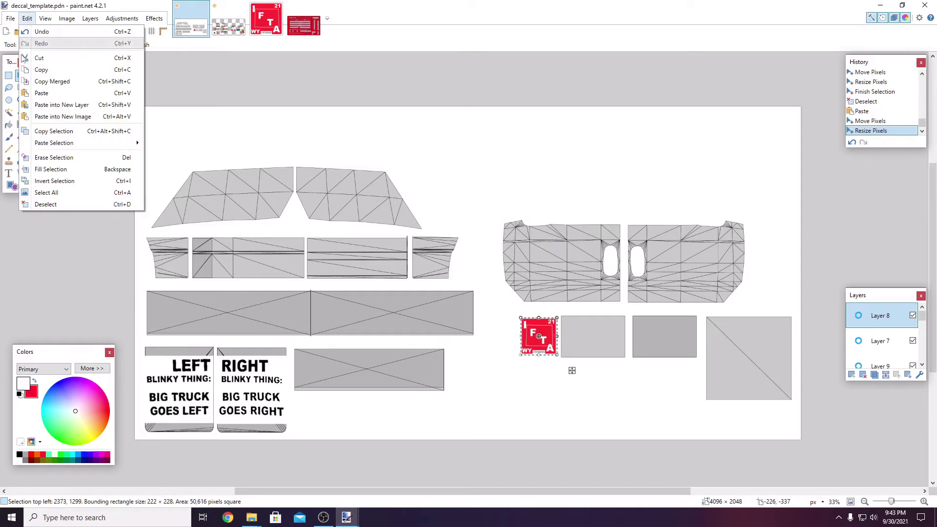
{"action": "left_click", "coordinate": [42, 93]}
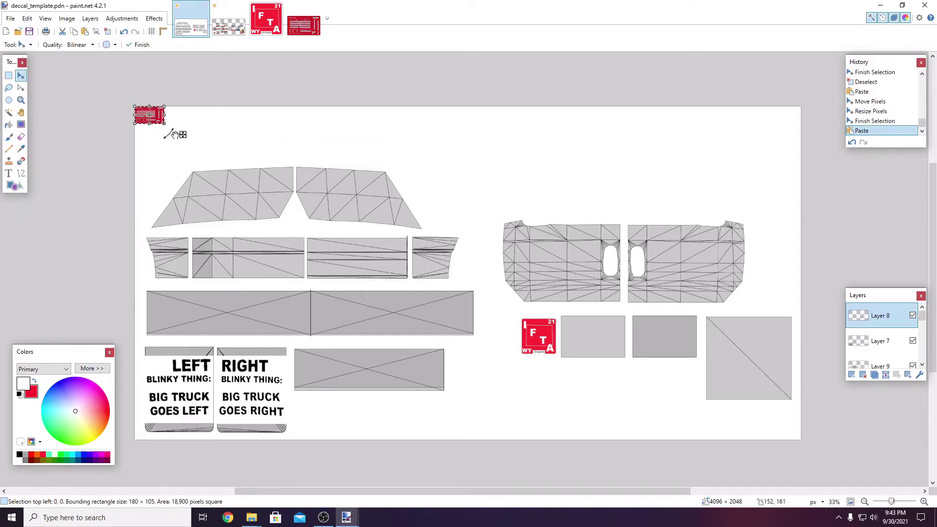
{"action": "left_click_drag", "start_coordinate": [183, 134], "coordinate": [626, 358]}
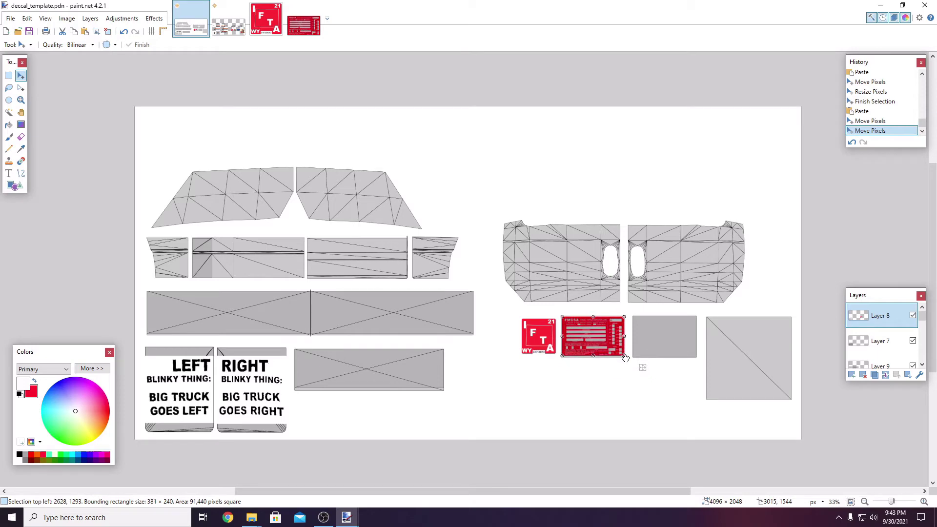
- Open the rand_mcnally_blue image from the AAA_AAA_Decals folder and copy the whole image
{"action": "left_click", "coordinate": [8, 19]}
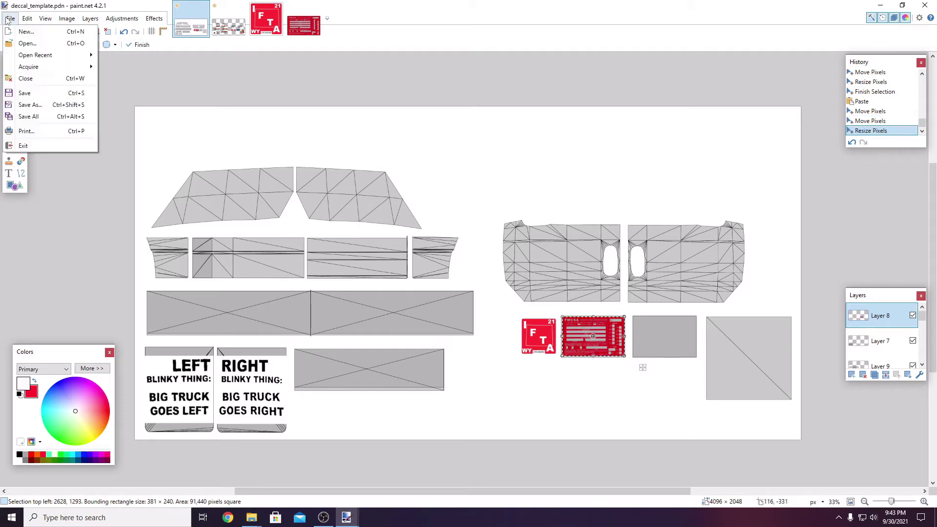
{"action": "left_click", "coordinate": [27, 44]}
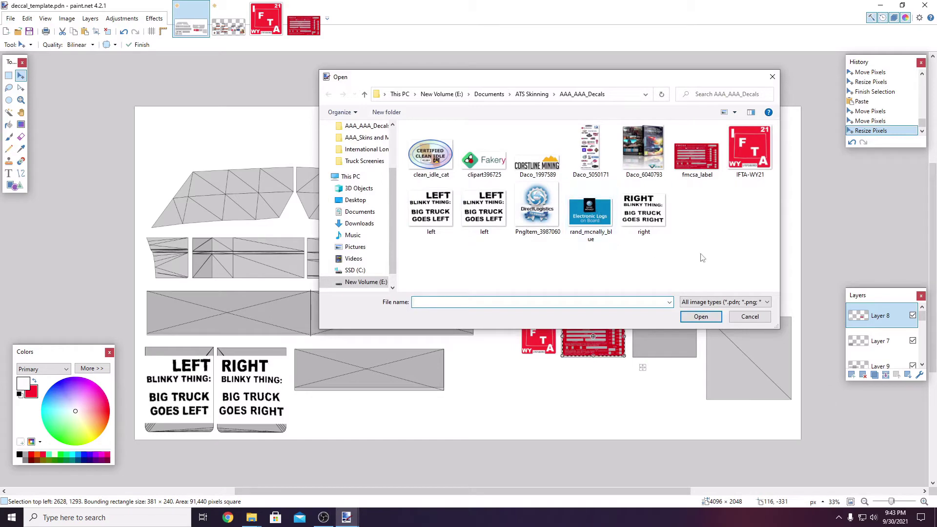
{"action": "left_click", "coordinate": [600, 219]}
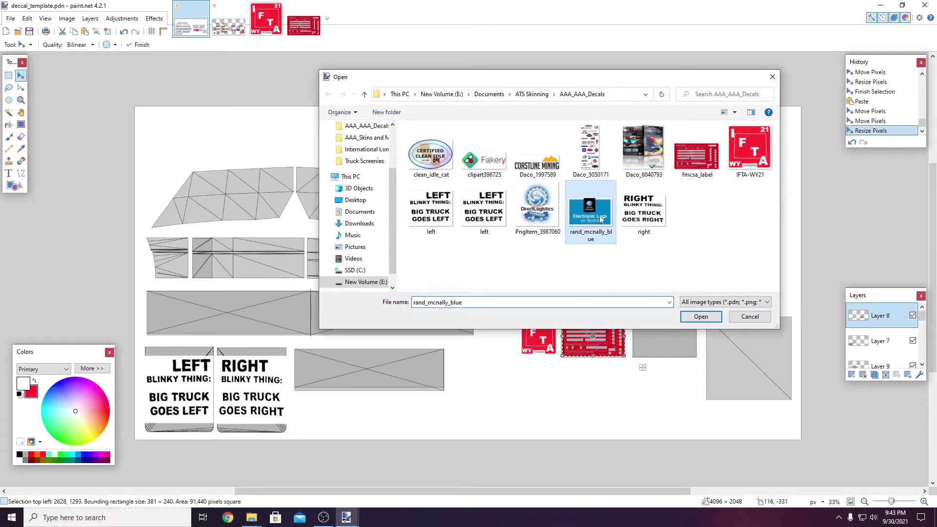
{"action": "left_click", "coordinate": [696, 315]}
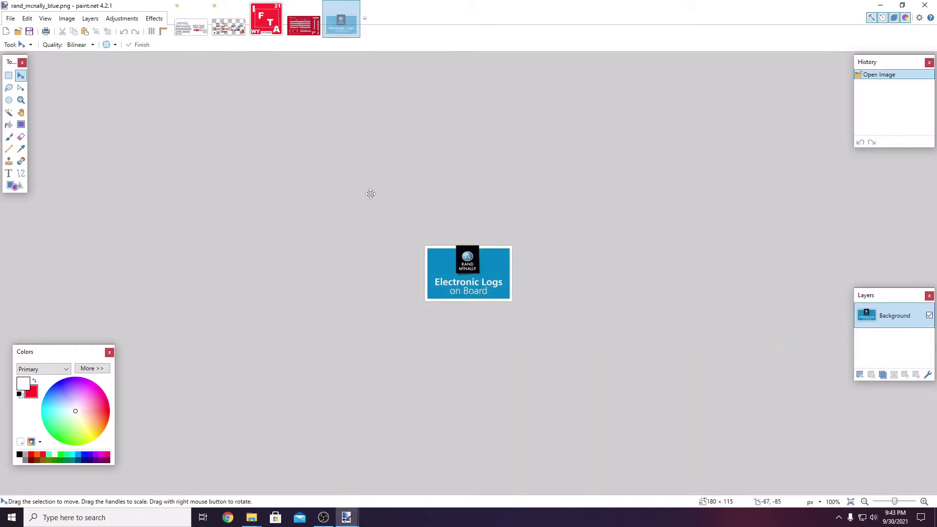
{"action": "left_click", "coordinate": [27, 20]}
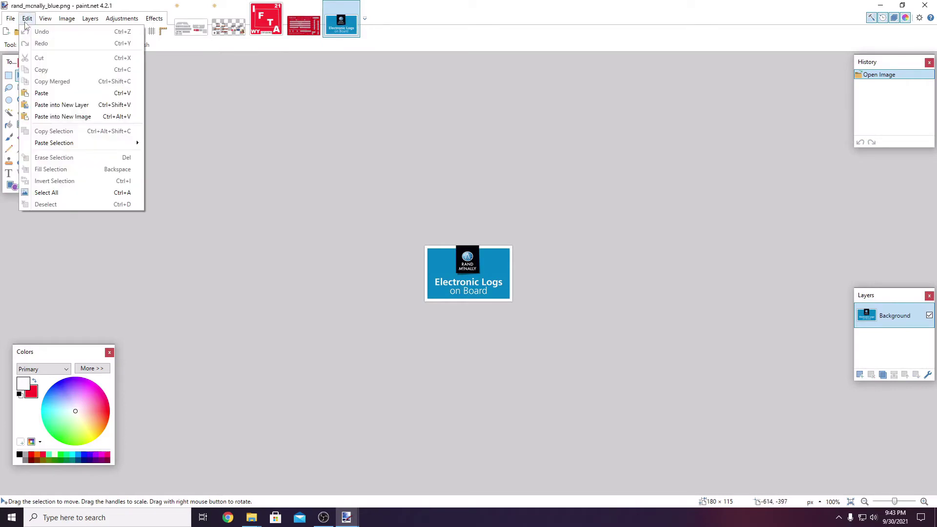
{"action": "left_click", "coordinate": [46, 193]}
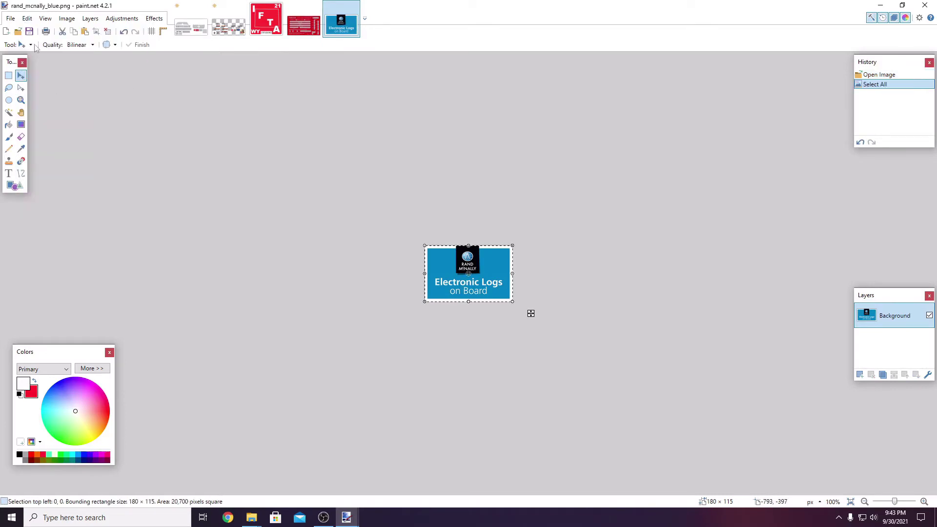
{"action": "left_click", "coordinate": [26, 18]}
{"action": "left_click", "coordinate": [84, 70]}
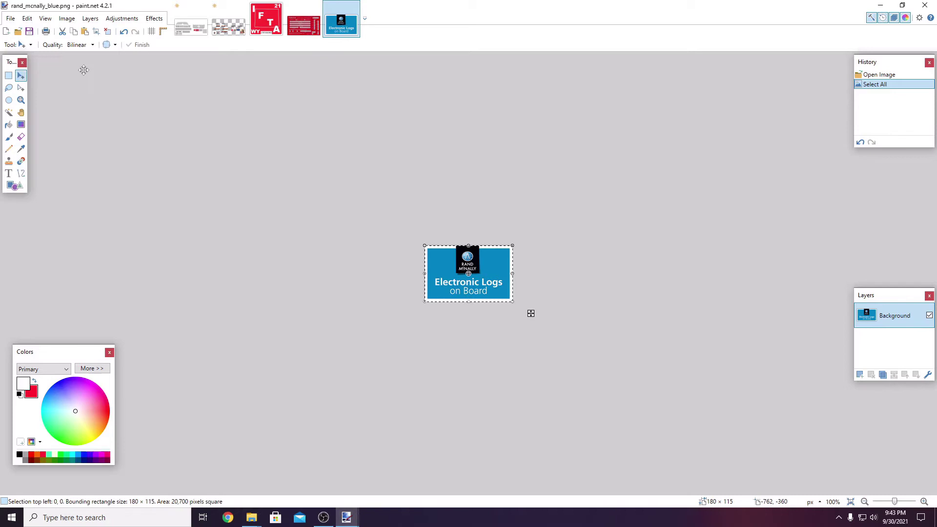
- Paste the Electronic Logs decal into the template and fit it to about 378 × 211 px over the rectangle beside the FMCSA label
{"action": "left_click", "coordinate": [199, 33]}
{"action": "left_click", "coordinate": [27, 19]}
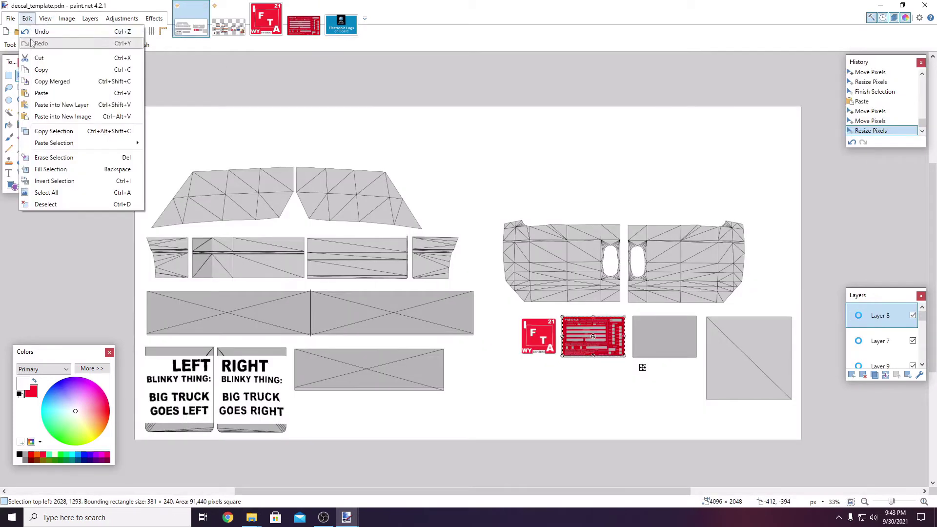
{"action": "left_click", "coordinate": [41, 93]}
{"action": "left_click_drag", "start_coordinate": [184, 135], "coordinate": [711, 362]}
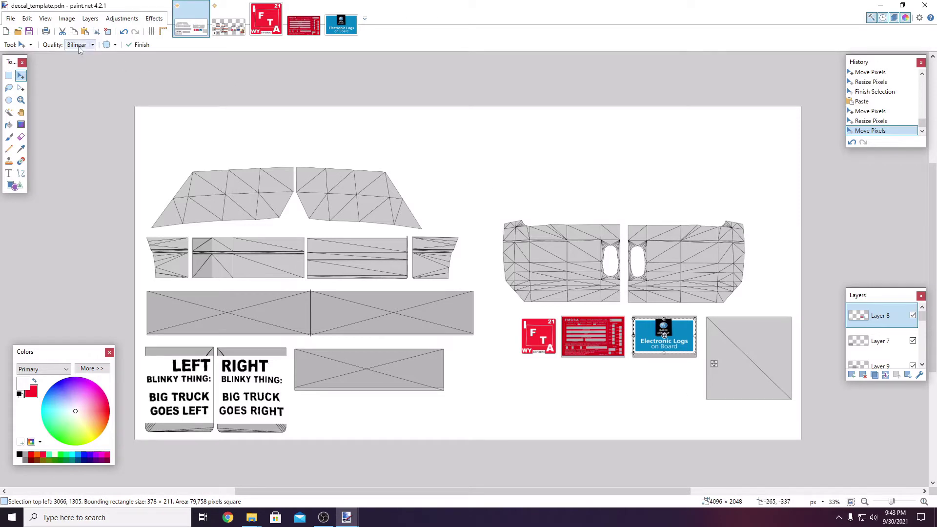
- Close the rand_mcnally_blue, fmcsa_label and IFTA-WY21 images
{"action": "left_click", "coordinate": [11, 19]}
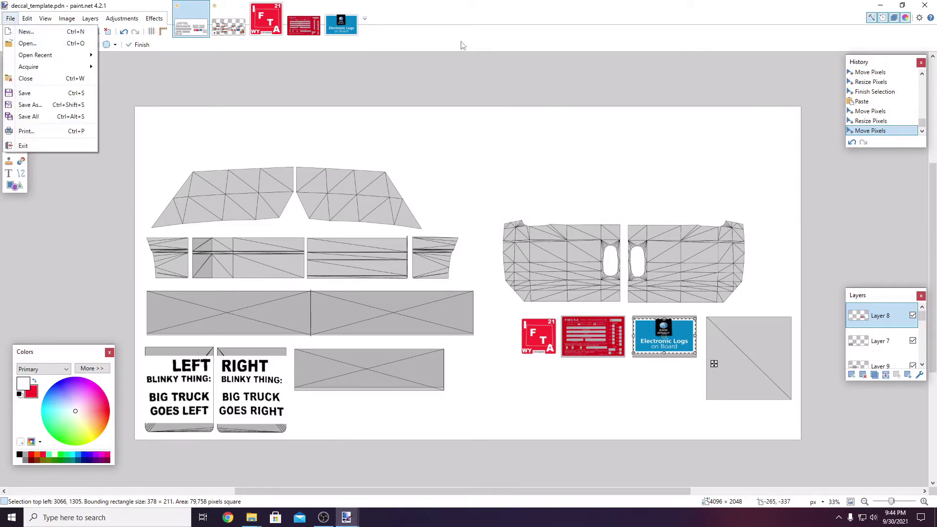
{"action": "left_click", "coordinate": [349, 23]}
{"action": "left_click", "coordinate": [354, 6]}
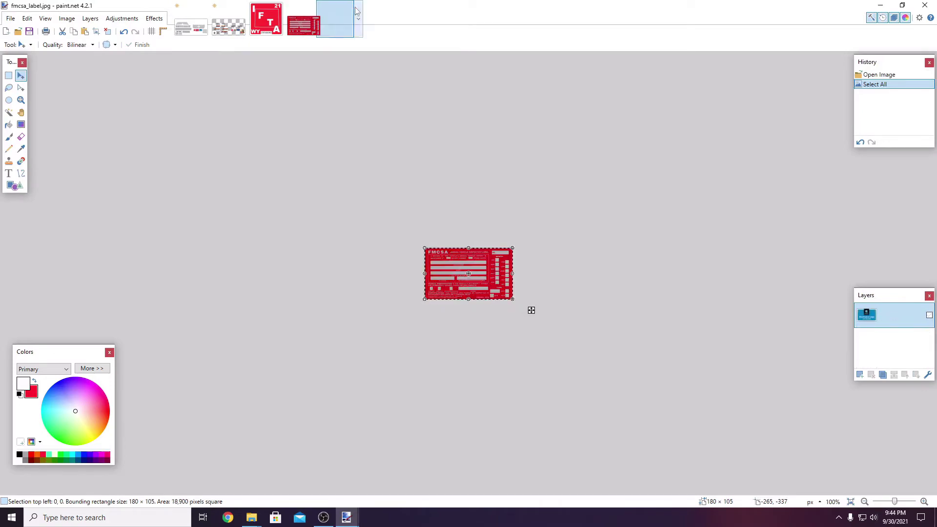
{"action": "left_click", "coordinate": [317, 6]}
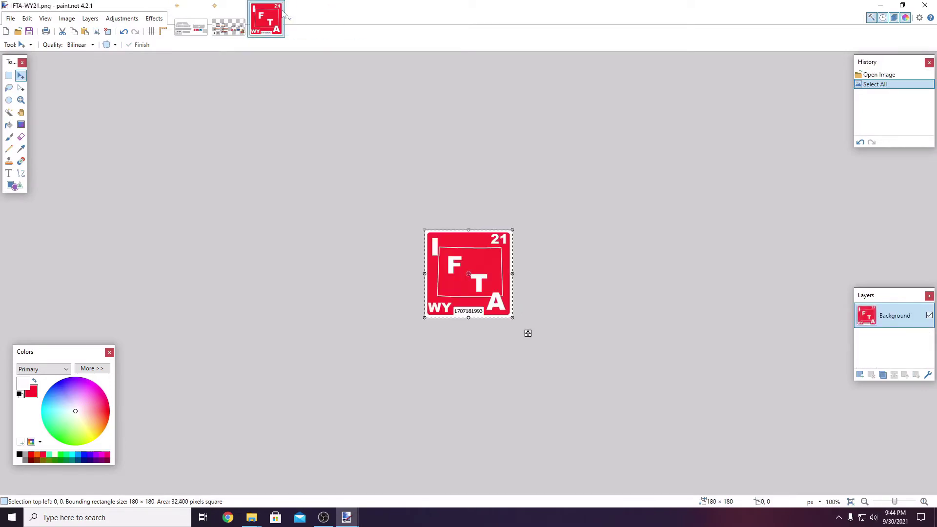
{"action": "left_click", "coordinate": [279, 6]}
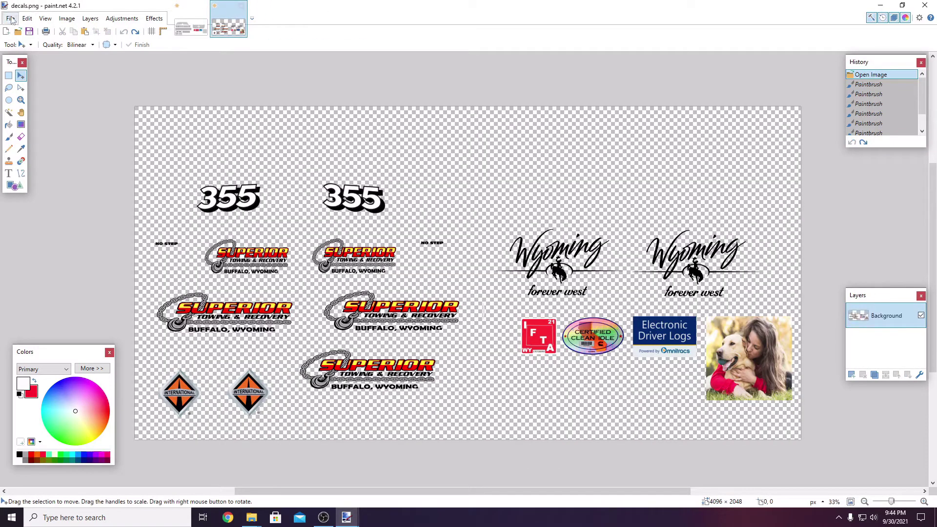
- Open the Daco_6040793 image from the AAA_AAA_Decals folder and copy the whole image
{"action": "left_click", "coordinate": [10, 20]}
{"action": "left_click", "coordinate": [22, 43]}
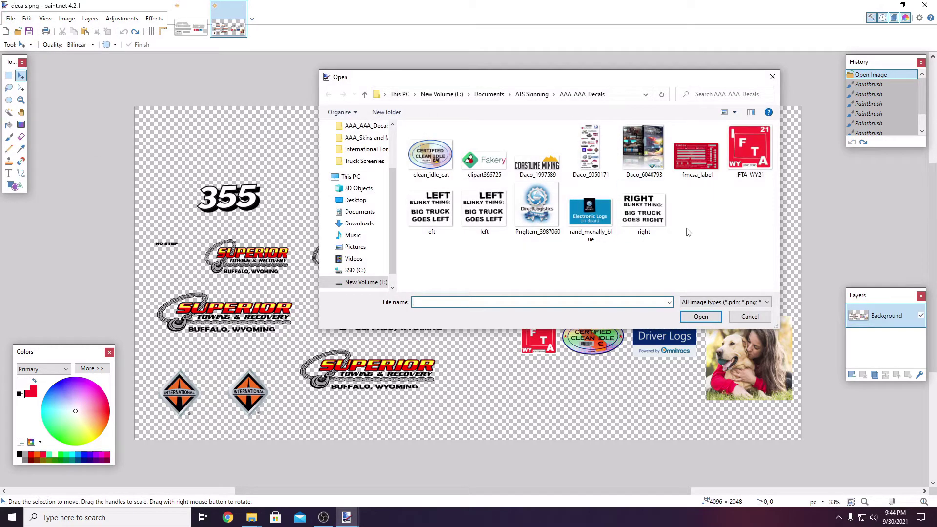
{"action": "left_click", "coordinate": [665, 171]}
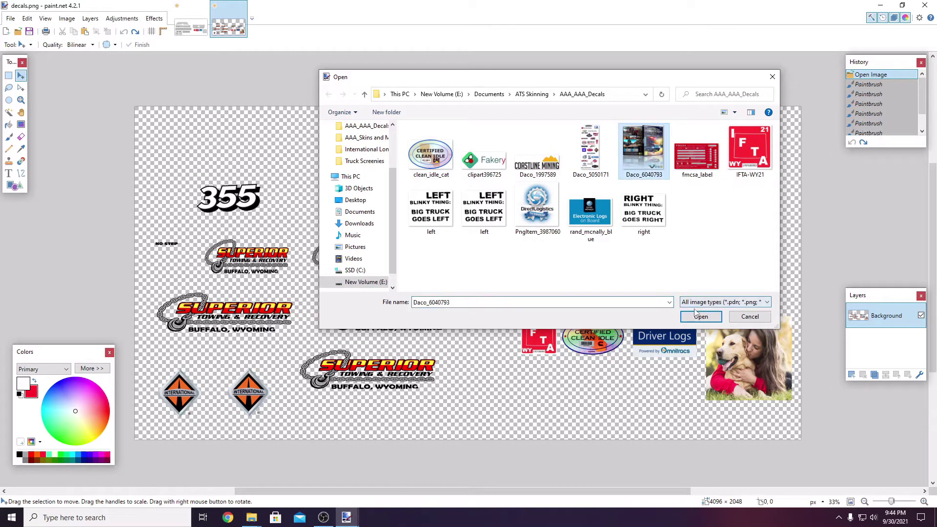
{"action": "left_click", "coordinate": [701, 316]}
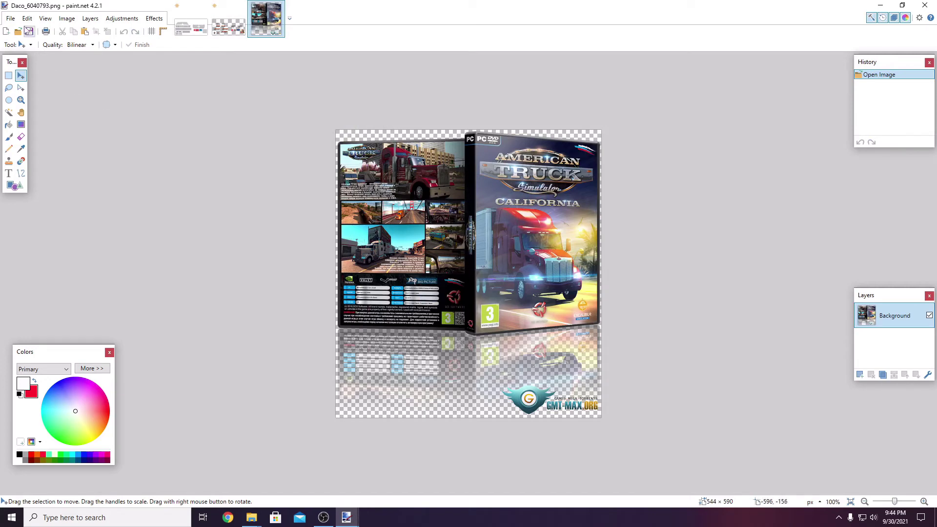
{"action": "left_click", "coordinate": [27, 18]}
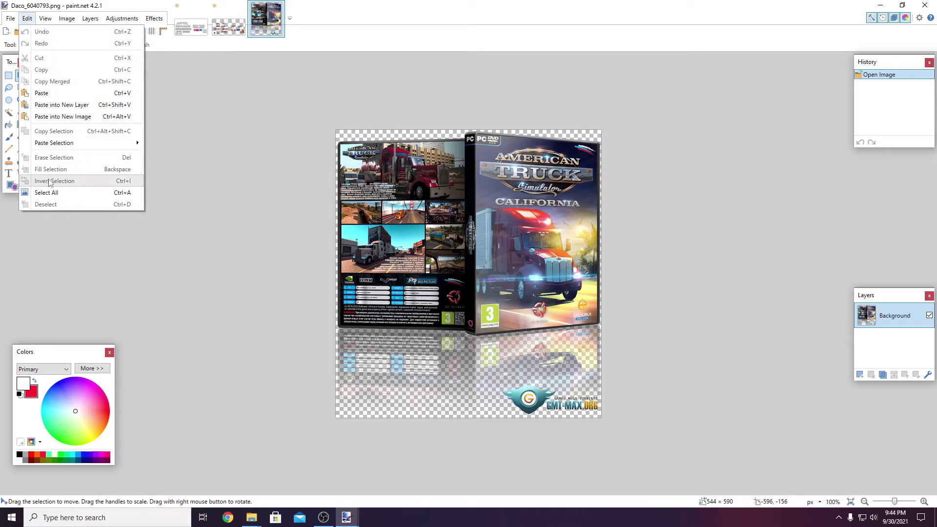
{"action": "left_click", "coordinate": [47, 192]}
{"action": "left_click", "coordinate": [27, 18]}
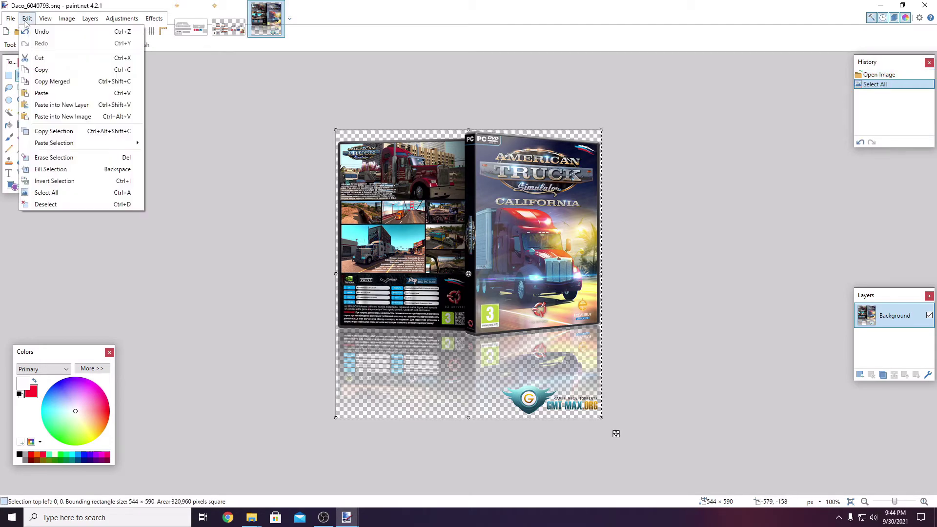
{"action": "left_click", "coordinate": [41, 66]}
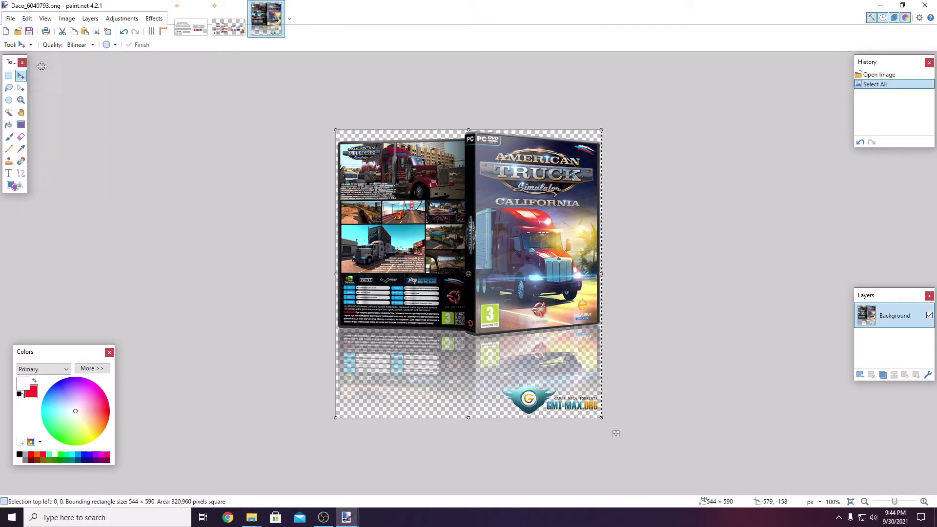
- Paste the American Truck Simulator cover into the template and fit it to about 517 × 515 px over the large square piece
{"action": "left_click", "coordinate": [193, 27]}
{"action": "left_click", "coordinate": [27, 18]}
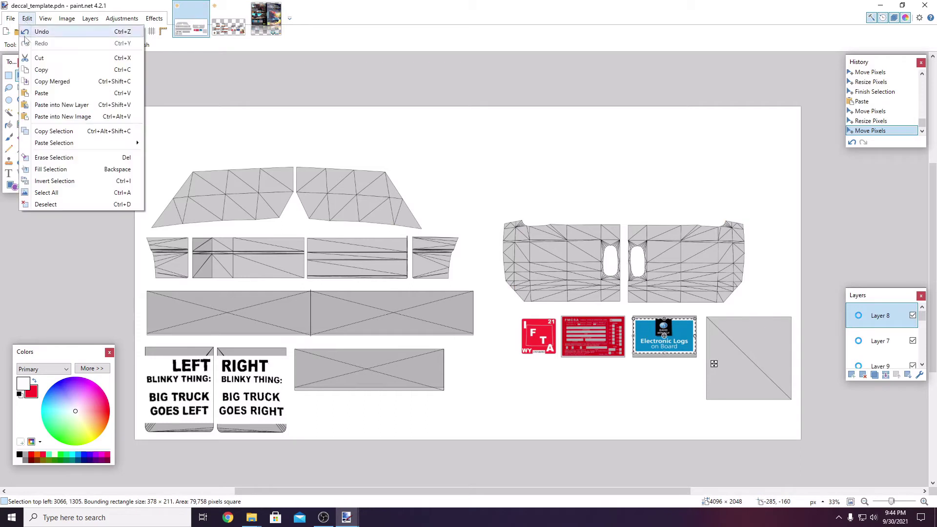
{"action": "left_click", "coordinate": [42, 88]}
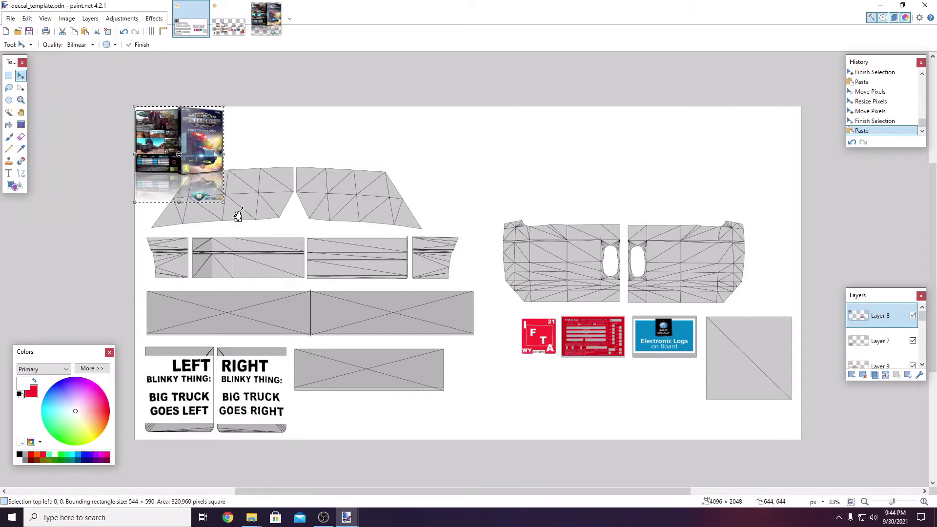
{"action": "left_click_drag", "start_coordinate": [238, 217], "coordinate": [810, 418]}
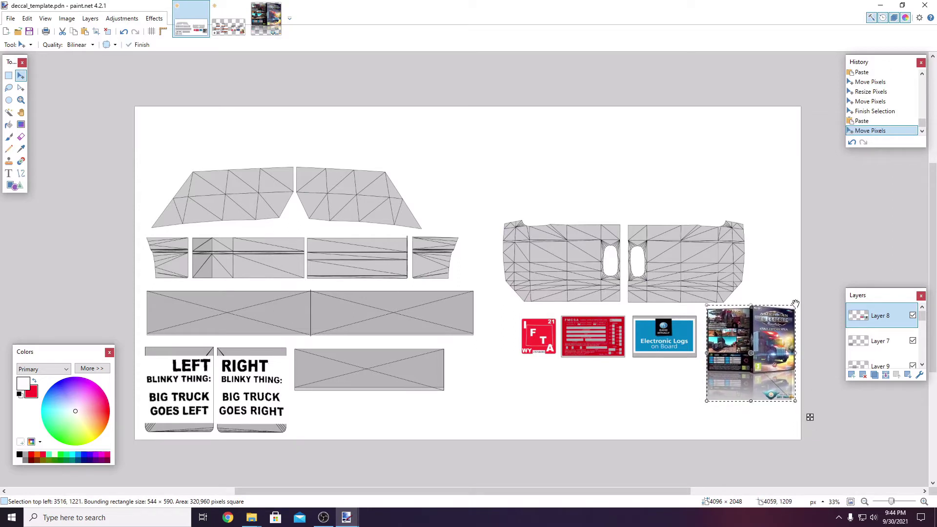
{"action": "left_click_drag", "start_coordinate": [795, 304], "coordinate": [792, 317]}
{"action": "left_click", "coordinate": [792, 317]}
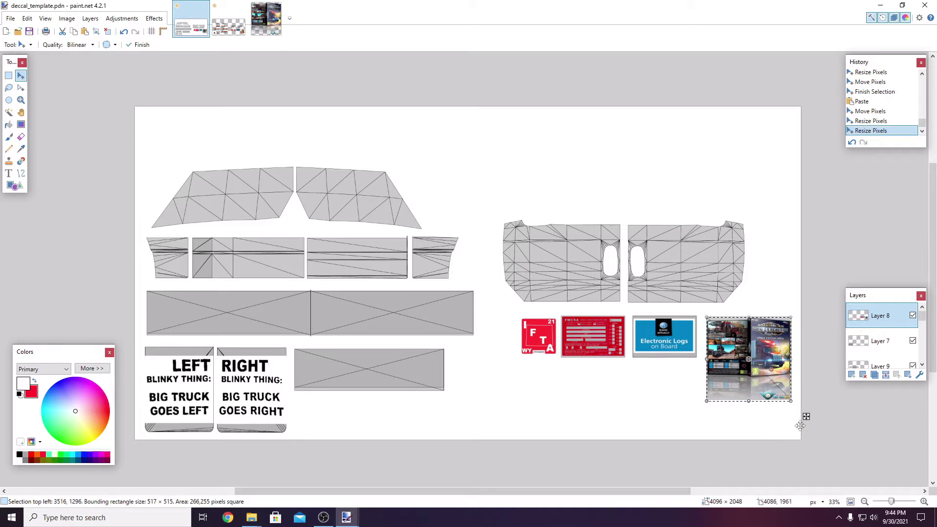
{"action": "key", "text": "ctrl+d"}
{"action": "left_click_drag", "start_coordinate": [807, 419], "coordinate": [807, 416]}
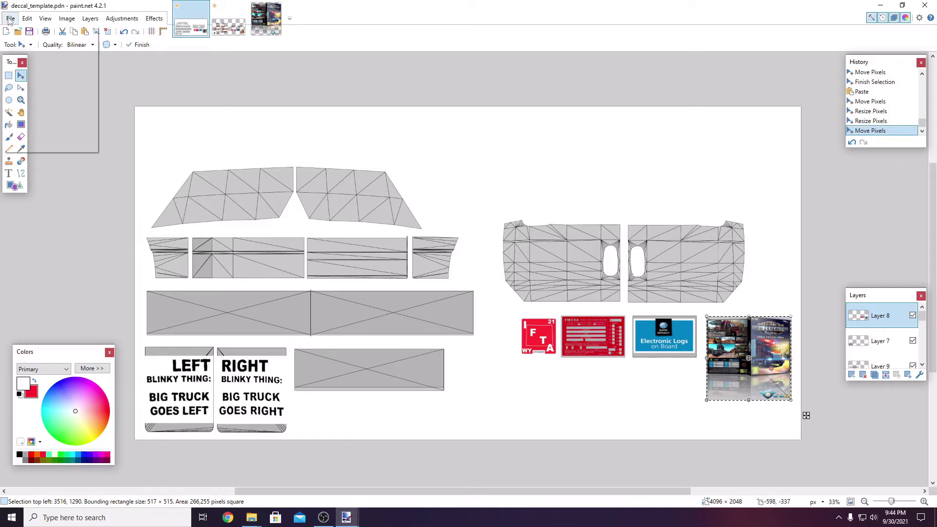
- Close the Daco_6040793 image and return to the decal template
{"action": "left_click", "coordinate": [11, 18]}
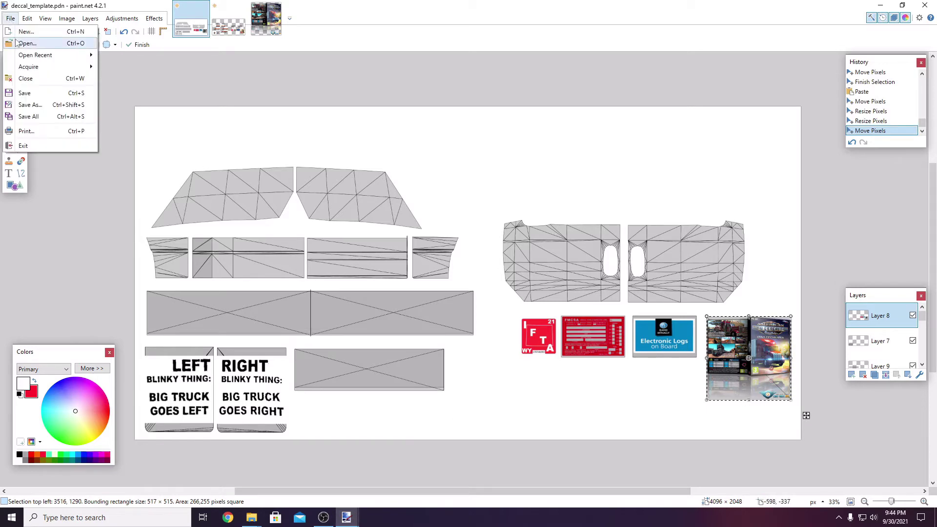
{"action": "left_click", "coordinate": [269, 18]}
{"action": "left_click", "coordinate": [279, 6]}
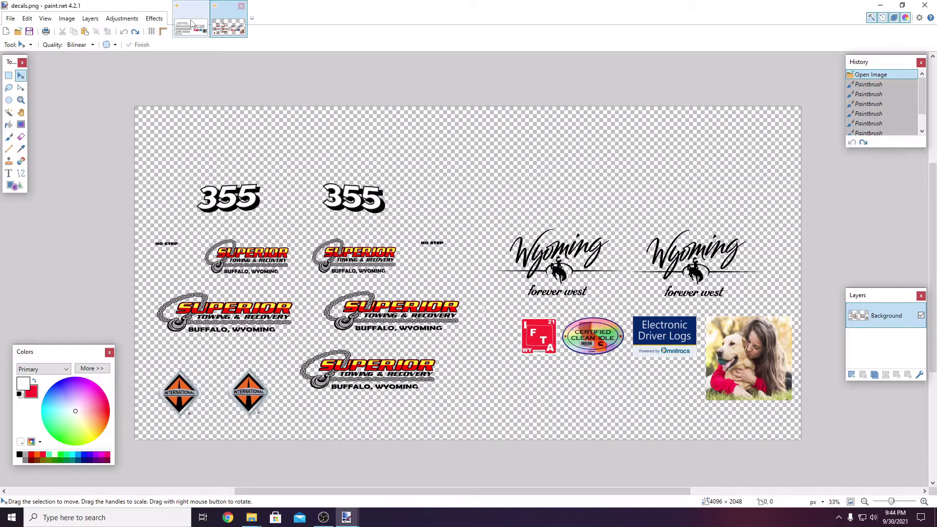
{"action": "left_click", "coordinate": [190, 24]}
- Open the clipart396725 image from the AAA_AAA_Decals folder and copy the whole Fakery logo
{"action": "left_click", "coordinate": [10, 18]}
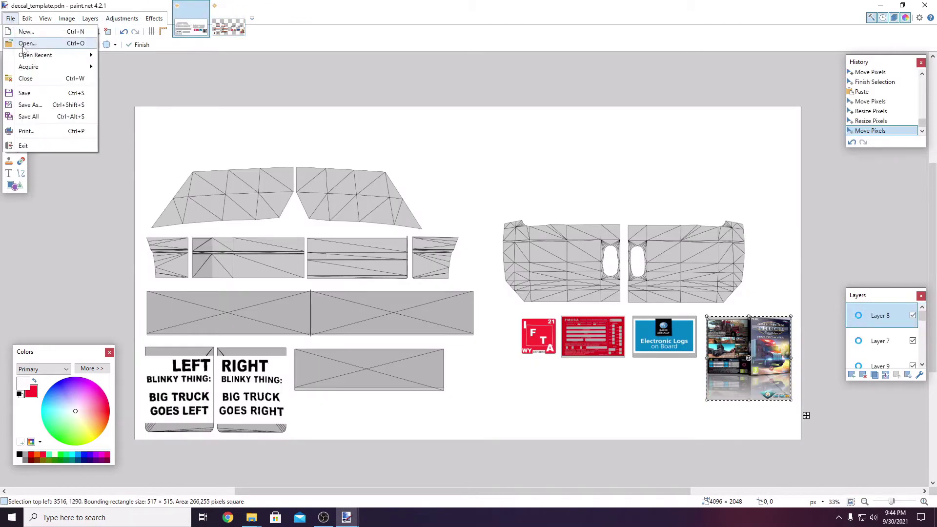
{"action": "left_click", "coordinate": [27, 44]}
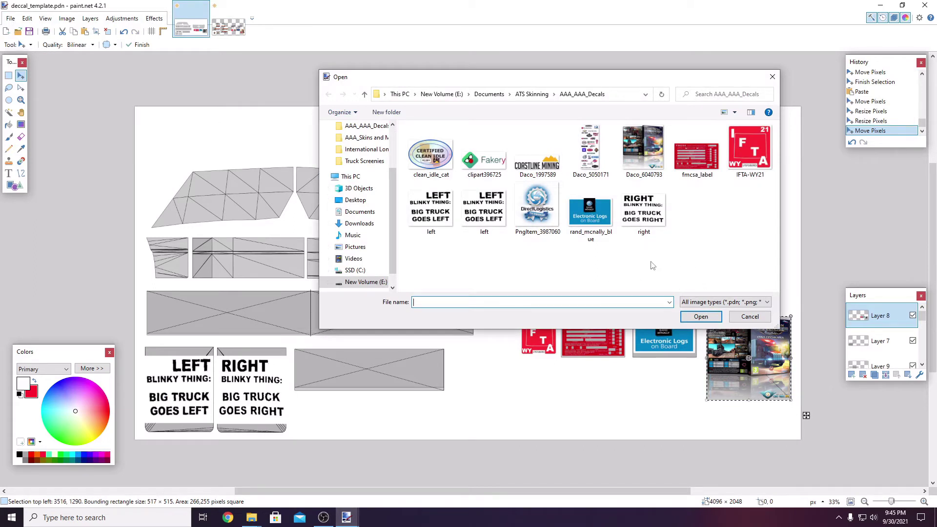
{"action": "left_click", "coordinate": [483, 157]}
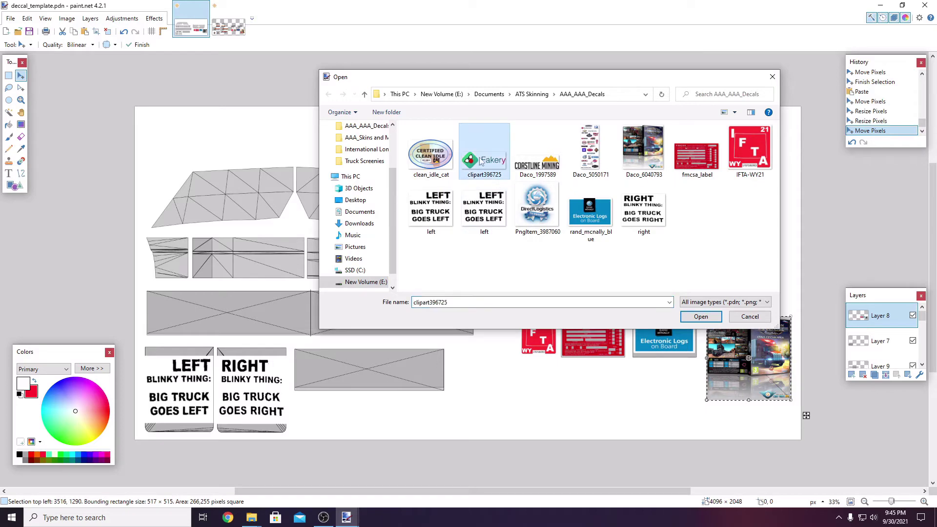
{"action": "left_click", "coordinate": [700, 317]}
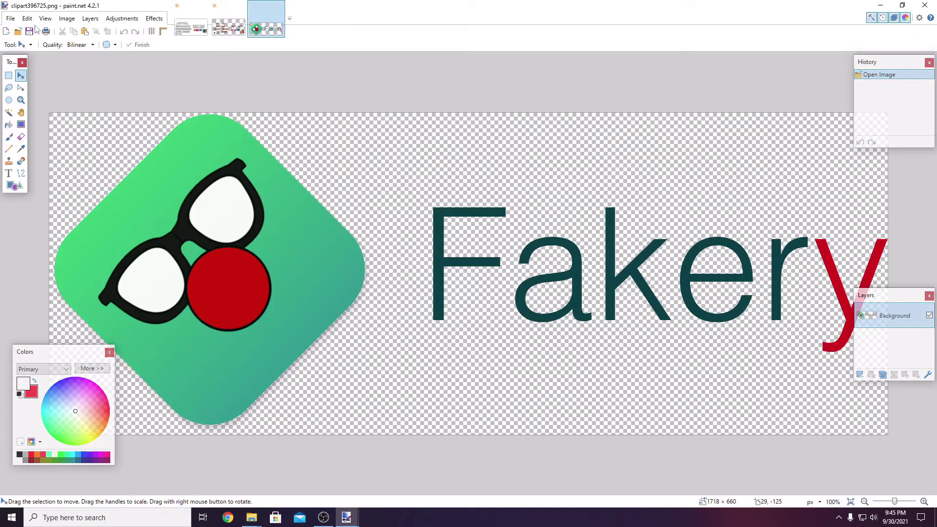
{"action": "left_click", "coordinate": [30, 23]}
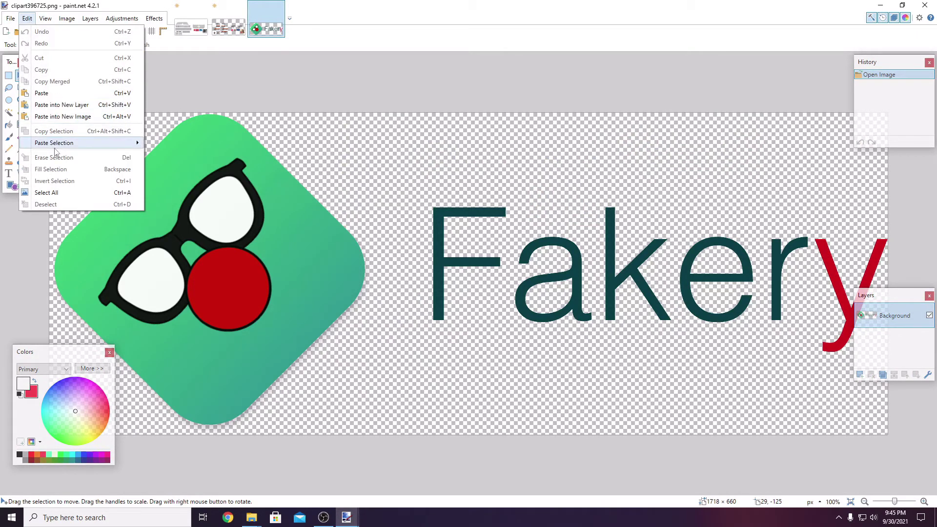
{"action": "left_click", "coordinate": [47, 192]}
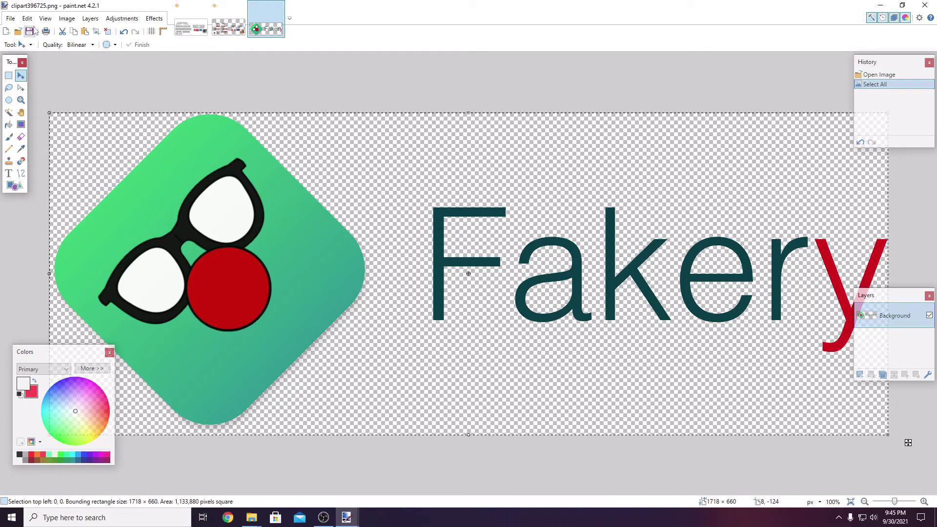
{"action": "left_click", "coordinate": [27, 18]}
{"action": "left_click", "coordinate": [41, 70]}
- Paste the Fakery logo into the decal template and fit it to about 536 × 255 px on the left of the two pieces with oval cutouts
{"action": "left_click", "coordinate": [187, 30]}
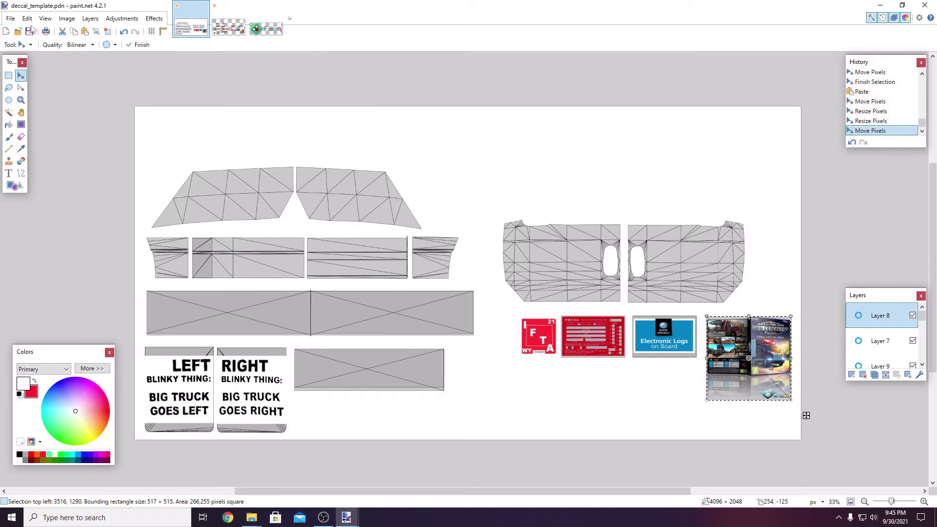
{"action": "left_click", "coordinate": [27, 19]}
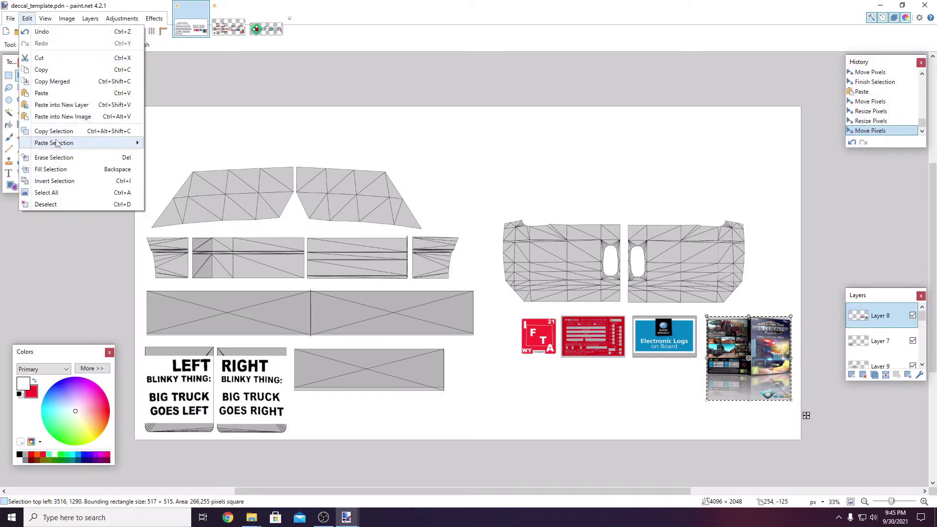
{"action": "mouse_move", "coordinate": [57, 144]}
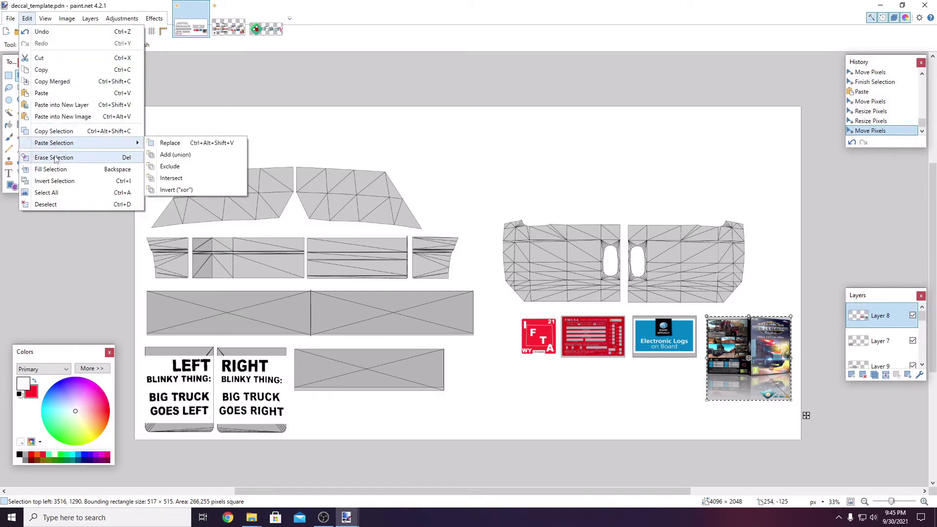
{"action": "left_click", "coordinate": [42, 93]}
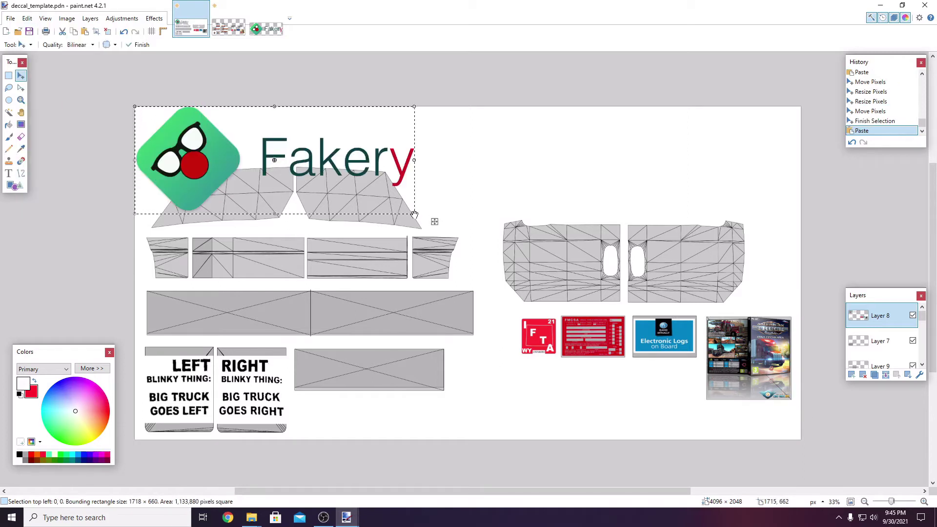
{"action": "left_click_drag", "start_coordinate": [414, 215], "coordinate": [618, 293]}
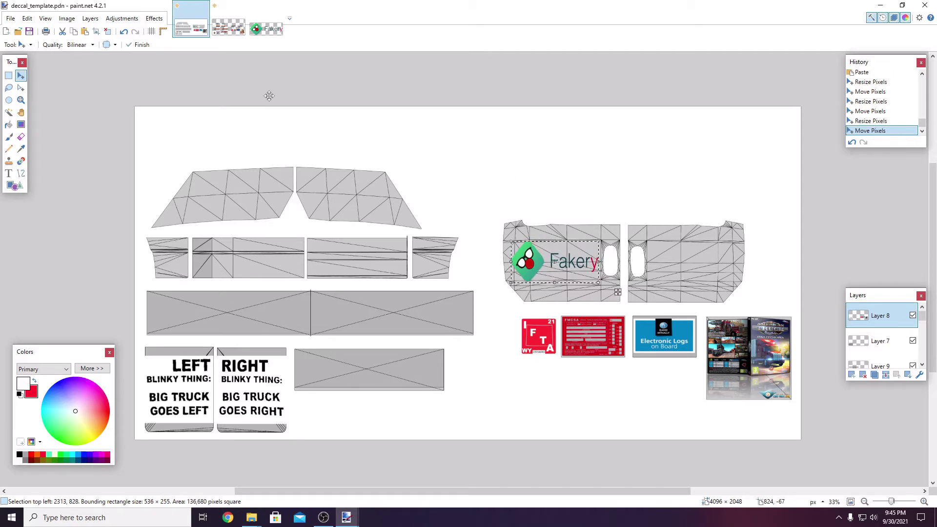
- Paste a second Fakery logo, shrink it to match the first and place it on the right piece with the oval cutout
{"action": "left_click", "coordinate": [27, 18]}
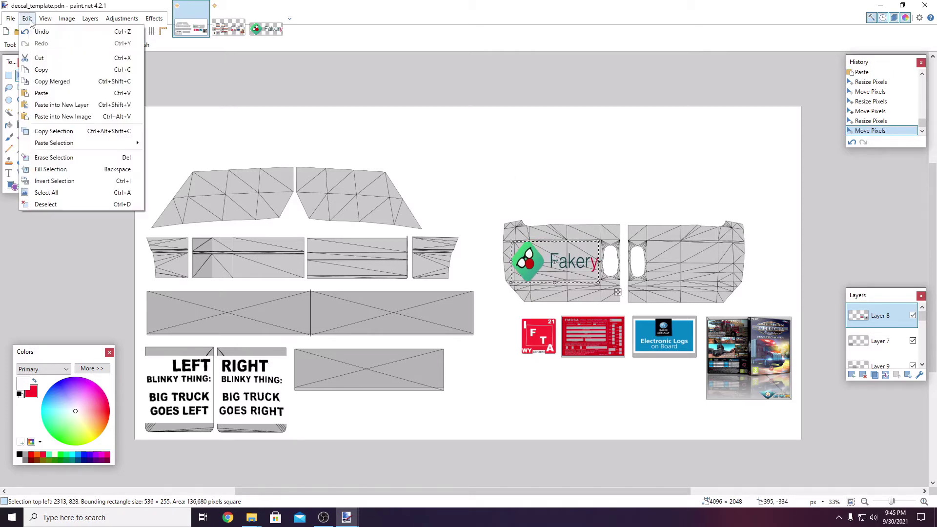
{"action": "left_click", "coordinate": [39, 93]}
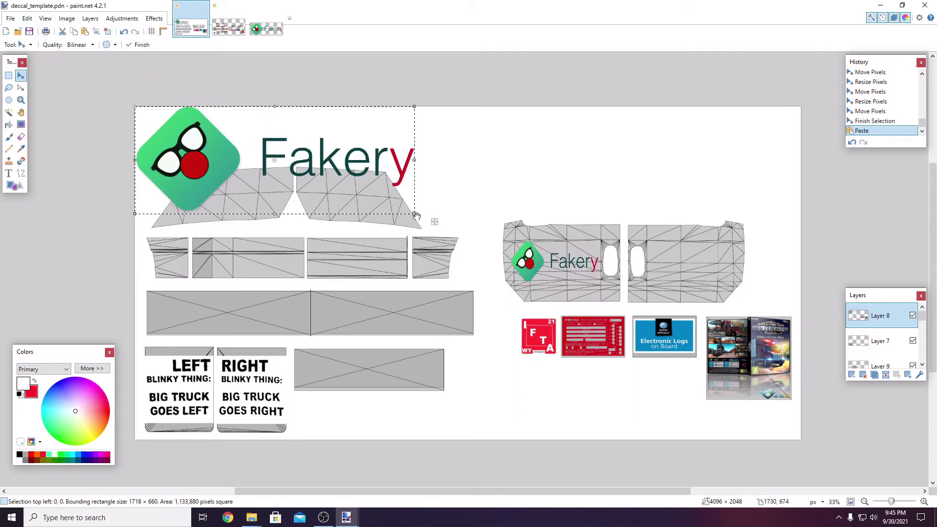
{"action": "left_click_drag", "start_coordinate": [413, 214], "coordinate": [760, 286]}
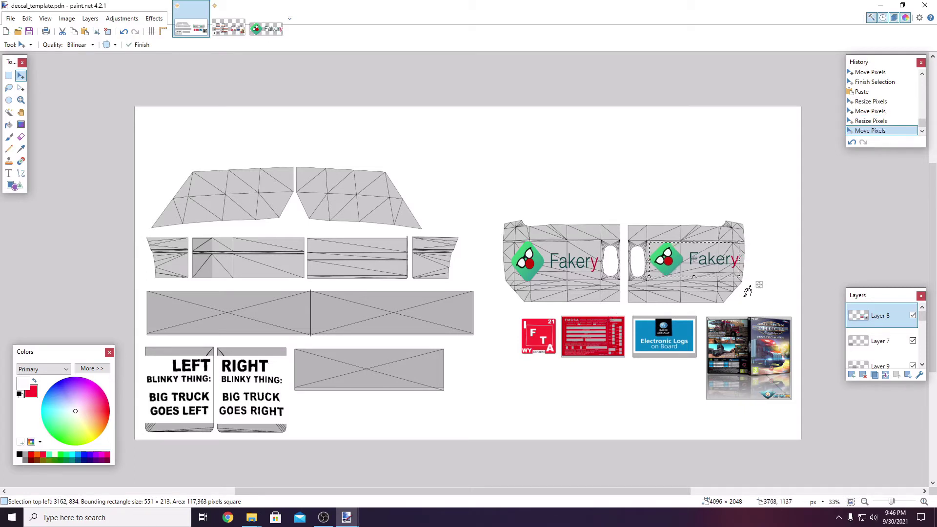
{"action": "mouse_move", "coordinate": [758, 285]}
{"action": "left_mouse_down"}
{"action": "mouse_move", "coordinate": [740, 282]}
{"action": "mouse_move", "coordinate": [758, 292]}
{"action": "left_mouse_up"}
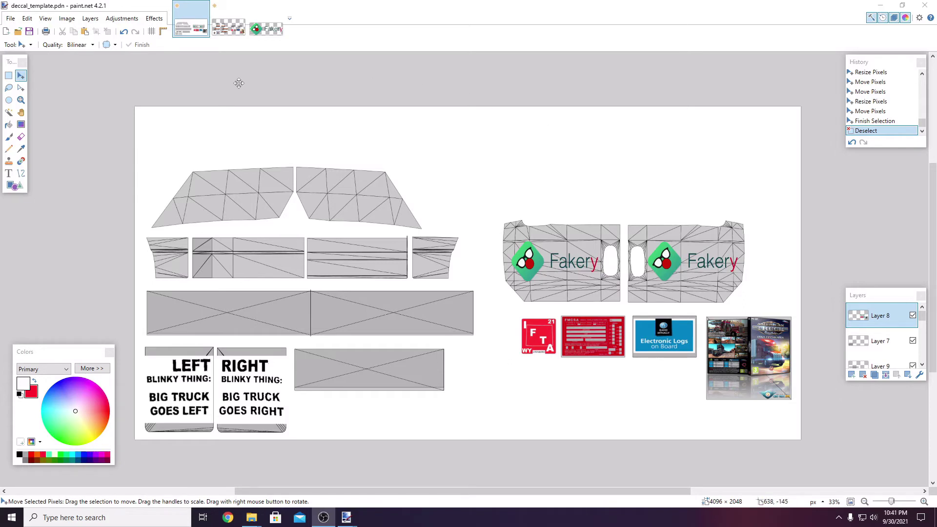
{"action": "left_click", "coordinate": [10, 18]}
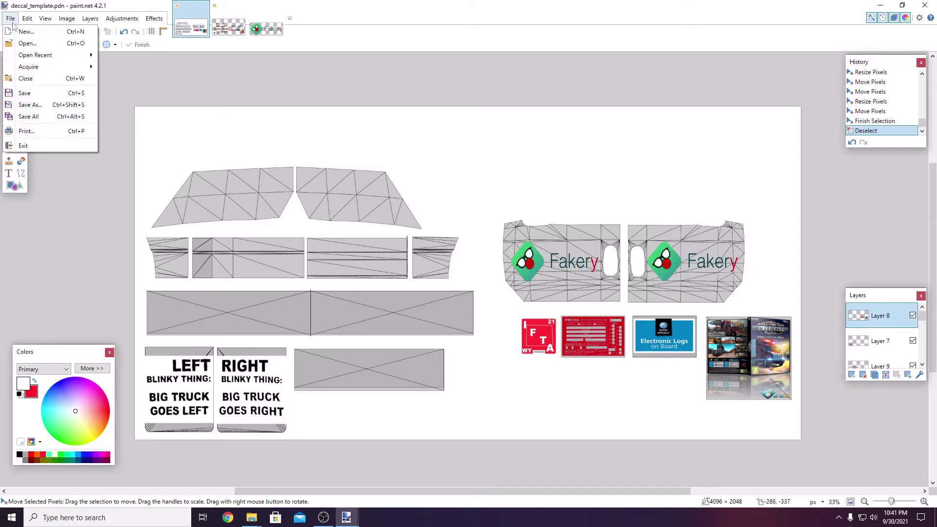
{"action": "left_click", "coordinate": [24, 43]}
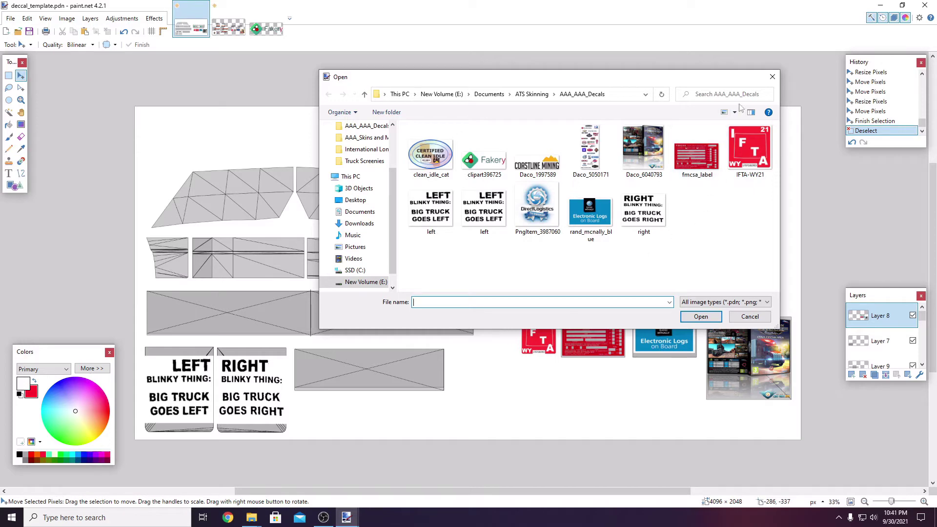
{"action": "left_click", "coordinate": [772, 78]}
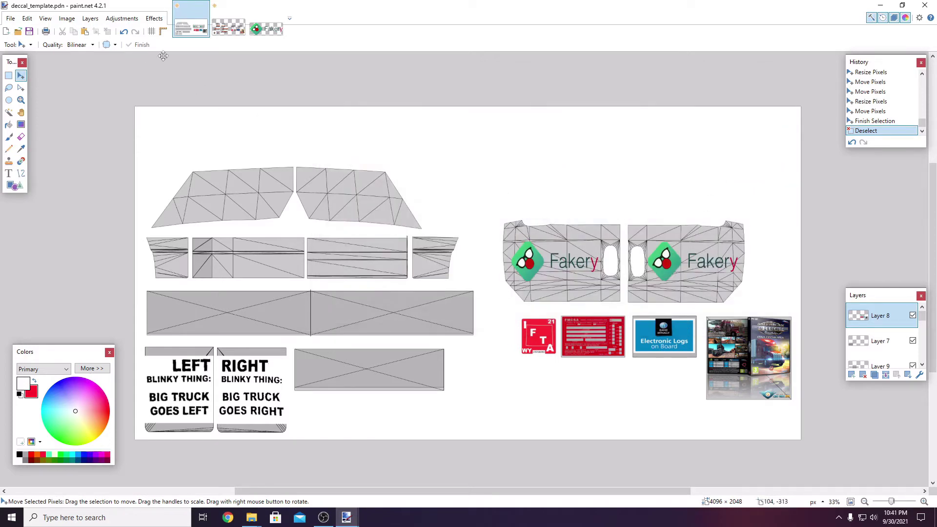
{"action": "left_click", "coordinate": [227, 32]}
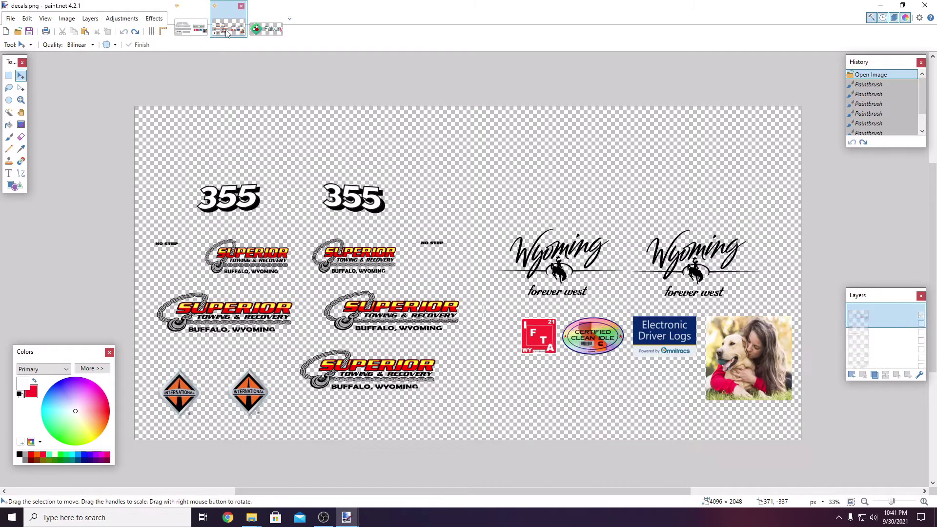
{"action": "left_click", "coordinate": [194, 33]}
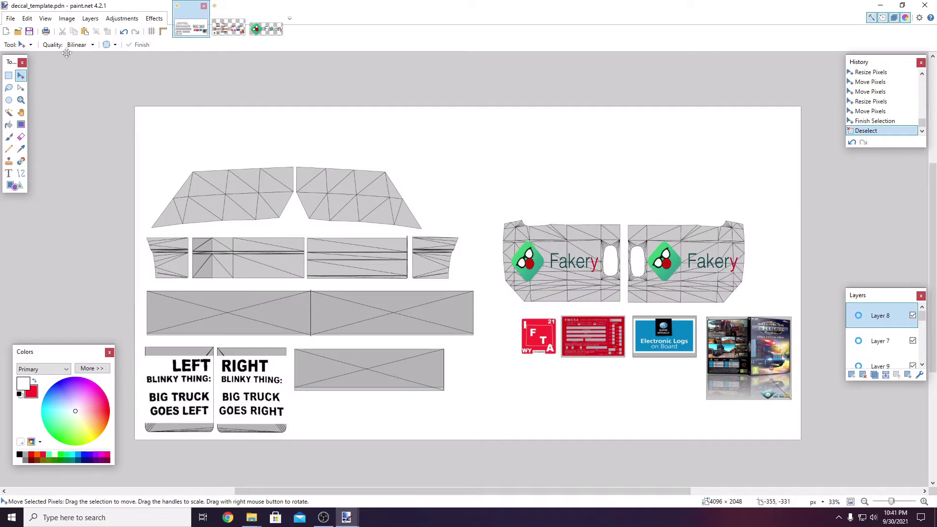
- Paste Fakery logos onto the two upper trapezoid pieces, about 392 × 177 px on the left one and 407 × 180 px on the right
{"action": "left_click", "coordinate": [28, 18]}
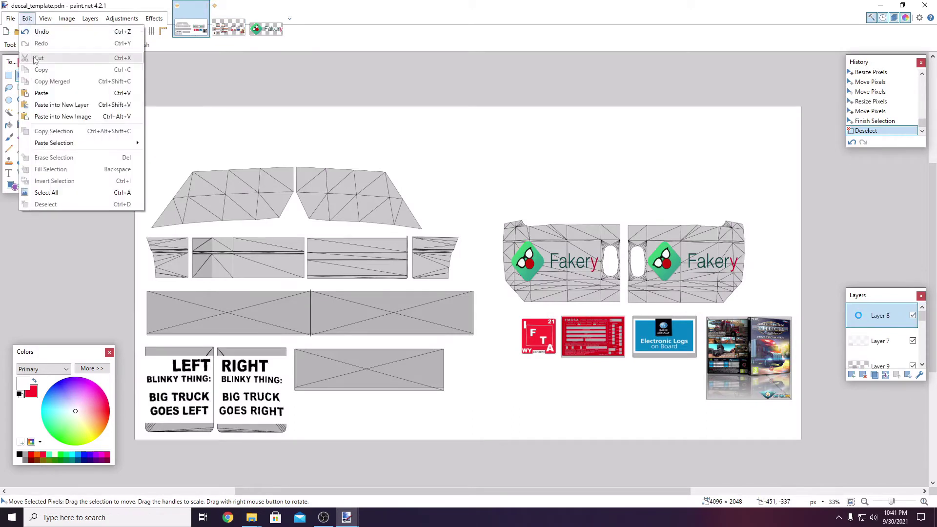
{"action": "left_click", "coordinate": [39, 94]}
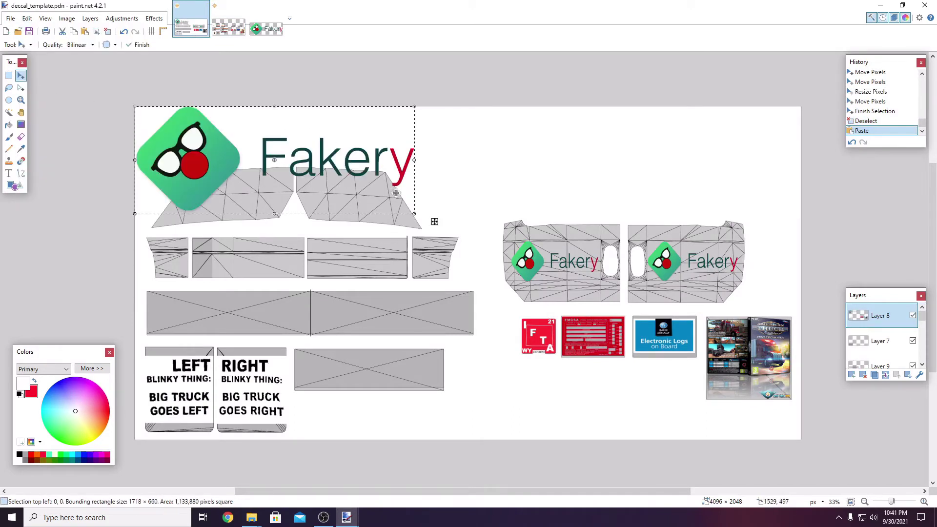
{"action": "left_click_drag", "start_coordinate": [415, 214], "coordinate": [279, 216]}
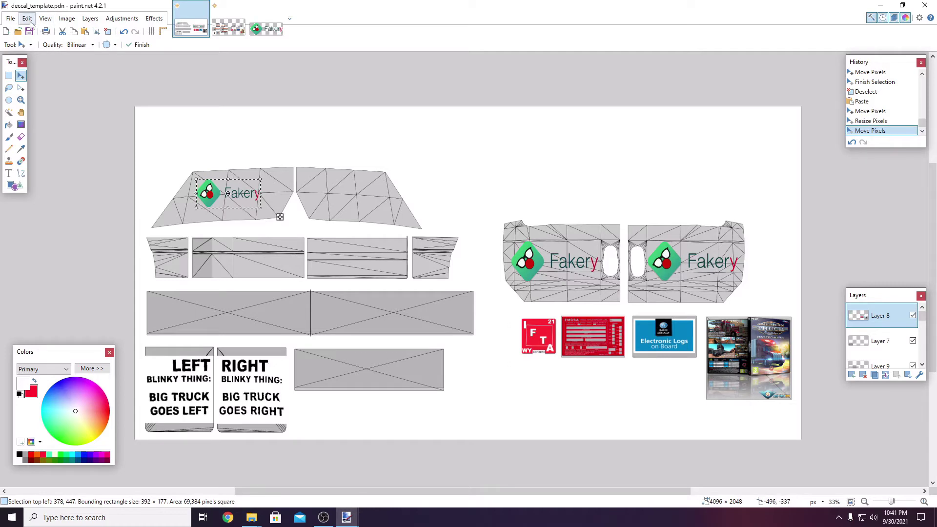
{"action": "left_click", "coordinate": [27, 18]}
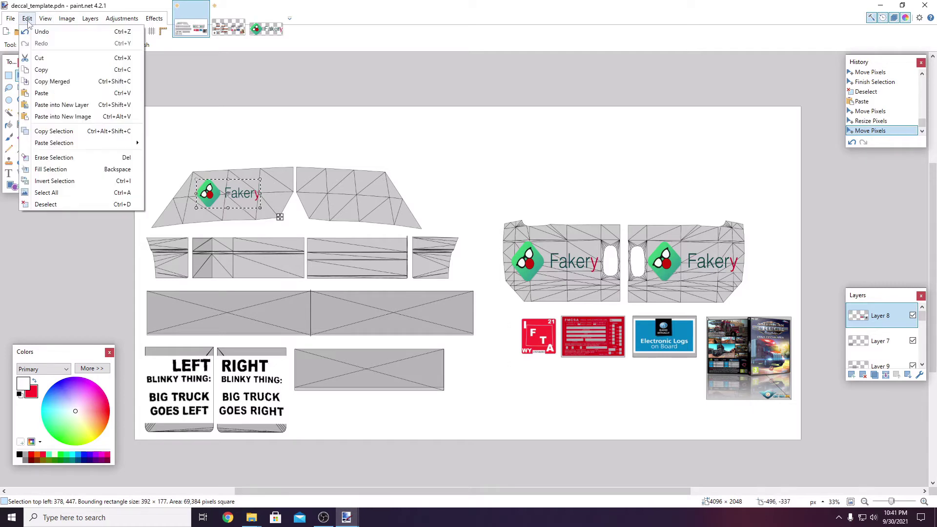
{"action": "left_click", "coordinate": [39, 92]}
{"action": "mouse_move", "coordinate": [414, 214]}
{"action": "left_mouse_down"}
{"action": "mouse_move", "coordinate": [202, 137]}
{"action": "mouse_move", "coordinate": [409, 215]}
{"action": "left_mouse_up"}
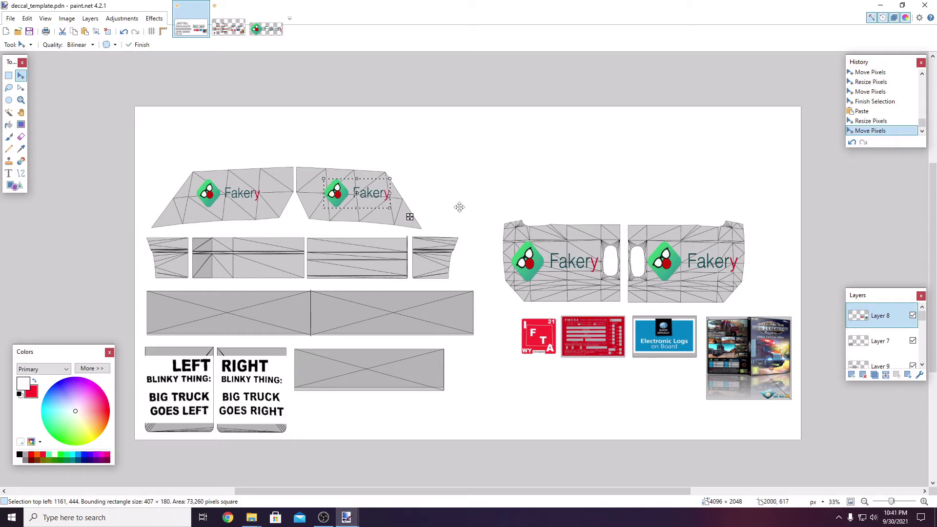
- Paste another Fakery logo and fit it to about 587 × 195 px inside the rectangular piece beside the turn signs
{"action": "left_click", "coordinate": [28, 22]}
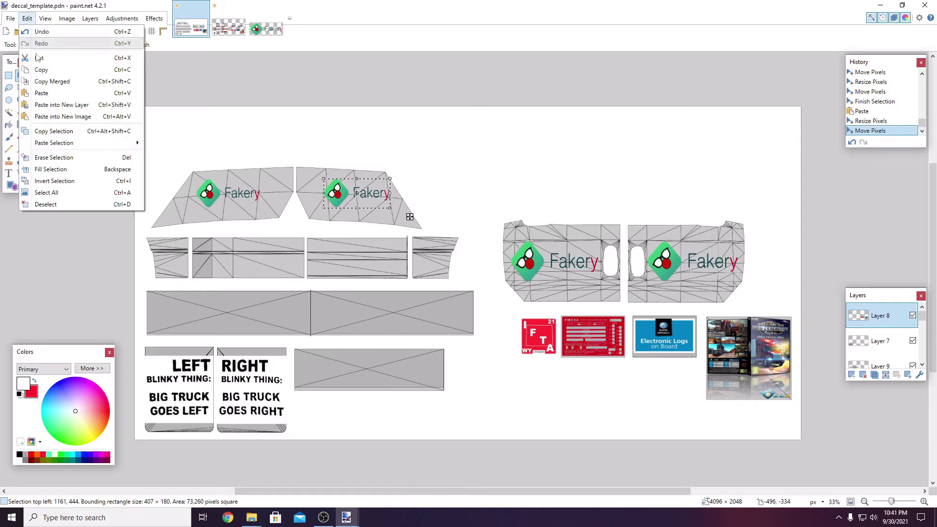
{"action": "left_click", "coordinate": [41, 74]}
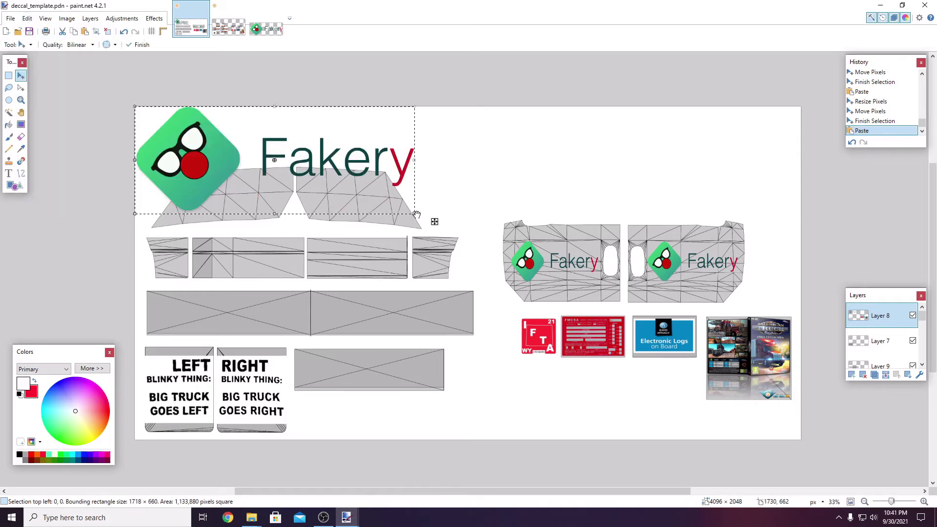
{"action": "left_click_drag", "start_coordinate": [416, 215], "coordinate": [415, 387]}
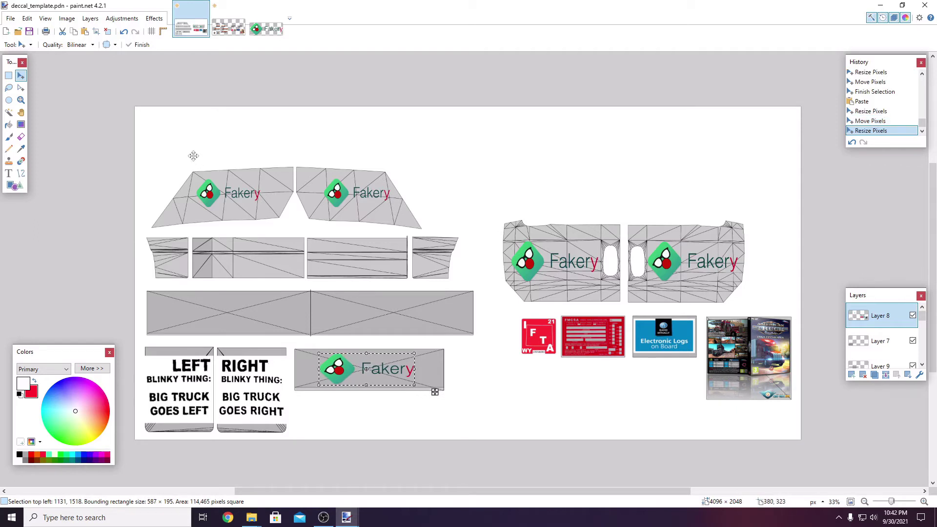
- Paste a Fakery logo scaled to about 509 × 219 px onto the left half of the long double strip
{"action": "left_click", "coordinate": [27, 18]}
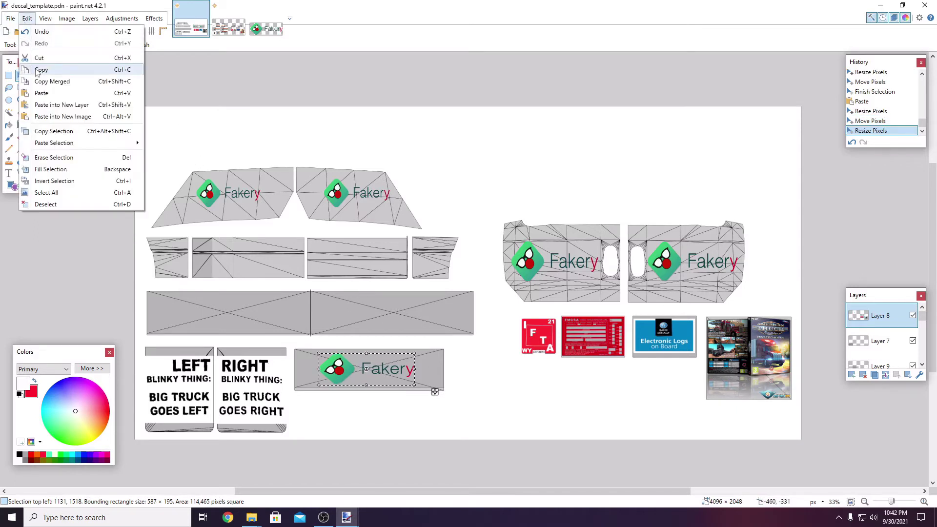
{"action": "left_click", "coordinate": [39, 93]}
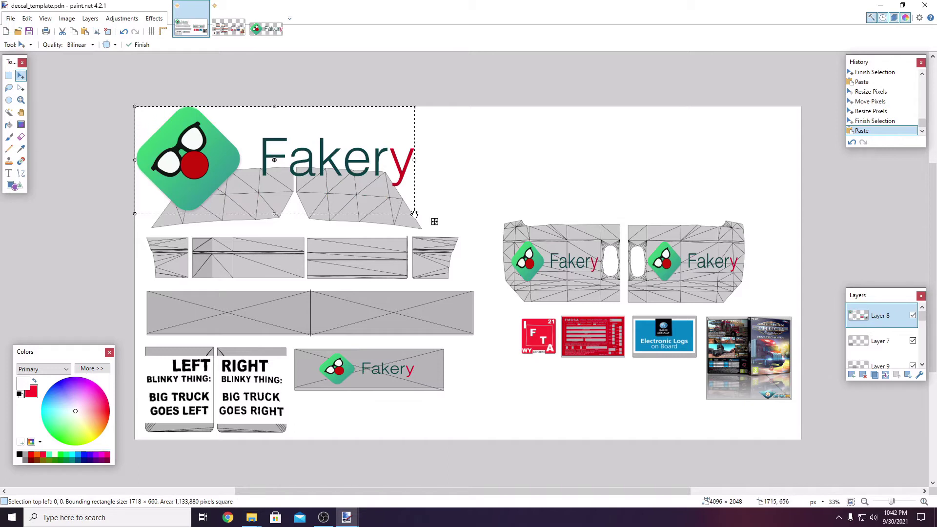
{"action": "left_click_drag", "start_coordinate": [431, 220], "coordinate": [281, 340]}
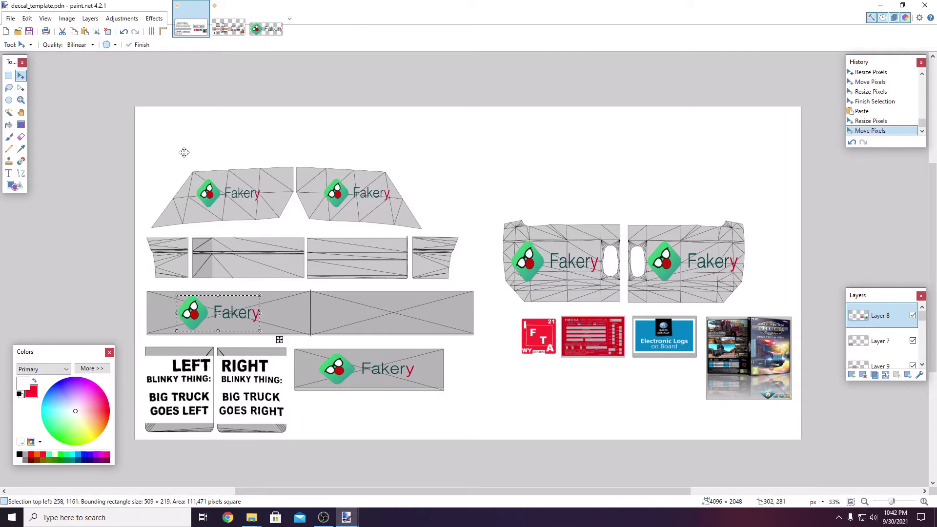
- Paste a Fakery logo at about 473 × 177 px onto the left wide piece of the row below the trapezoids, and deselect it
{"action": "left_click", "coordinate": [27, 20]}
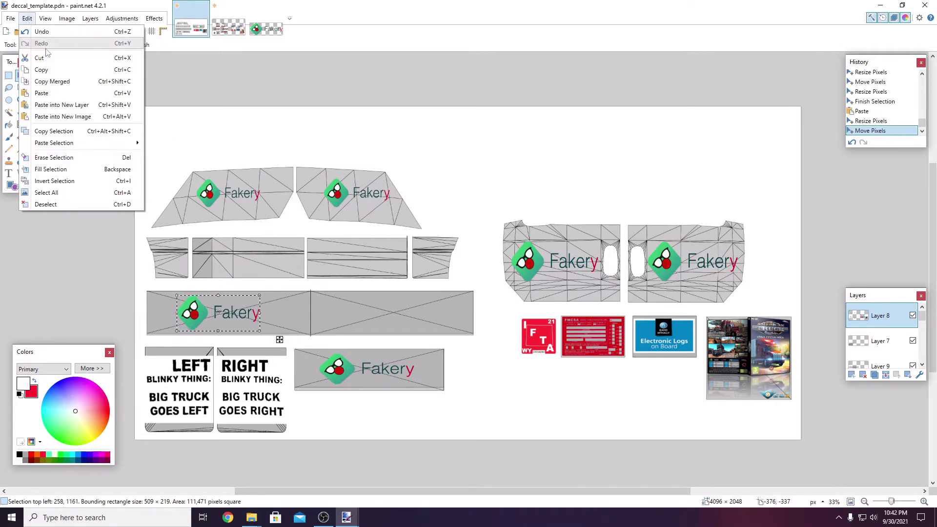
{"action": "left_click", "coordinate": [42, 93]}
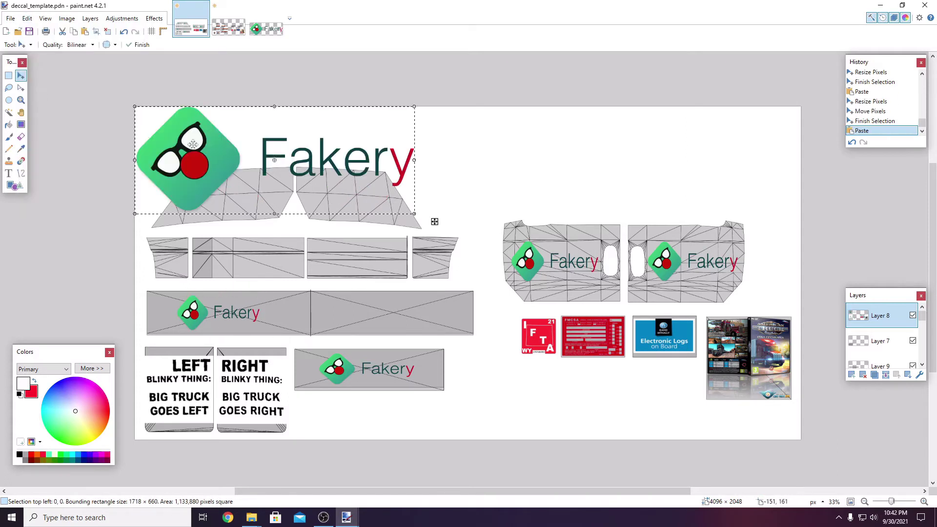
{"action": "left_click_drag", "start_coordinate": [414, 213], "coordinate": [303, 281]}
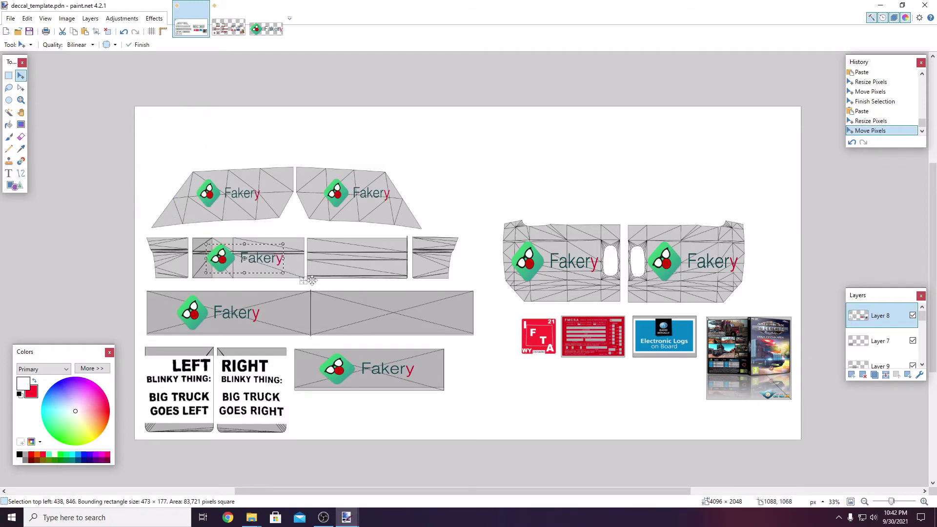
{"action": "left_click", "coordinate": [26, 18]}
{"action": "left_click", "coordinate": [54, 204]}
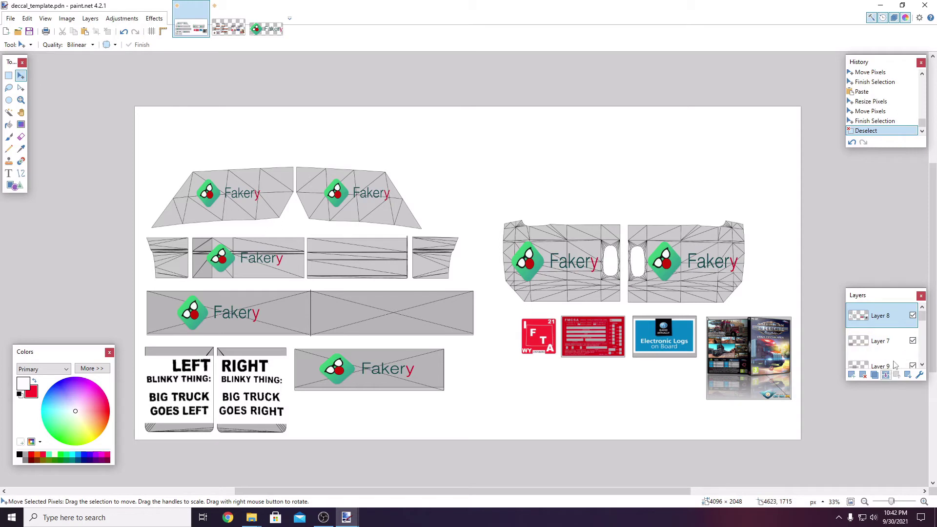
- Hide the template wireframe layers Layer 7, the upper Layer 9, Layer 2, Layer 4, Layer 5 and Layer 6
{"action": "left_click", "coordinate": [913, 341]}
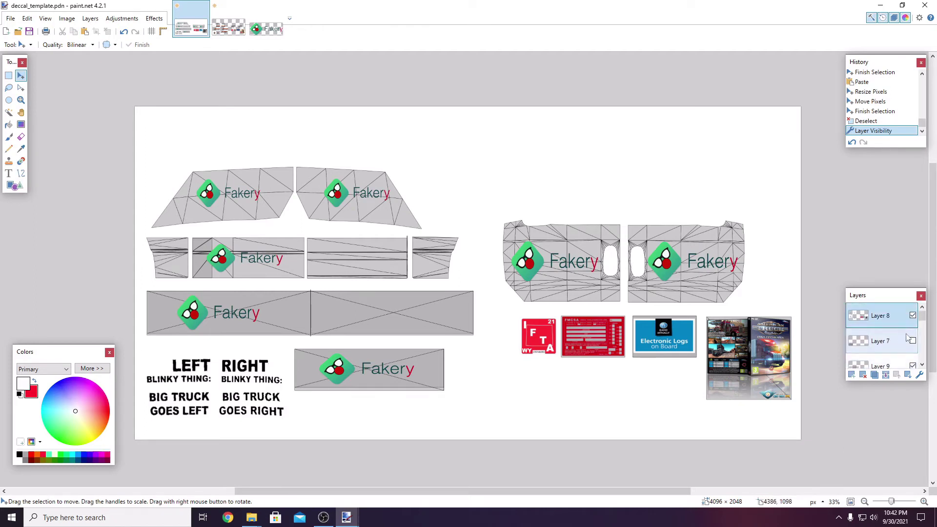
{"action": "left_click", "coordinate": [922, 365]}
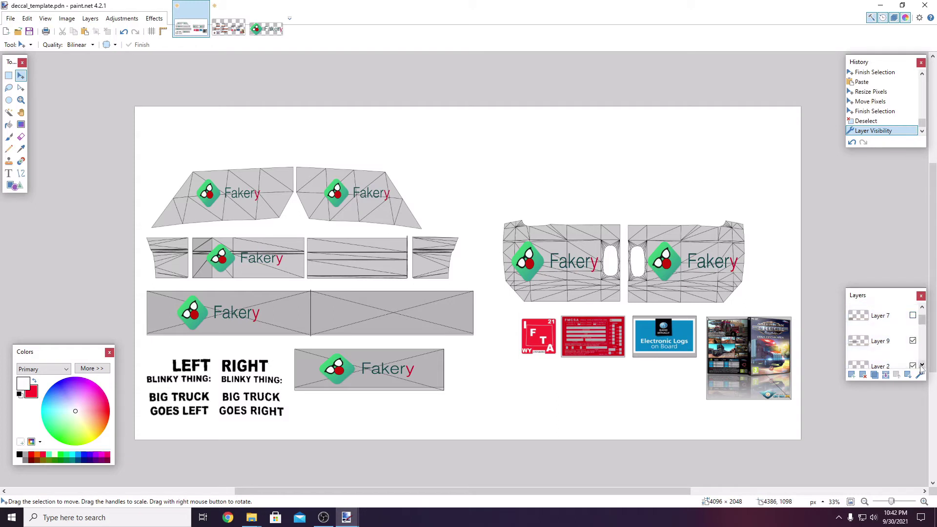
{"action": "left_click", "coordinate": [912, 341]}
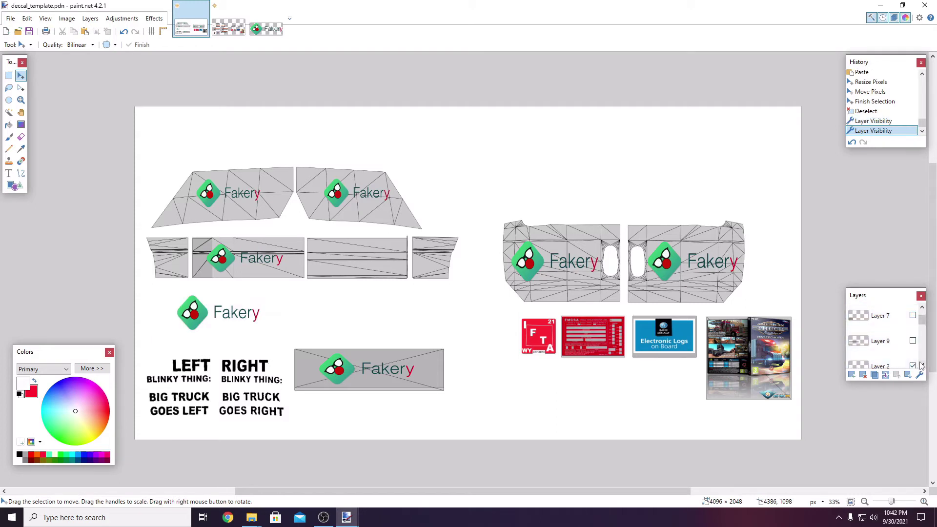
{"action": "left_click", "coordinate": [922, 365]}
{"action": "left_click", "coordinate": [913, 340]}
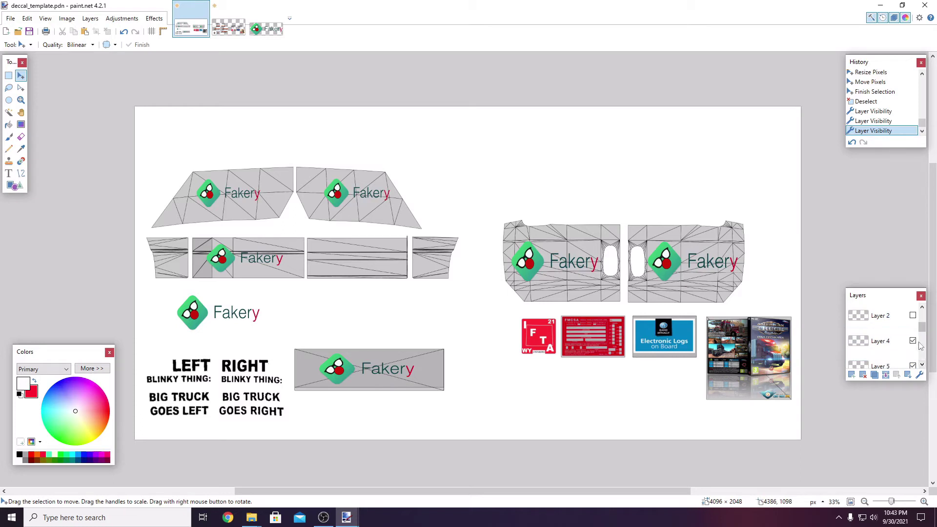
{"action": "left_click", "coordinate": [913, 341]}
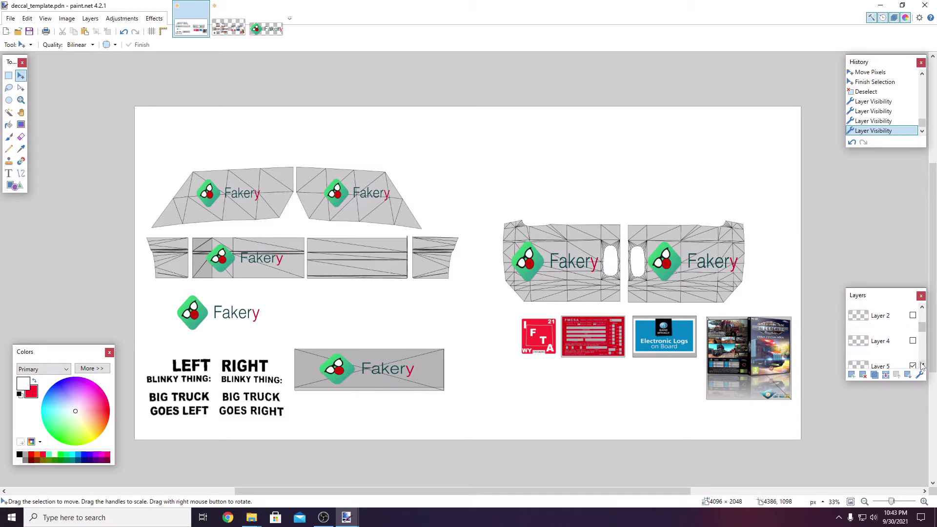
{"action": "left_click", "coordinate": [913, 341]}
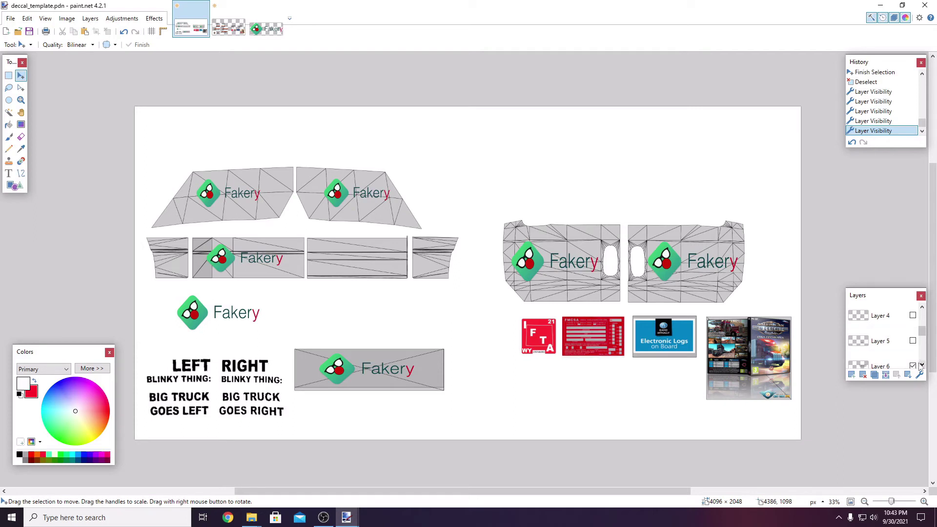
{"action": "left_click", "coordinate": [914, 342]}
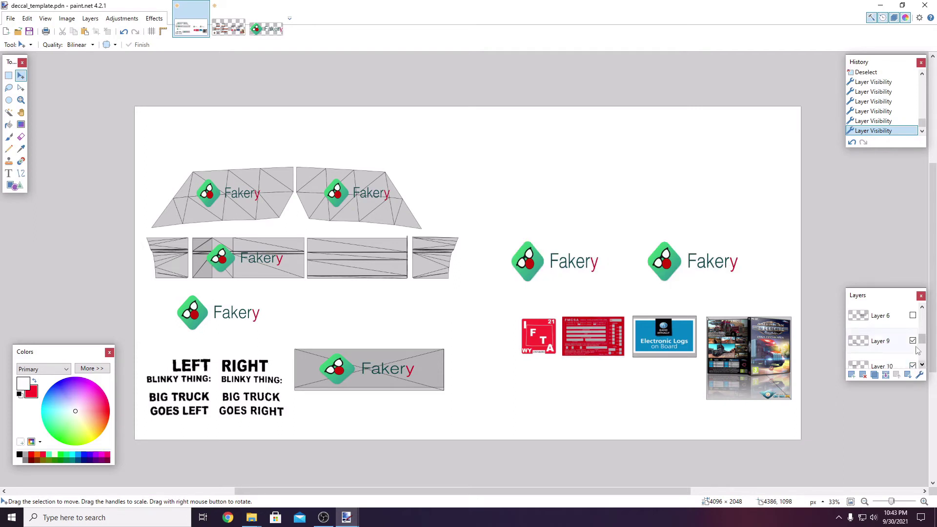
- Hide the remaining template layers, the lower Layer 9 and Layers 10 to 13, plus the white background Layer 3
{"action": "left_click", "coordinate": [913, 342]}
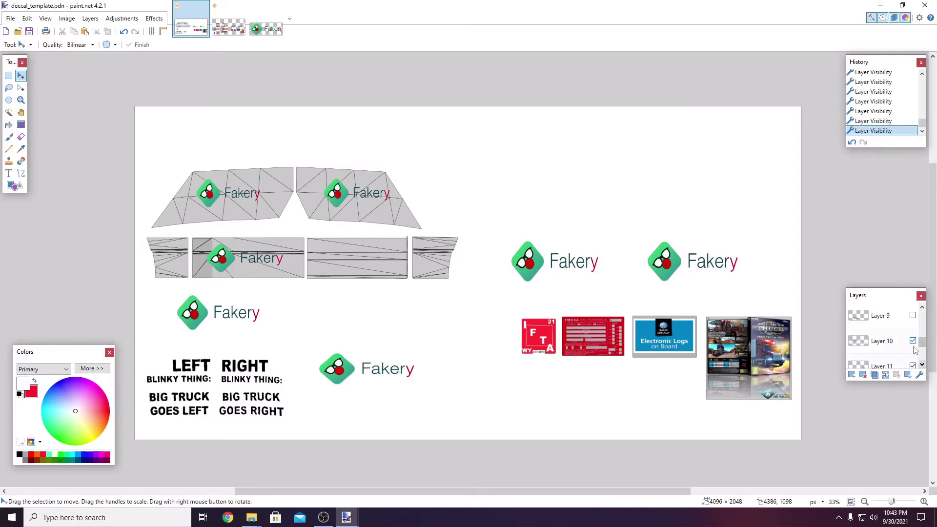
{"action": "left_click", "coordinate": [913, 341]}
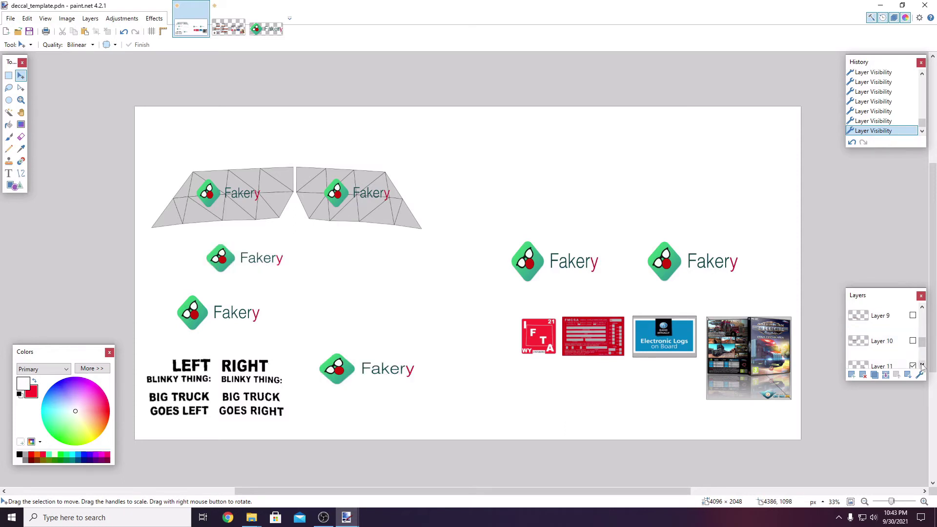
{"action": "left_click", "coordinate": [922, 366]}
{"action": "left_click", "coordinate": [913, 341]}
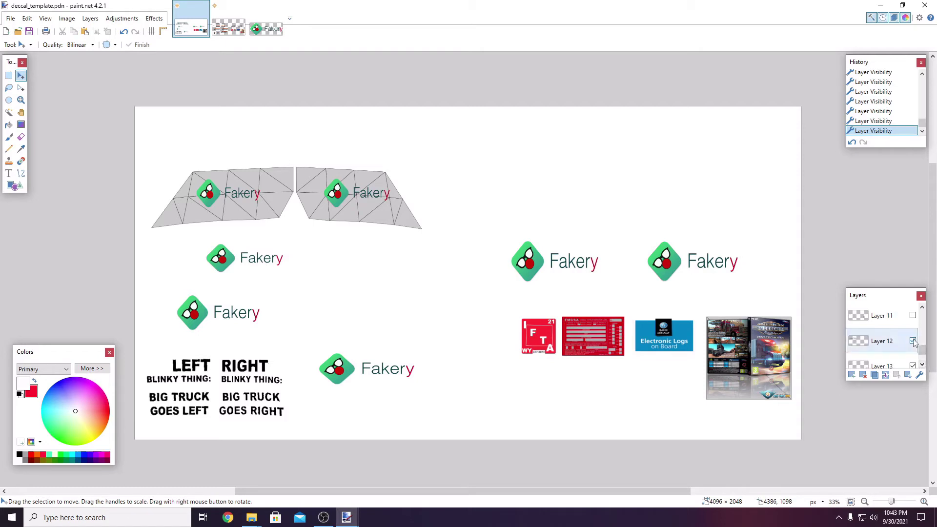
{"action": "left_click", "coordinate": [913, 341]}
{"action": "left_click", "coordinate": [922, 365]}
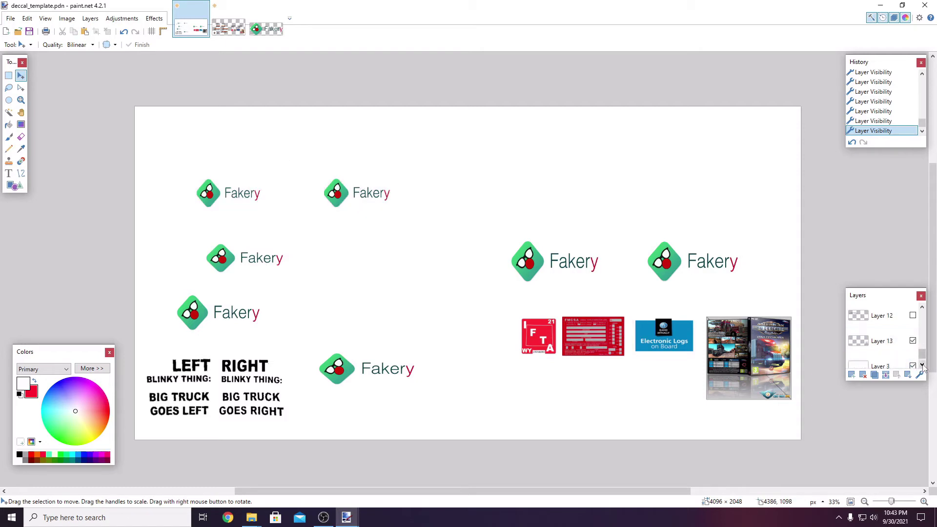
{"action": "left_click", "coordinate": [913, 342]}
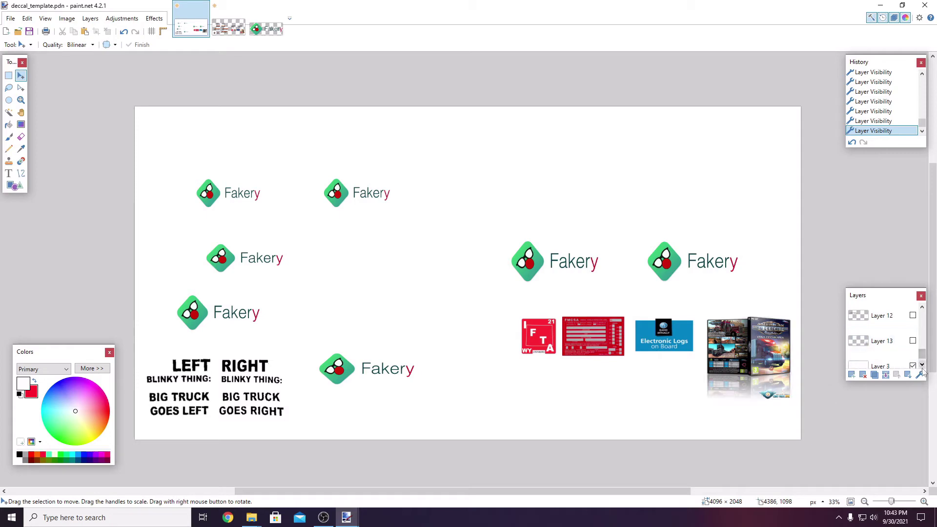
{"action": "left_click", "coordinate": [922, 365]}
{"action": "left_click", "coordinate": [913, 356]}
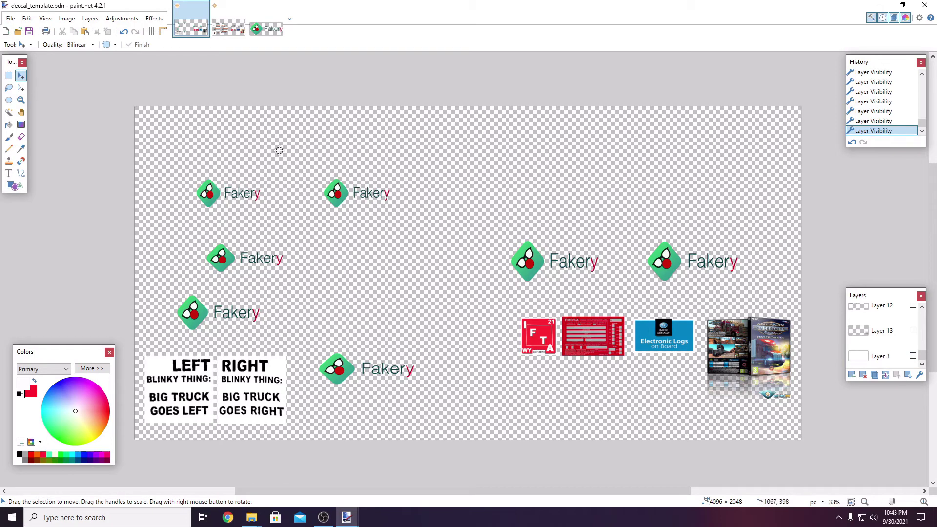
- Save the layered image as a new paint.net file named deccal_template_fakery
{"action": "left_click", "coordinate": [10, 18]}
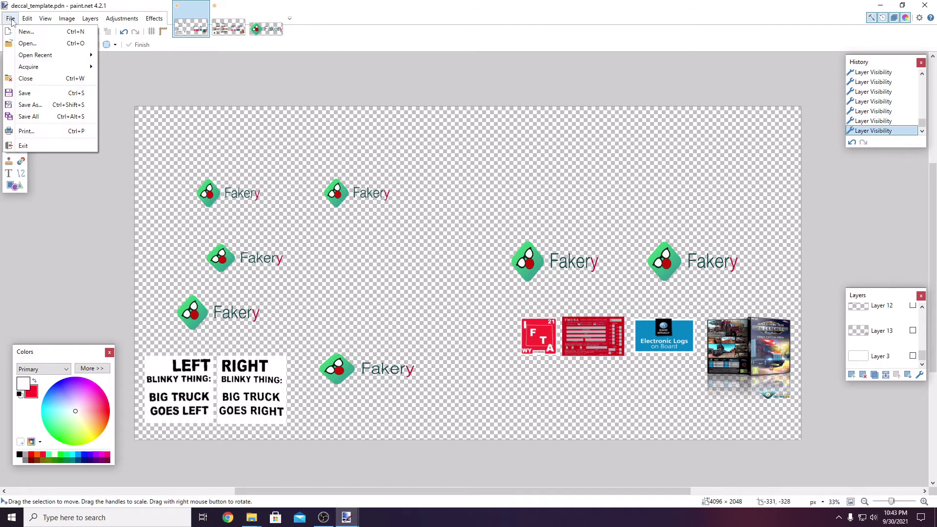
{"action": "left_click", "coordinate": [26, 105]}
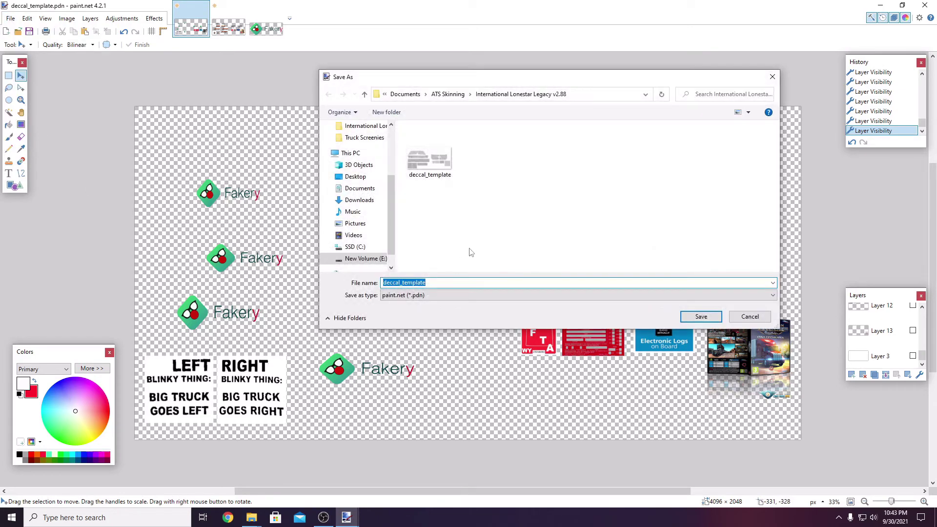
{"action": "left_click", "coordinate": [449, 284]}
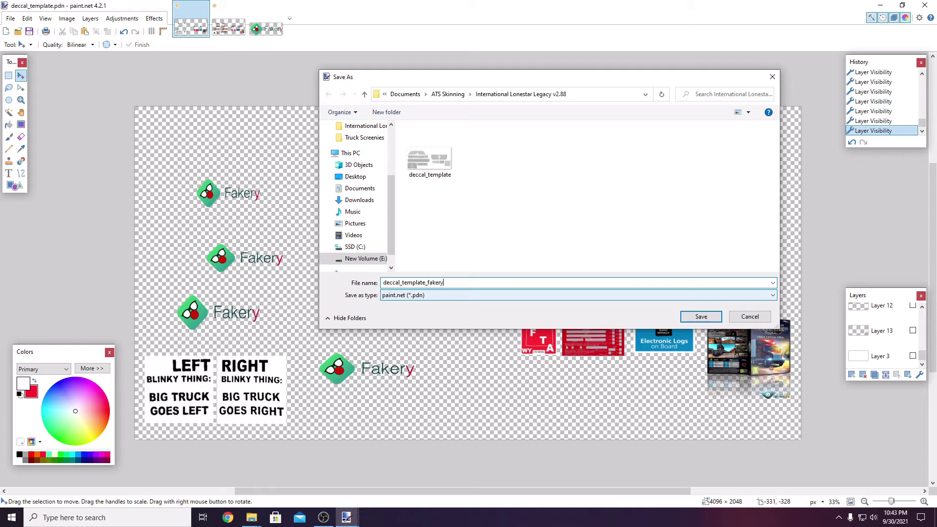
{"action": "left_click", "coordinate": [701, 317]}
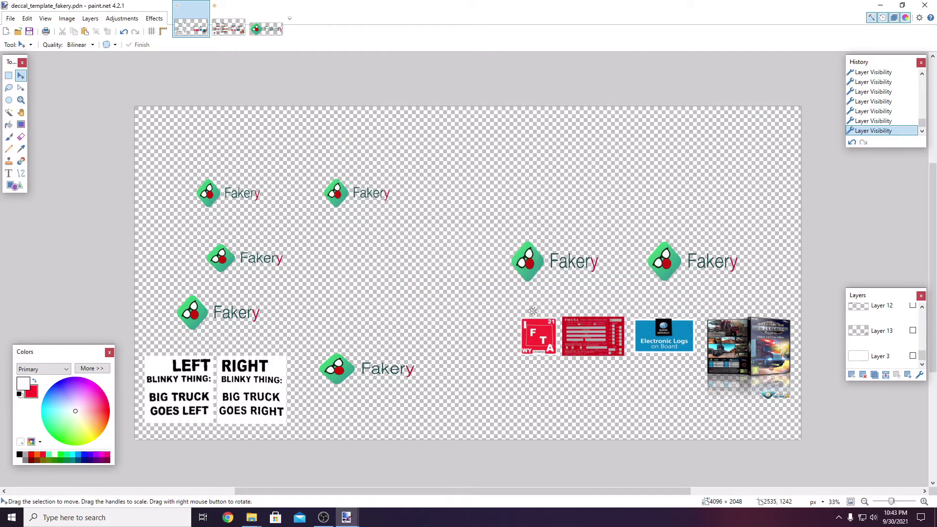
- Start saving a copy in DirectDraw Surface (DDS) format, reusing the existing file name decal_rck
{"action": "left_click", "coordinate": [9, 20]}
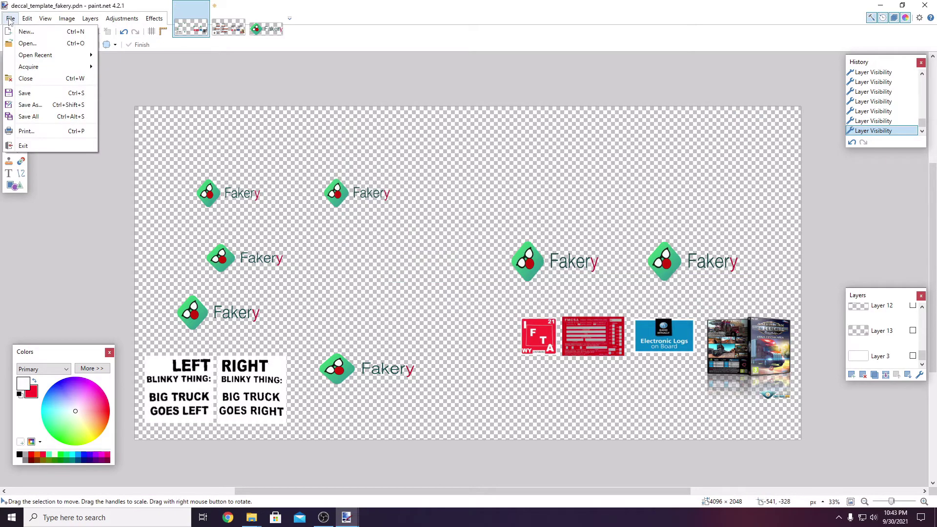
{"action": "left_click", "coordinate": [44, 110]}
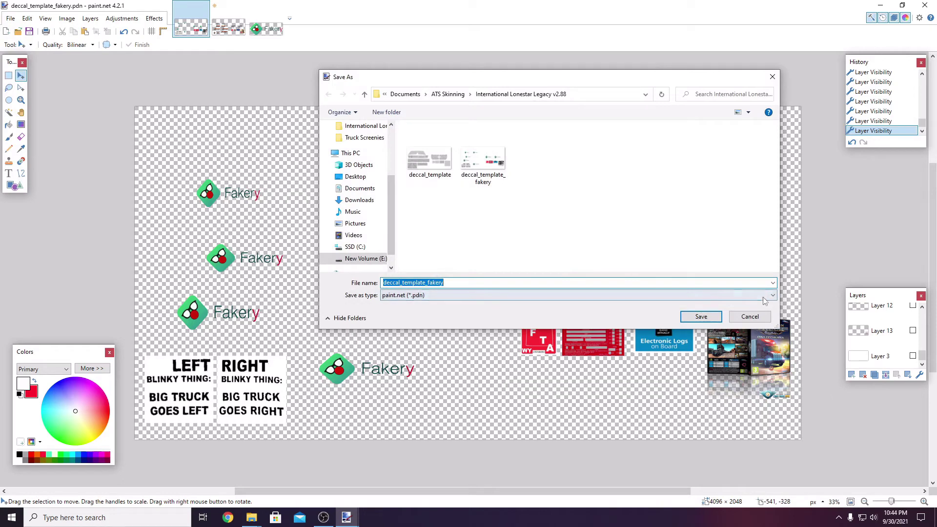
{"action": "left_click", "coordinate": [764, 297]}
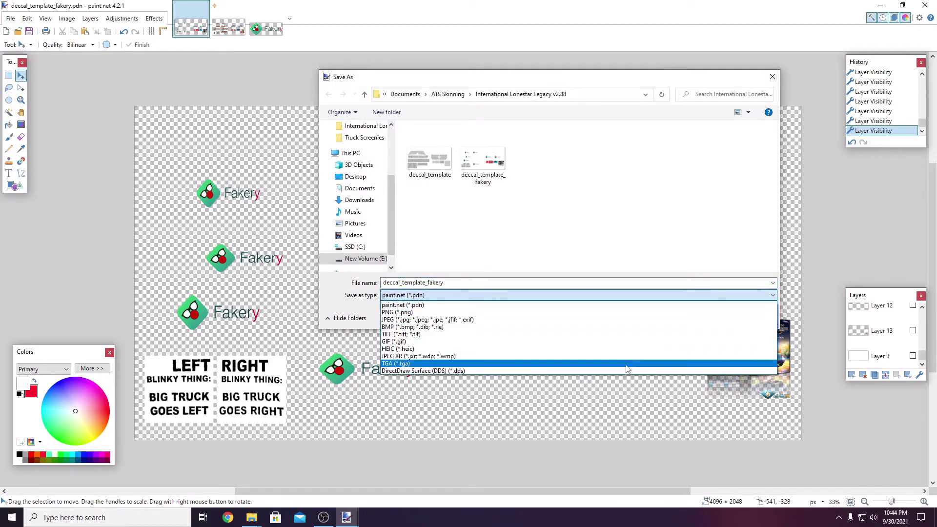
{"action": "left_click", "coordinate": [626, 372]}
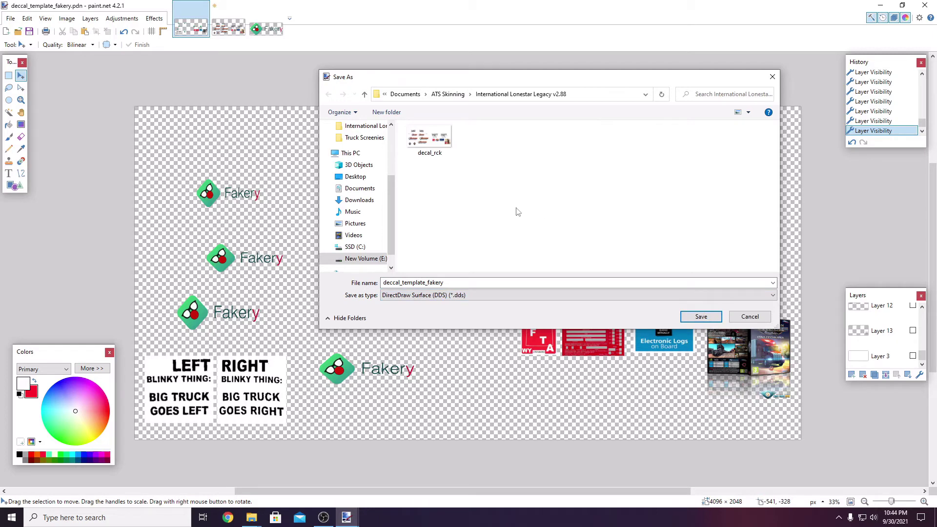
{"action": "left_click", "coordinate": [440, 155]}
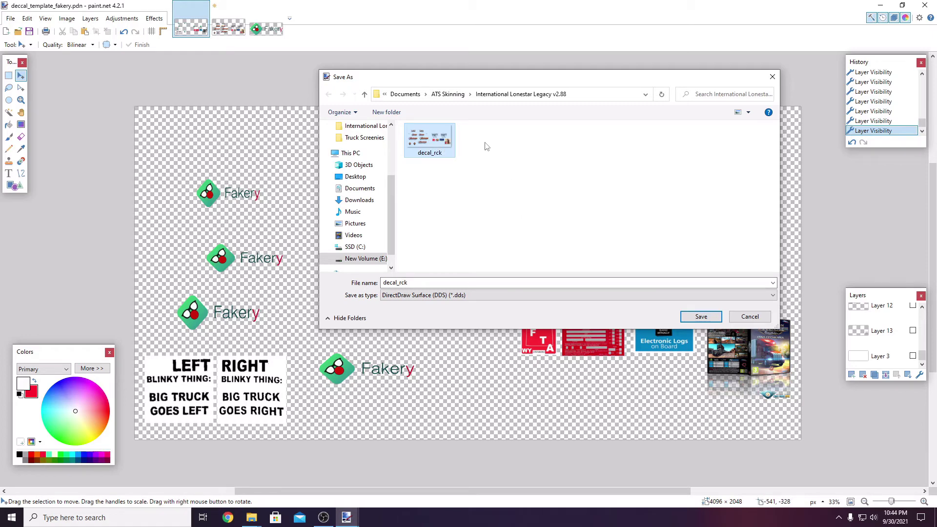
- Save decal_rck.dds into the AAA_AAA_Decals folder under ATS Skinning with the DXT1 settings, flattening the image
{"action": "left_click", "coordinate": [453, 98]}
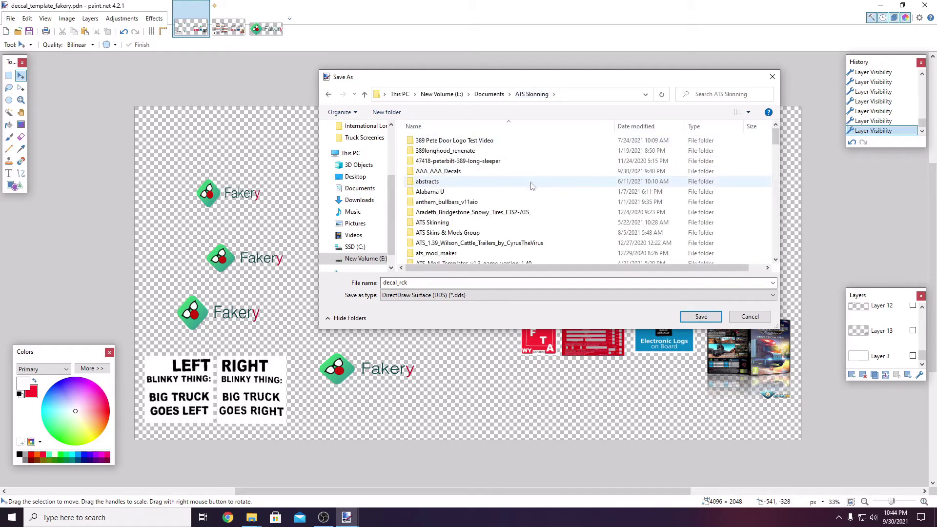
{"action": "double_click", "coordinate": [507, 172]}
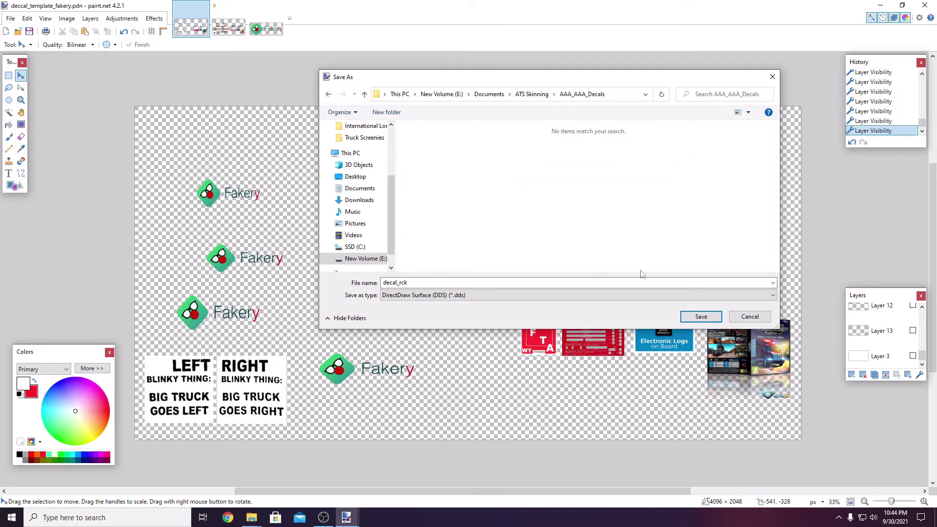
{"action": "left_click", "coordinate": [700, 317]}
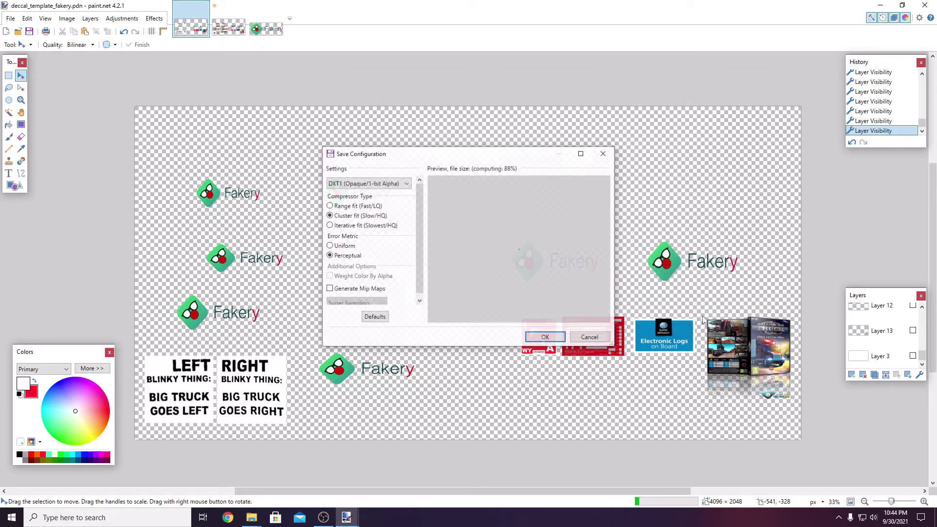
{"action": "left_click", "coordinate": [545, 338]}
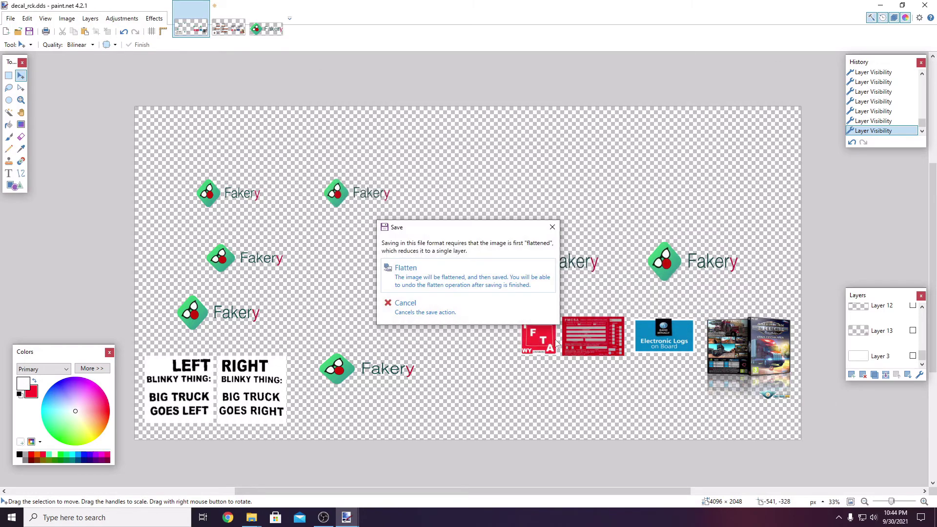
{"action": "left_click", "coordinate": [434, 281]}
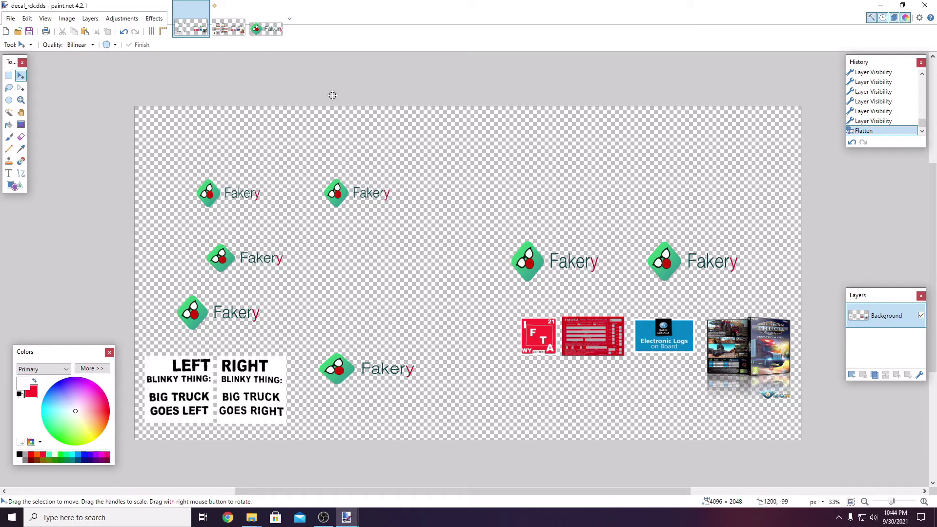
- Close paint.net and discard the unsaved changes to decals.png
{"action": "left_click", "coordinate": [925, 6]}
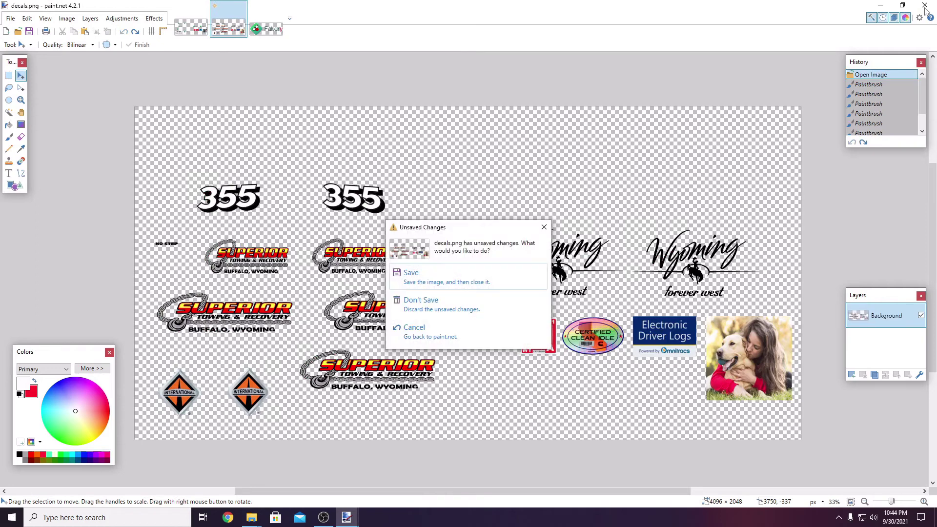
{"action": "left_click", "coordinate": [484, 301]}
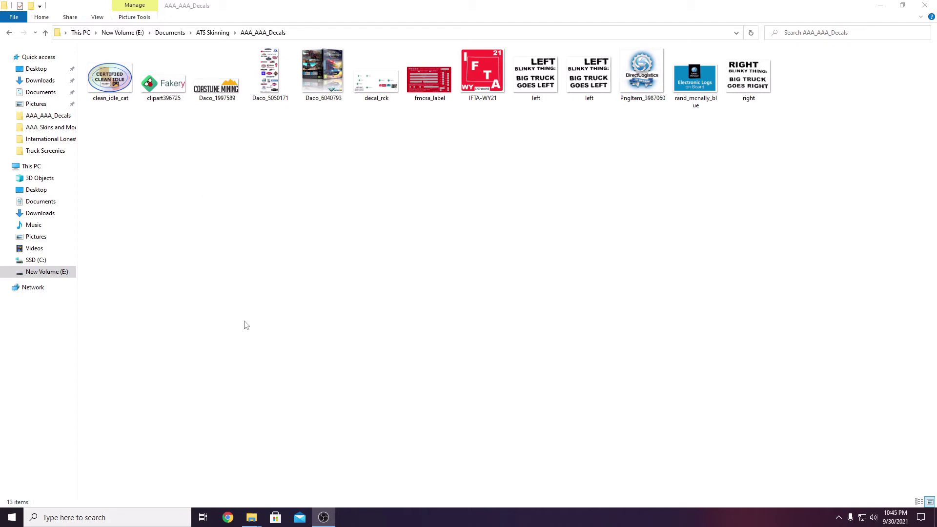
- In File Explorer, go to the American Truck Simulator mod folder in Documents and open international_lonestar_v2.88 with WinRAR
{"action": "left_click", "coordinate": [45, 93]}
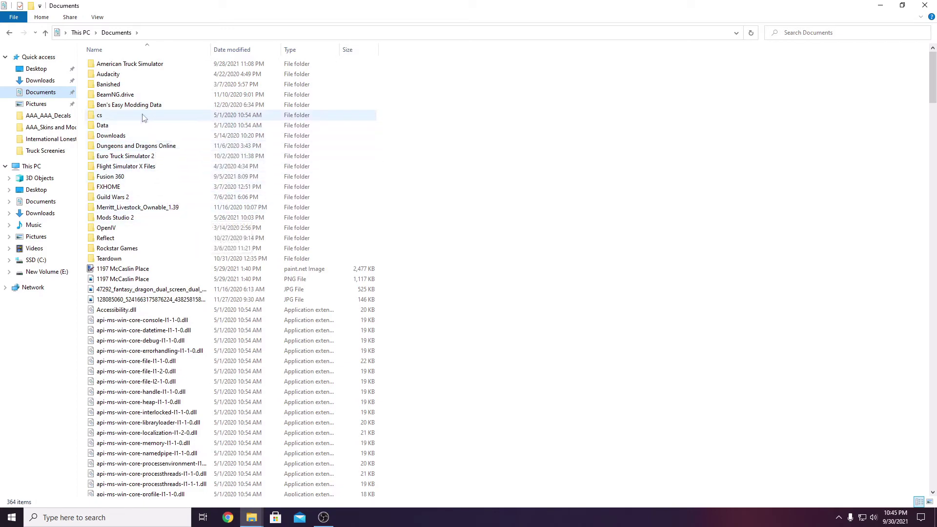
{"action": "double_click", "coordinate": [136, 64]}
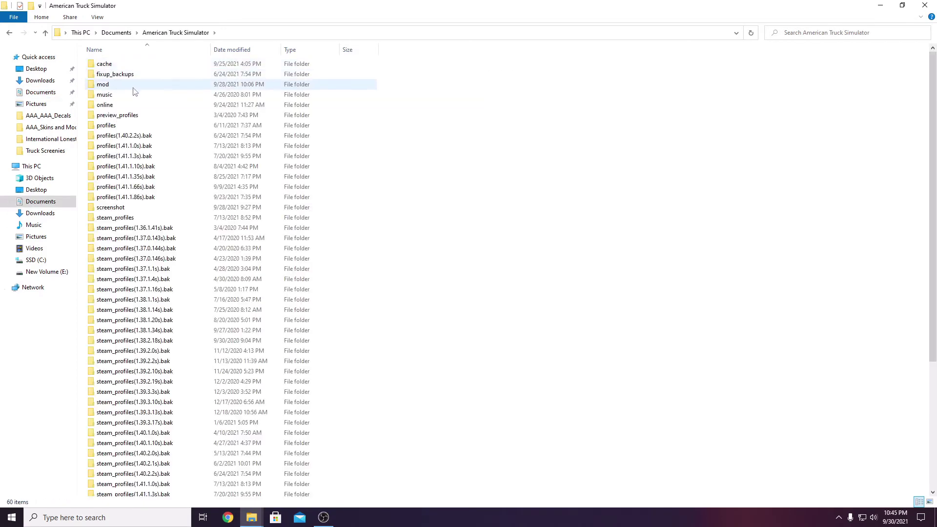
{"action": "double_click", "coordinate": [130, 87]}
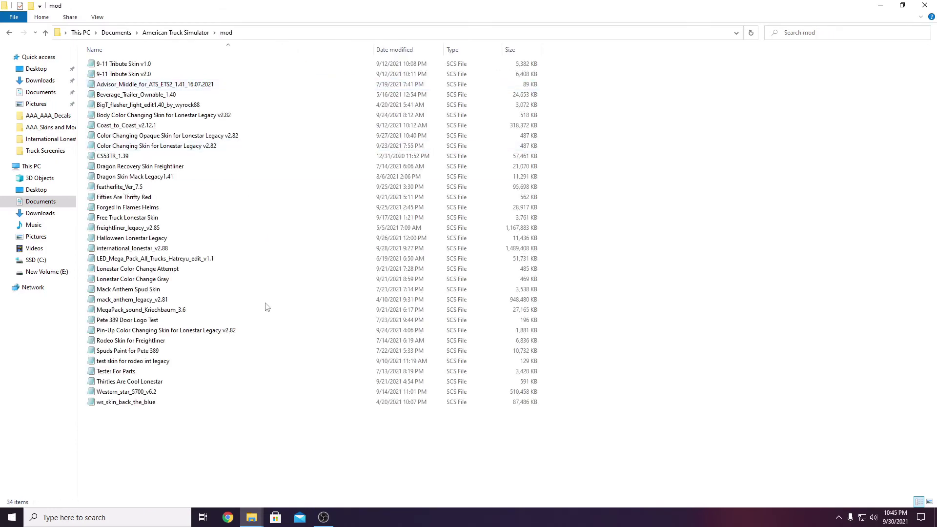
{"action": "left_click", "coordinate": [180, 252]}
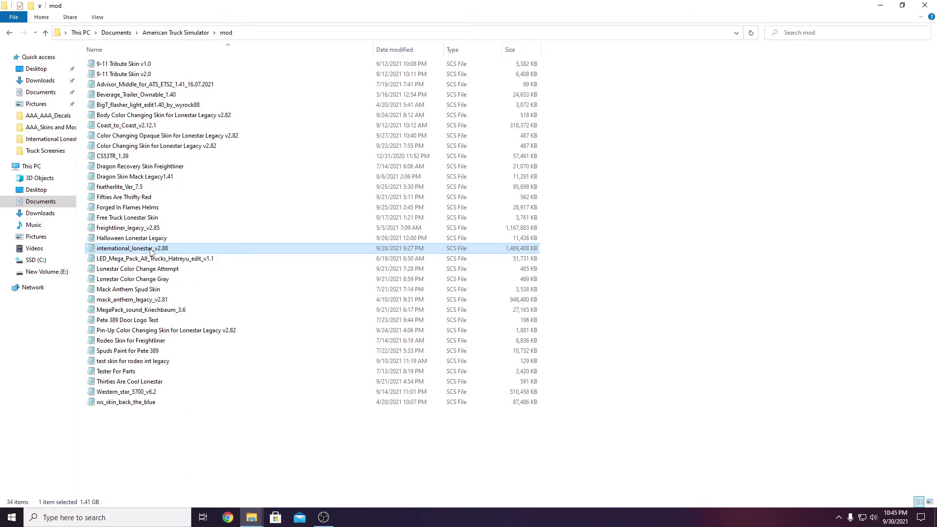
{"action": "right_click", "coordinate": [151, 252]}
{"action": "mouse_move", "coordinate": [199, 312]}
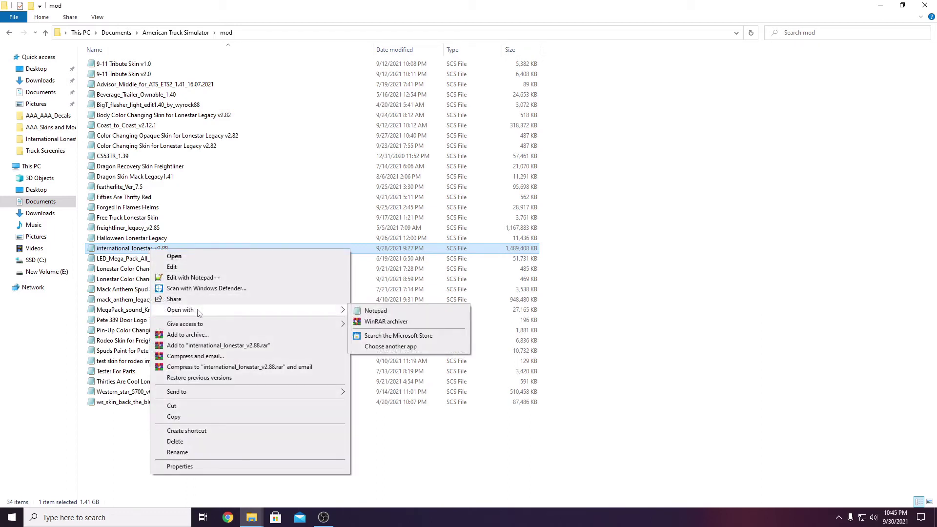
{"action": "left_click", "coordinate": [377, 325]}
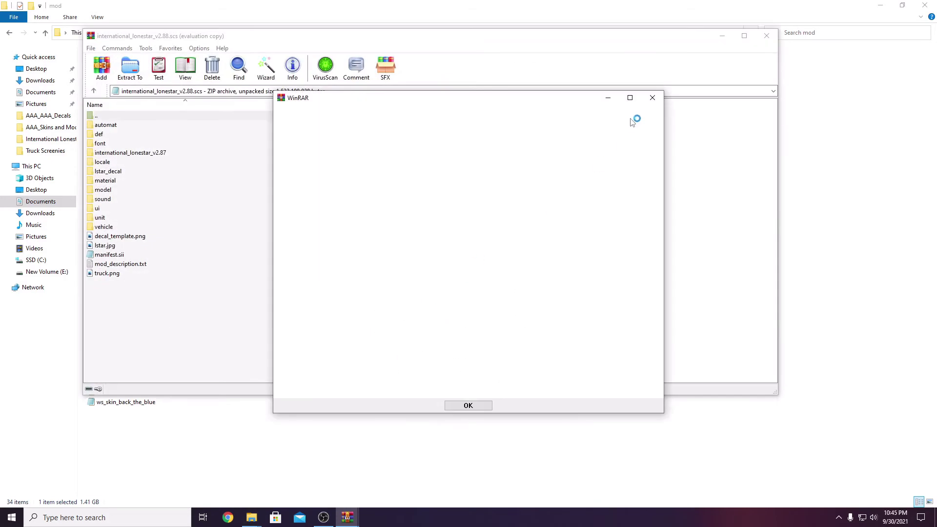
- Dismiss the WinRAR notice and delete the existing decal_rck.dds from the archive's lstar_decal folder
{"action": "left_click", "coordinate": [653, 98]}
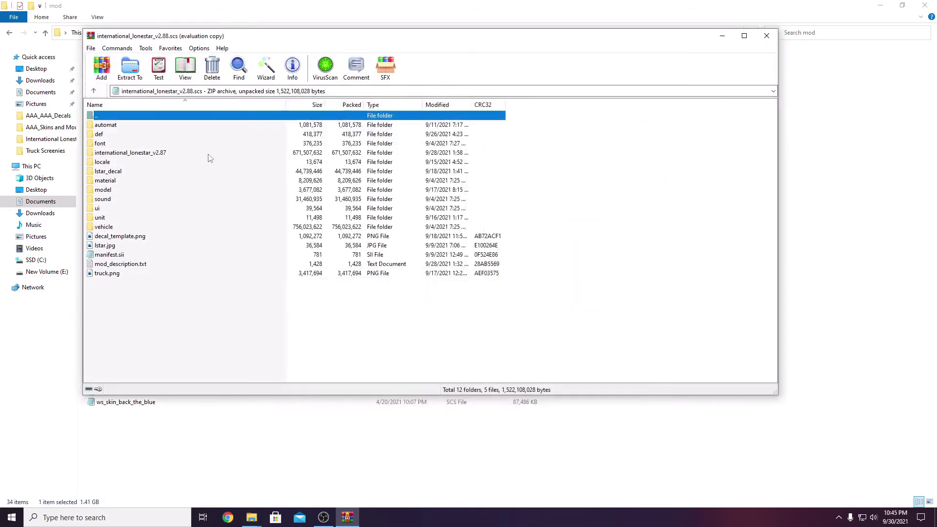
{"action": "left_click", "coordinate": [114, 173]}
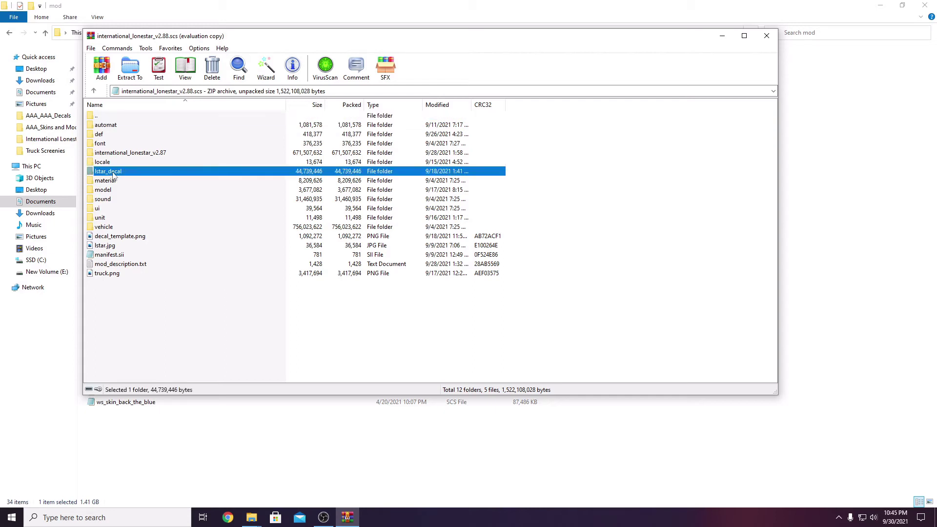
{"action": "double_click", "coordinate": [113, 174]}
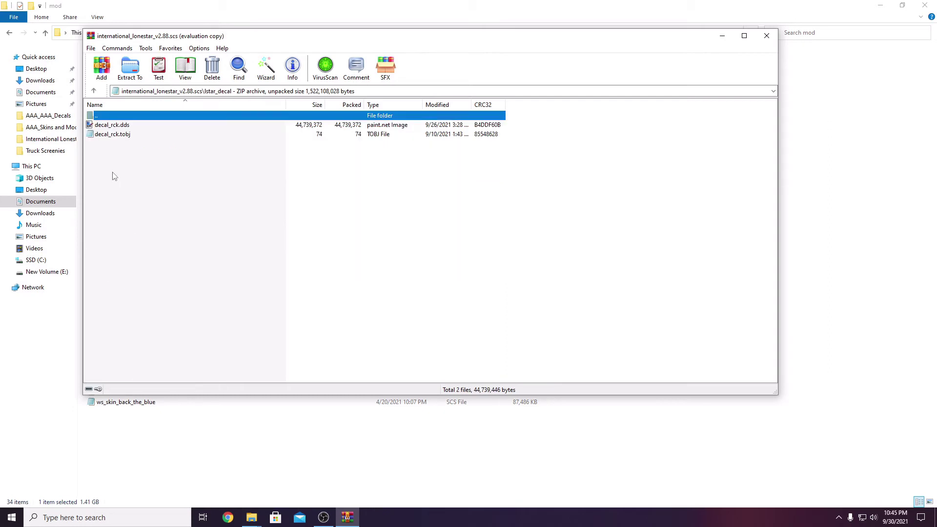
{"action": "left_click", "coordinate": [124, 128]}
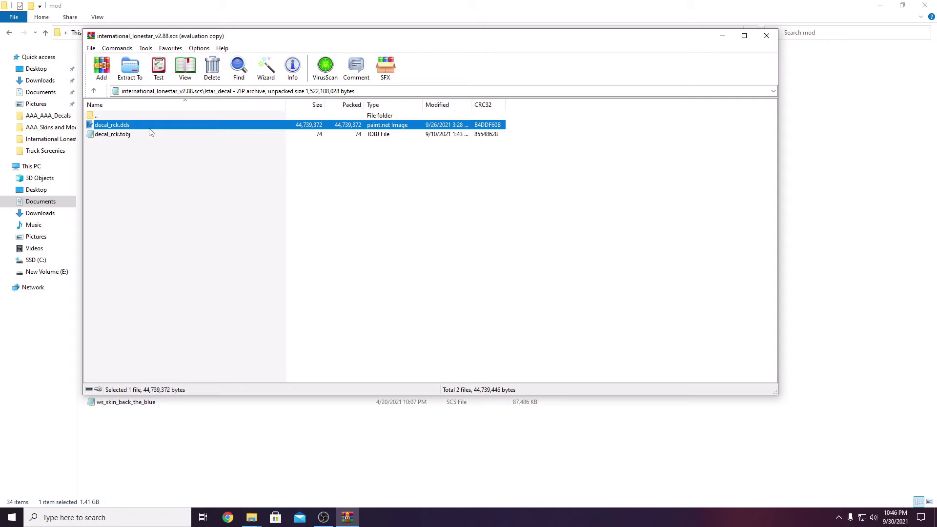
{"action": "key", "text": "Delete"}
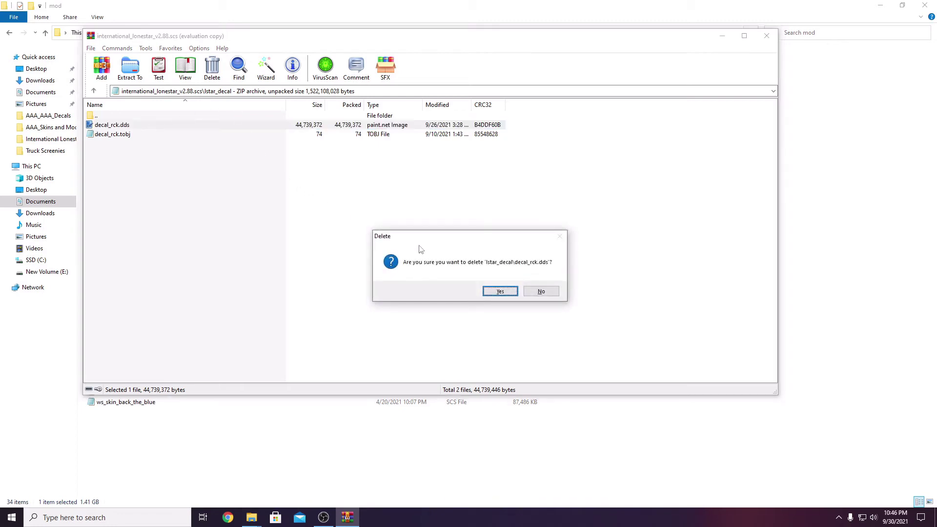
{"action": "left_click", "coordinate": [490, 292]}
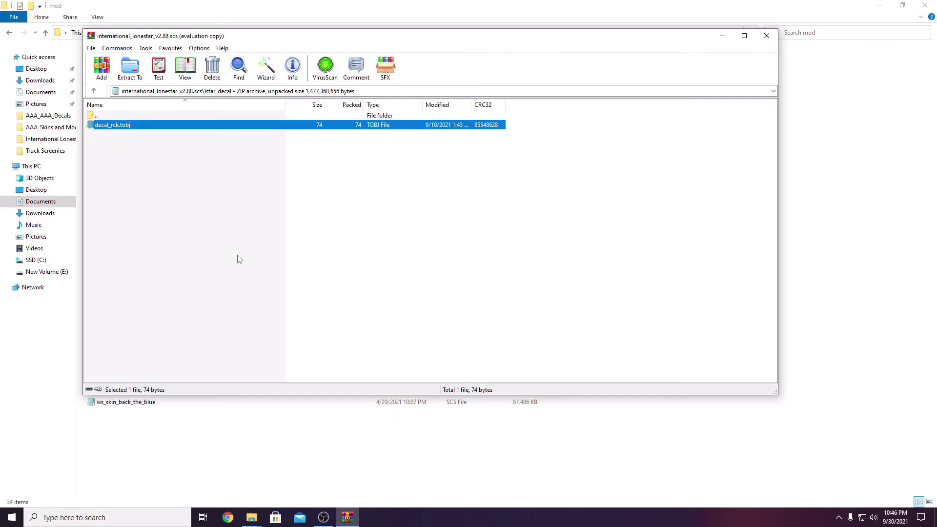
- Start adding files to the lstar_decal folder, browsing to Documents, ATS Skinning, AAA_AAA_Decals on New Volume (E:)
{"action": "right_click", "coordinate": [200, 178]}
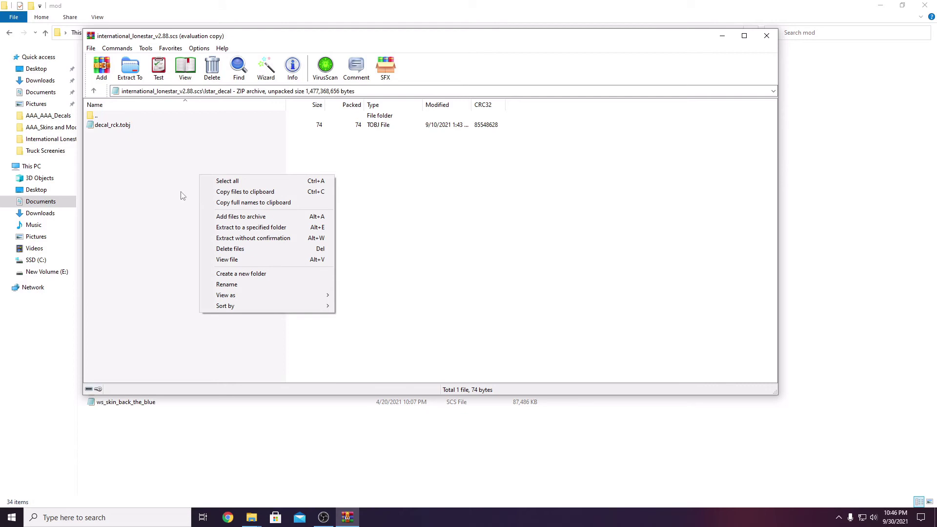
{"action": "left_click", "coordinate": [216, 218]}
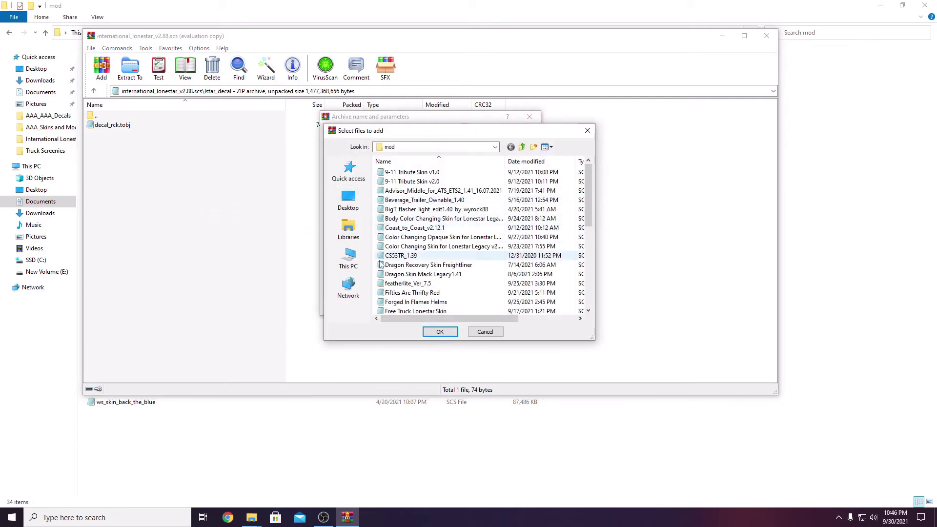
{"action": "left_click", "coordinate": [495, 146]}
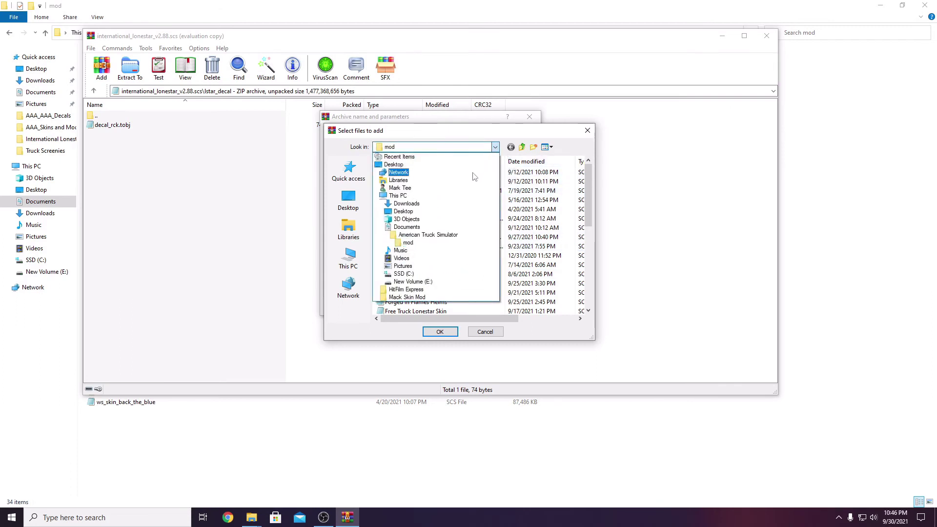
{"action": "left_click", "coordinate": [454, 282]}
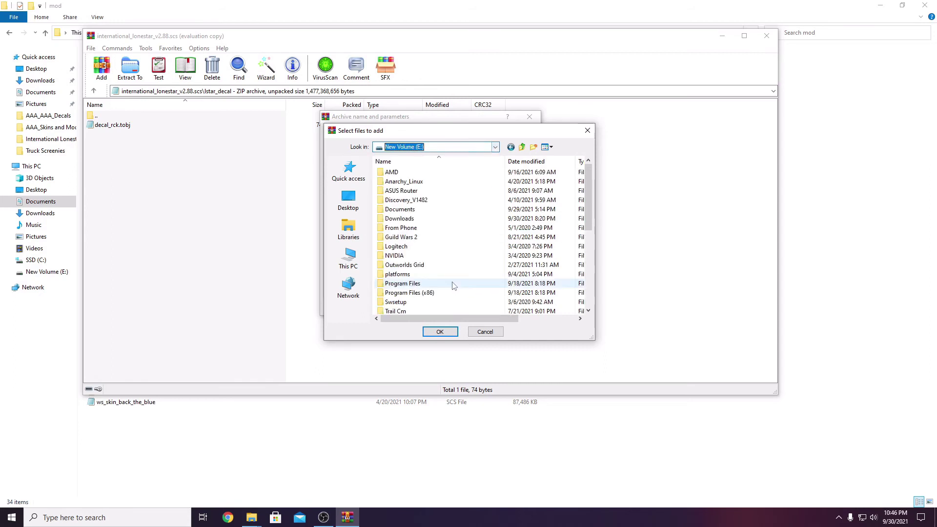
{"action": "double_click", "coordinate": [417, 210]}
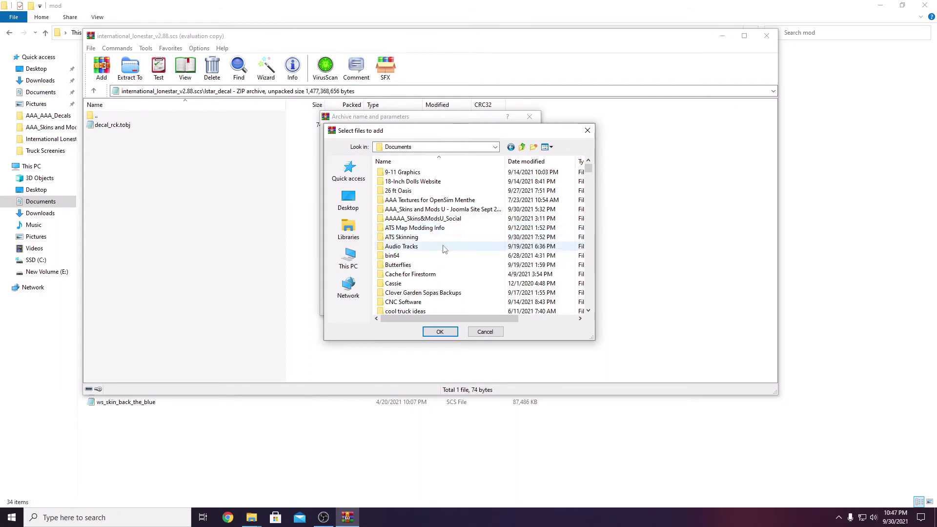
{"action": "double_click", "coordinate": [430, 237]}
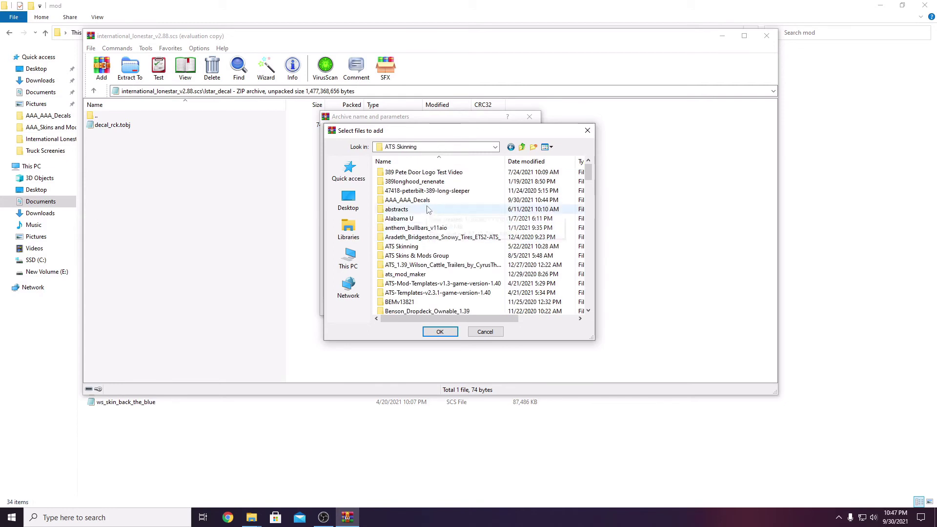
{"action": "double_click", "coordinate": [415, 200]}
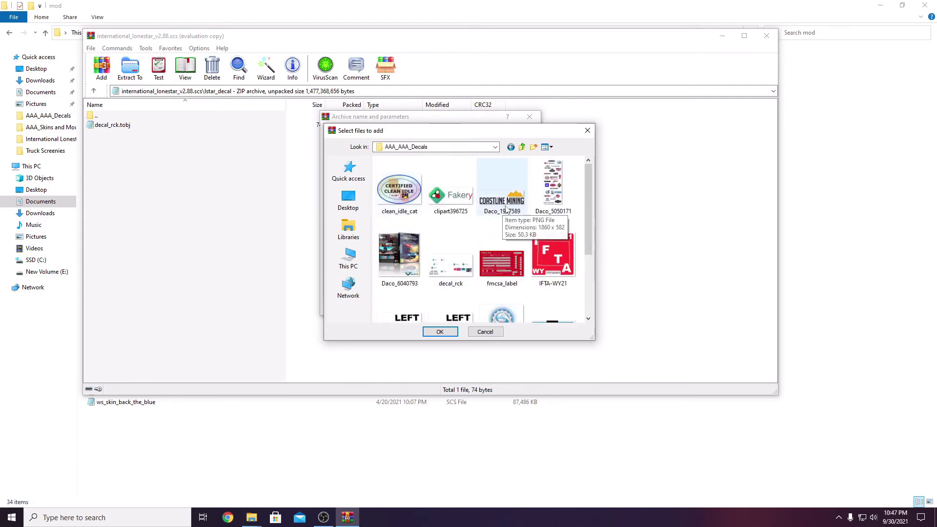
- Add the decal_rck file to the archive with the default archiving settings, and close the archive and the mod folder window
{"action": "left_click", "coordinate": [454, 278]}
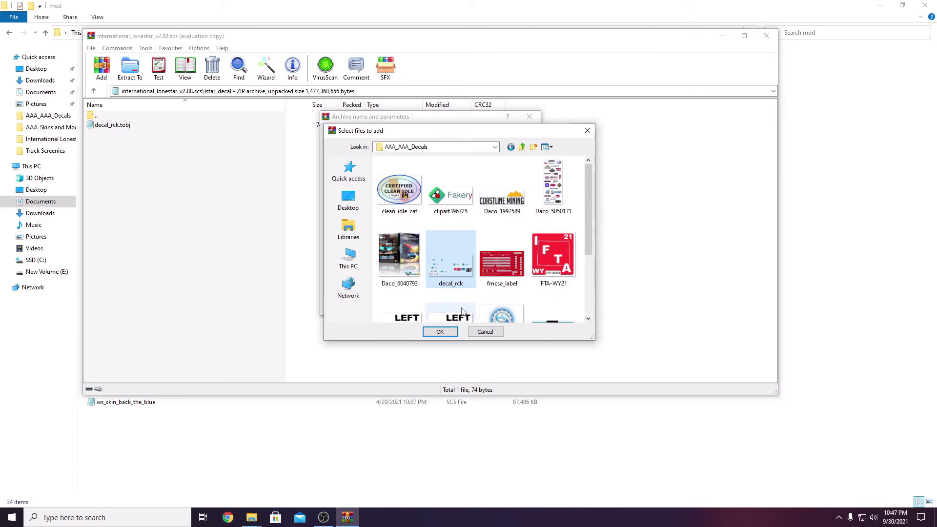
{"action": "left_click", "coordinate": [440, 332]}
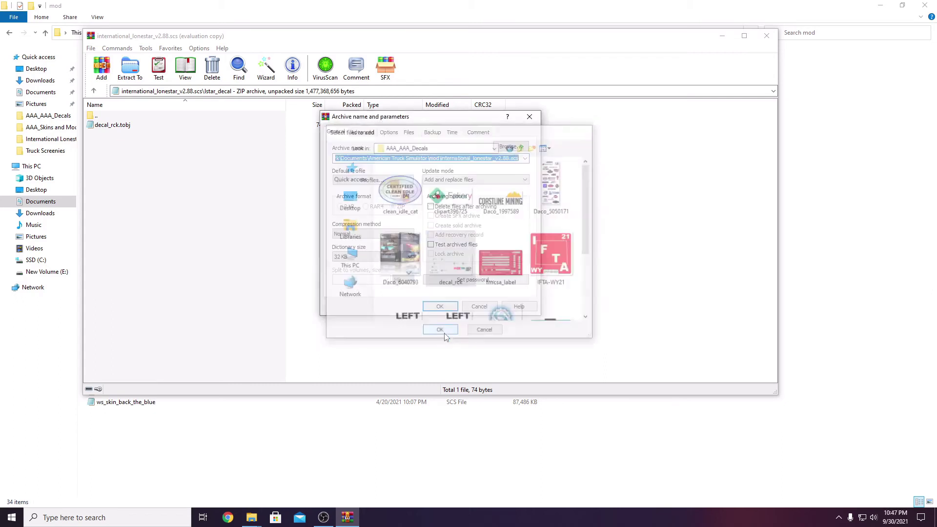
{"action": "left_click", "coordinate": [441, 307]}
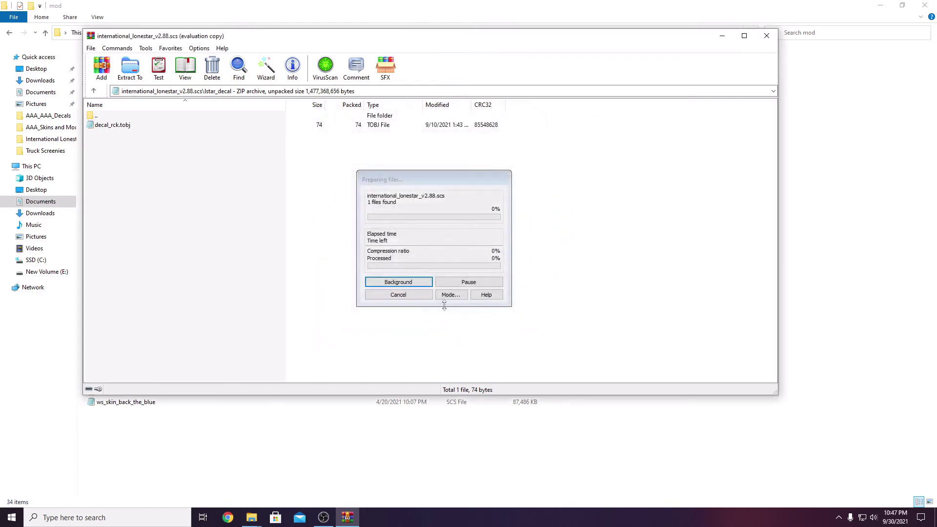
{"action": "left_click", "coordinate": [143, 151]}
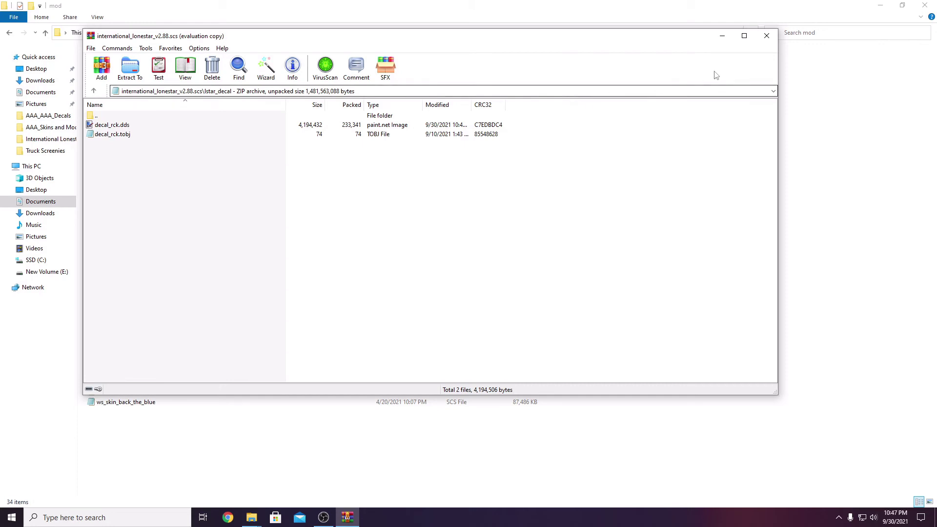
{"action": "left_click", "coordinate": [766, 36]}
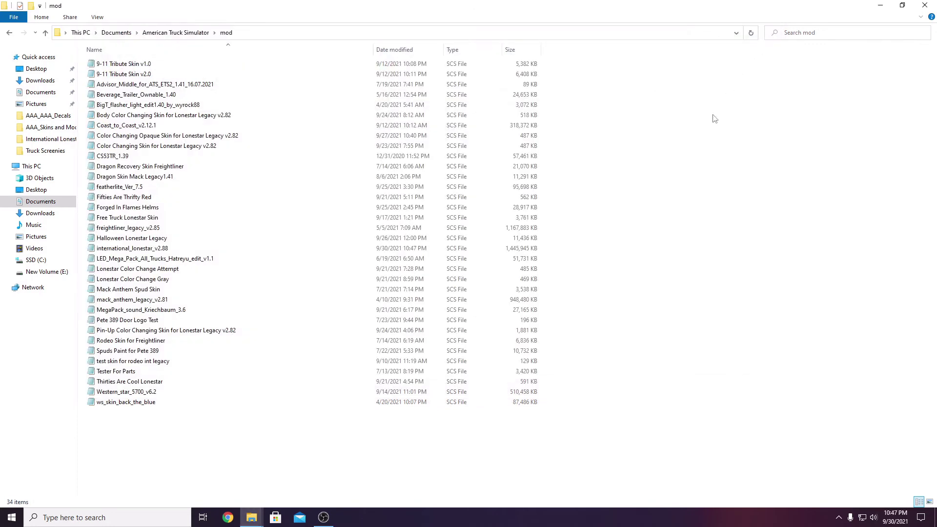
{"action": "left_click", "coordinate": [924, 6]}
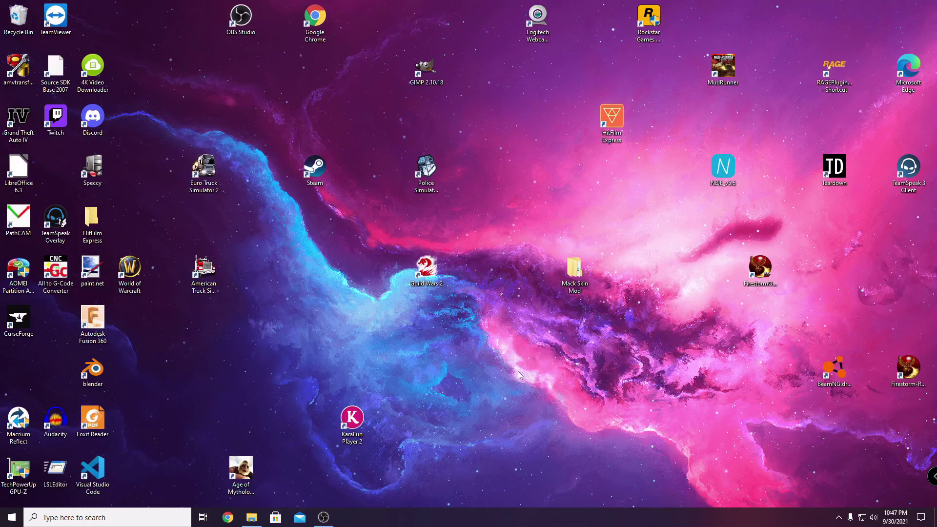
- Switch to American Truck Simulator from the desktop, accept the SDK confirmation and continue the game
{"action": "left_click", "coordinate": [211, 275]}
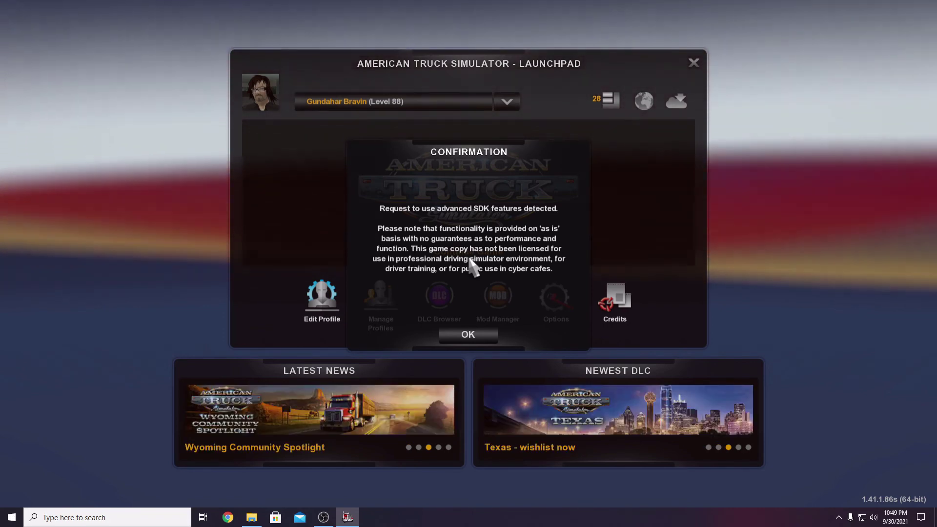
{"action": "left_click", "coordinate": [468, 335]}
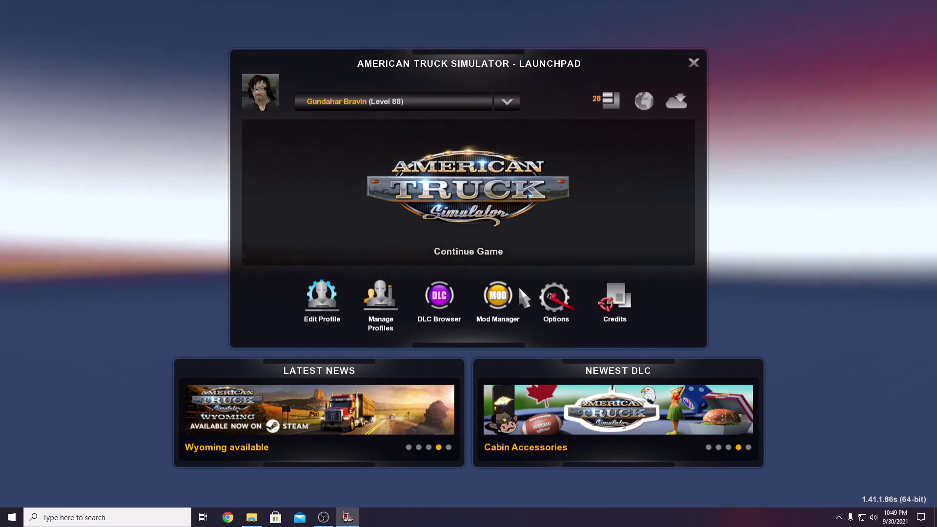
{"action": "left_click", "coordinate": [496, 259]}
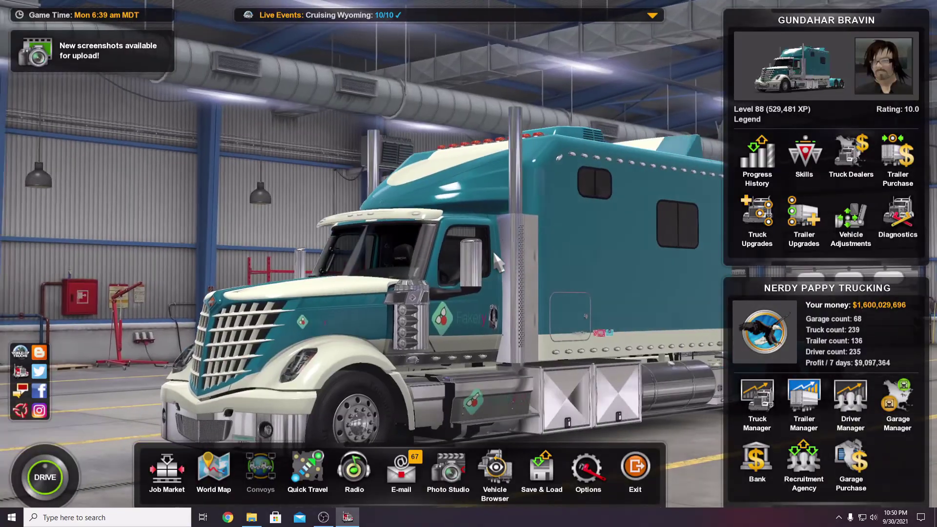
- Leave the main game screen and open the Truck Configurator from the truck service
{"action": "key", "text": "Escape"}
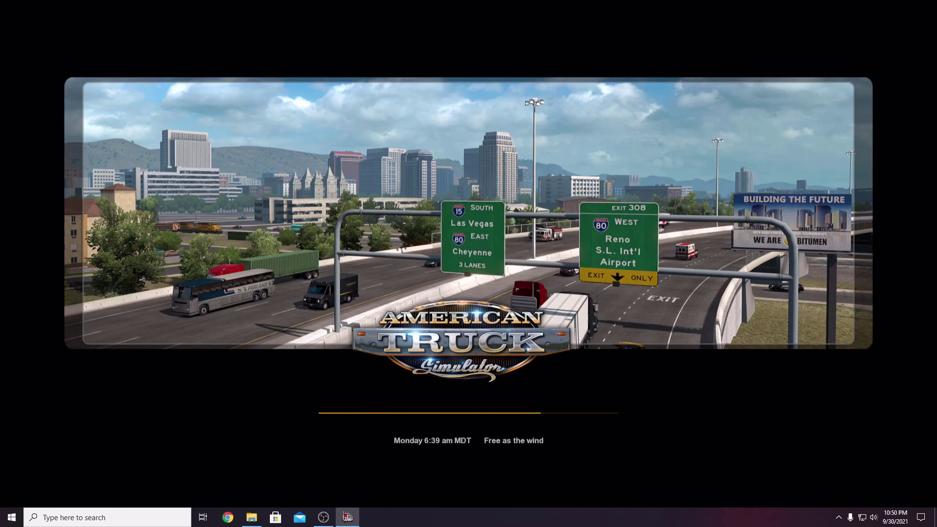
{"action": "key", "text": "Return"}
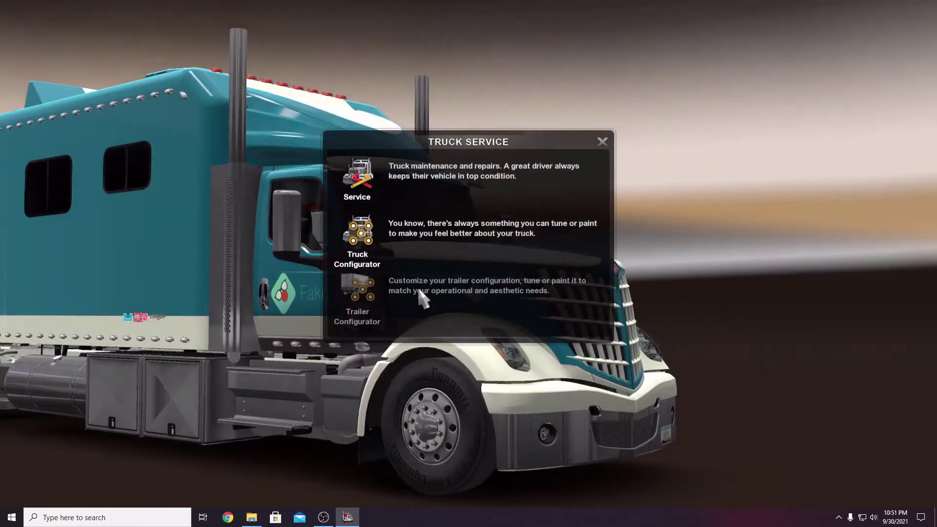
{"action": "left_click", "coordinate": [356, 229]}
- Examine the decals on the hood, door, step box and sleeper along the truck's driver side
{"action": "left_click_drag", "start_coordinate": [499, 356], "coordinate": [44, 415]}
{"action": "scroll", "coordinate": [414, 360], "scroll_direction": "up", "scroll_amount": 3}
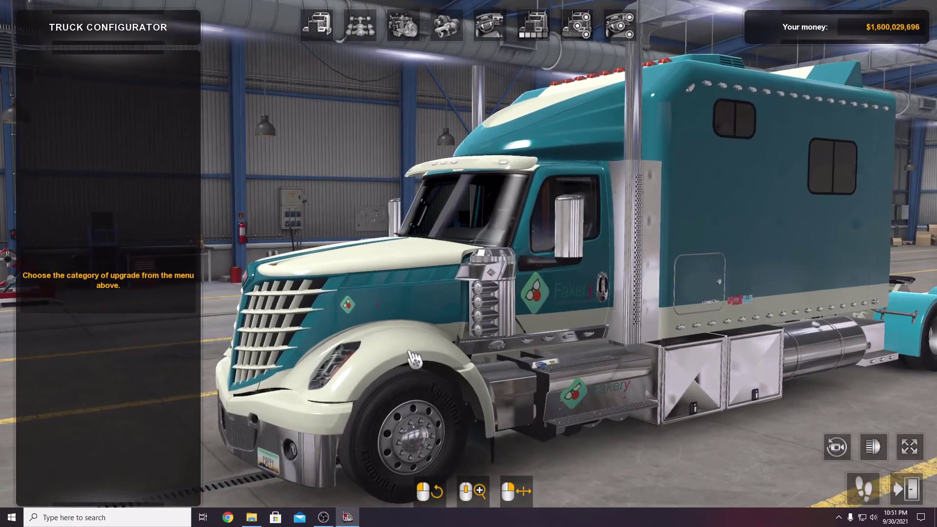
{"action": "scroll", "coordinate": [414, 360], "scroll_direction": "up", "scroll_amount": 2}
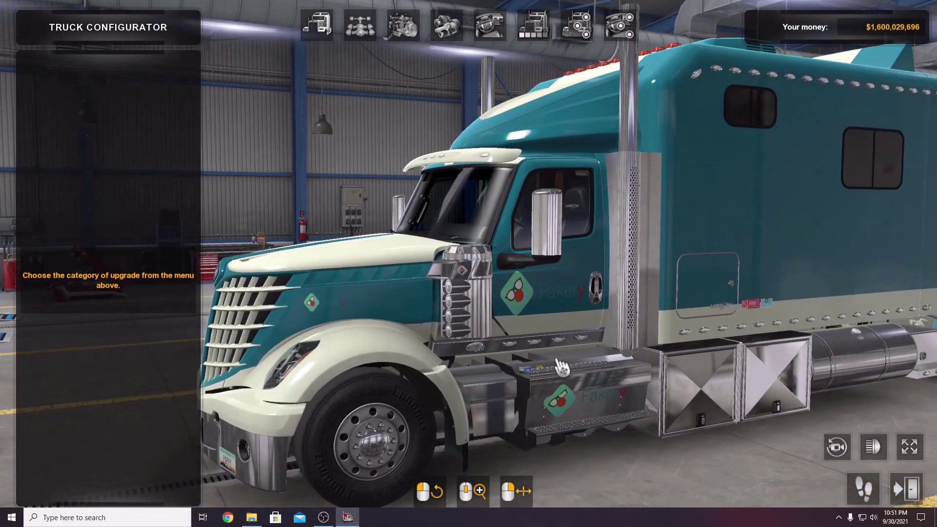
{"action": "left_click_drag", "start_coordinate": [648, 351], "coordinate": [479, 329]}
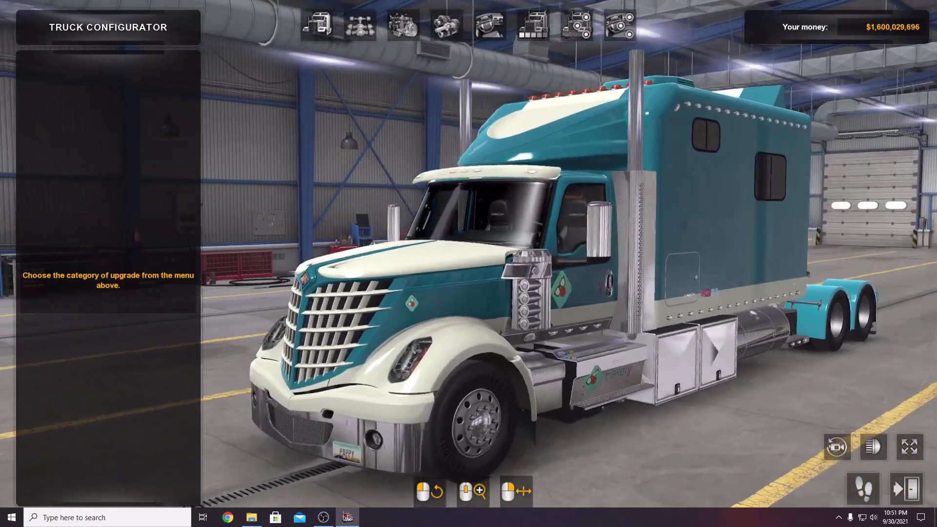
{"action": "left_click_drag", "start_coordinate": [479, 329], "coordinate": [294, 321]}
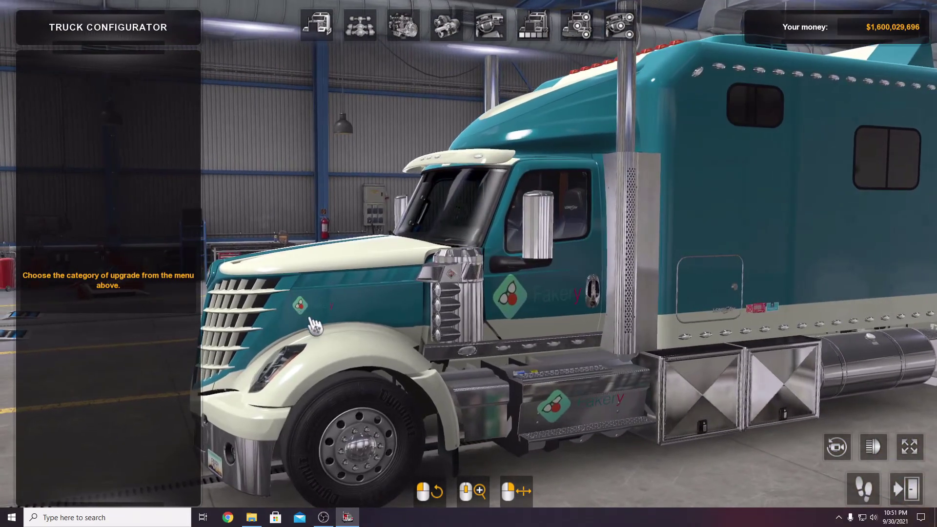
{"action": "left_click_drag", "start_coordinate": [319, 323], "coordinate": [253, 336]}
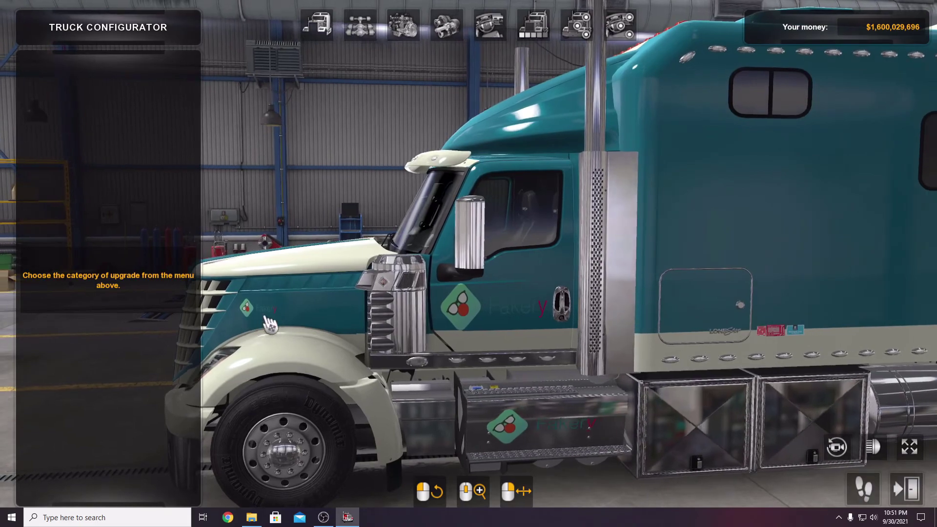
- Inspect the decals on the truck's passenger side and on its rear, including the mud flaps and rear frame panel
{"action": "left_click_drag", "start_coordinate": [328, 332], "coordinate": [439, 334]}
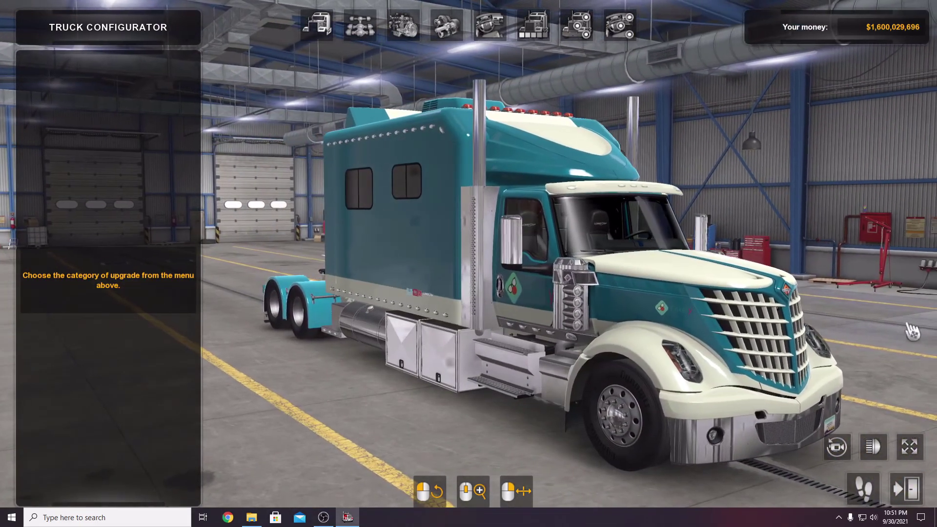
{"action": "scroll", "coordinate": [614, 349], "scroll_direction": "up", "scroll_amount": 5}
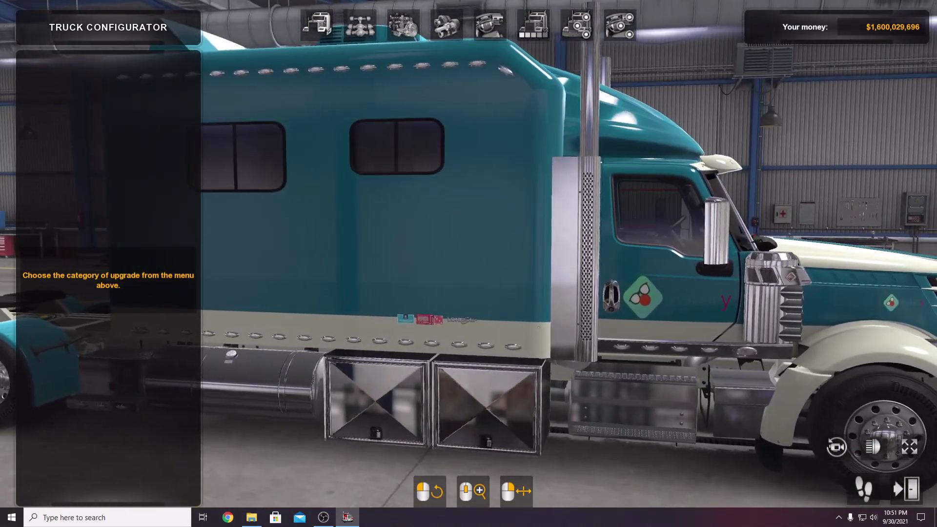
{"action": "left_click_drag", "start_coordinate": [614, 350], "coordinate": [633, 366]}
{"action": "left_click_drag", "start_coordinate": [580, 342], "coordinate": [527, 307]}
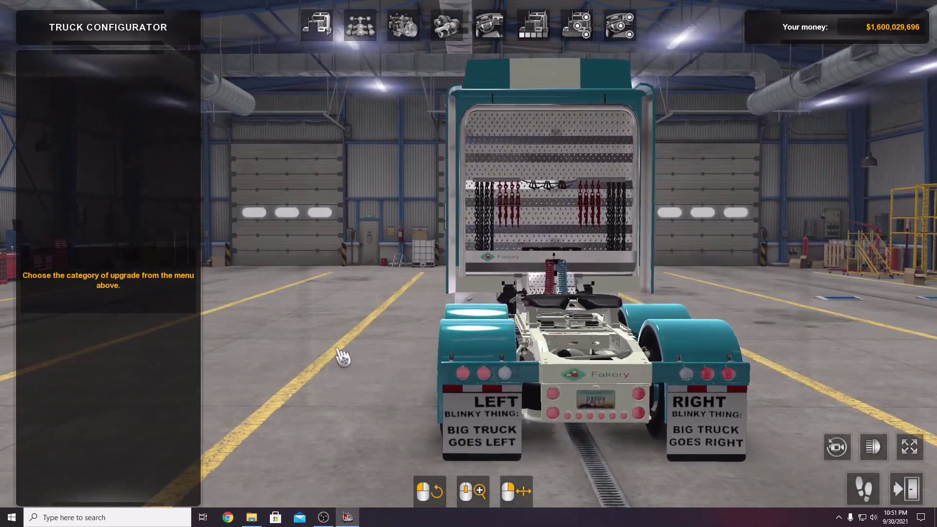
{"action": "scroll", "coordinate": [341, 356], "scroll_direction": "down", "scroll_amount": 2}
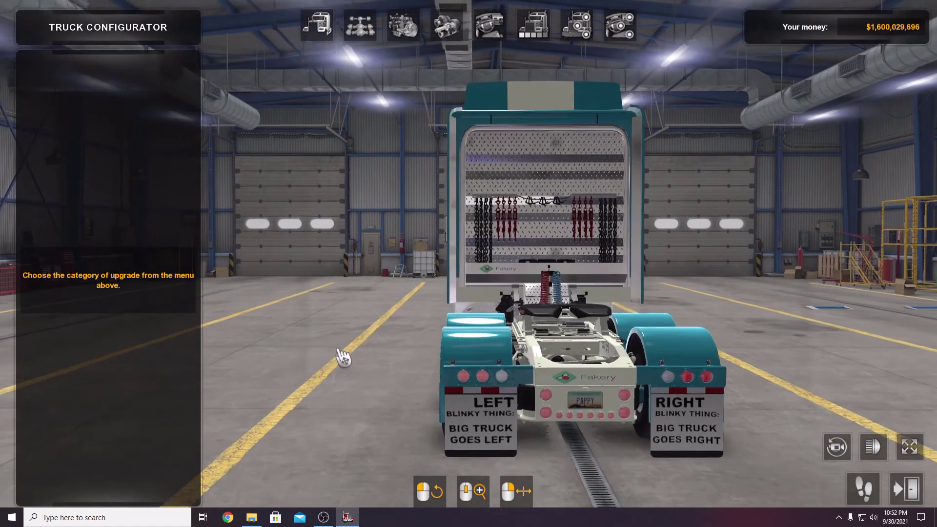
{"action": "scroll", "coordinate": [342, 356], "scroll_direction": "up", "scroll_amount": 2}
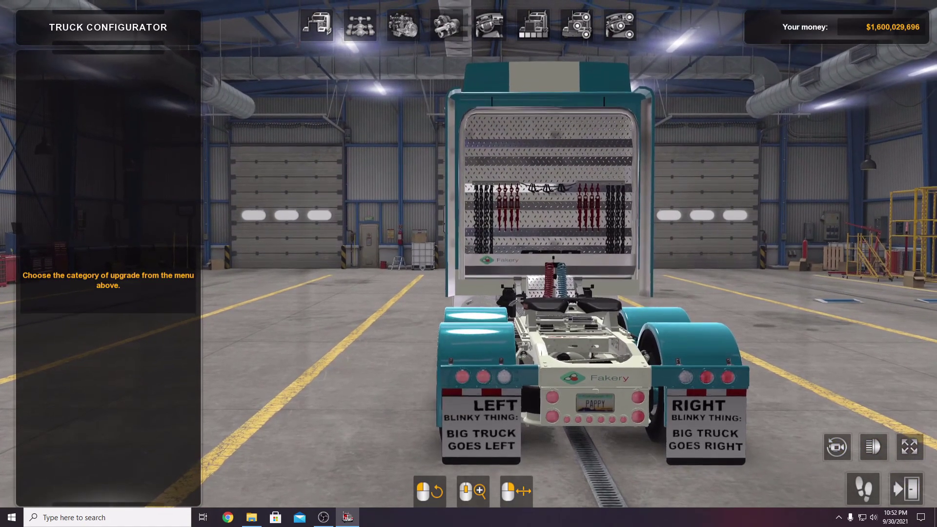
{"action": "left_click_drag", "start_coordinate": [551, 396], "coordinate": [505, 396]}
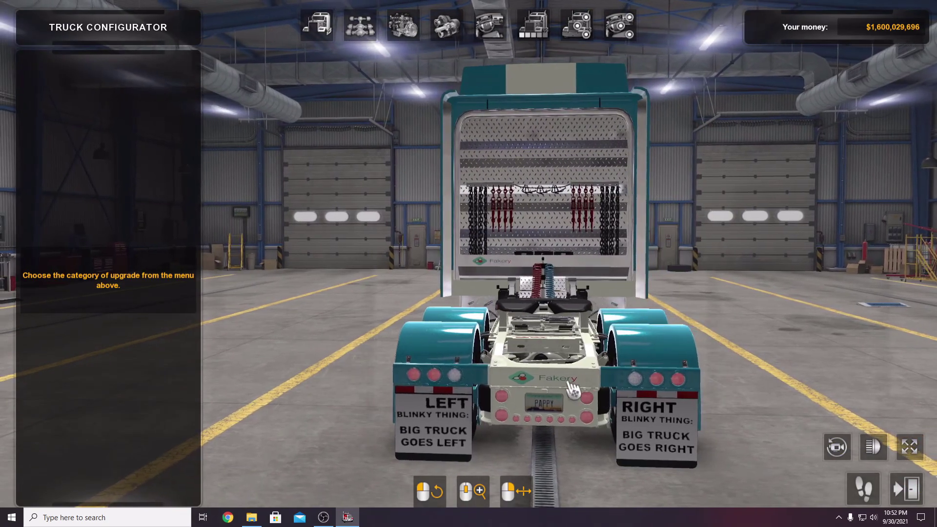
- Look around the truck's interior in the interior accessories view, from the sleeper and driver's seat to the dashboard
{"action": "left_click_drag", "start_coordinate": [458, 351], "coordinate": [659, 153]}
{"action": "left_click", "coordinate": [620, 26]}
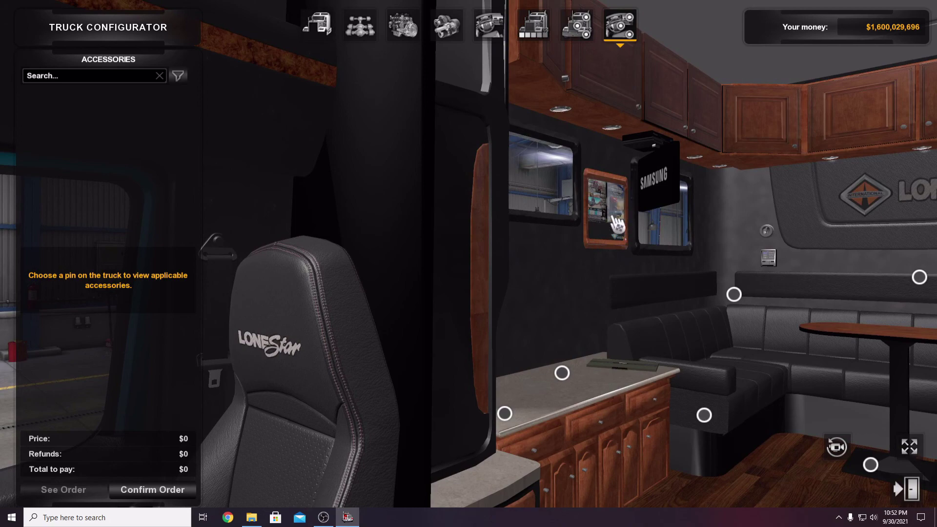
{"action": "left_click_drag", "start_coordinate": [589, 252], "coordinate": [761, 288]}
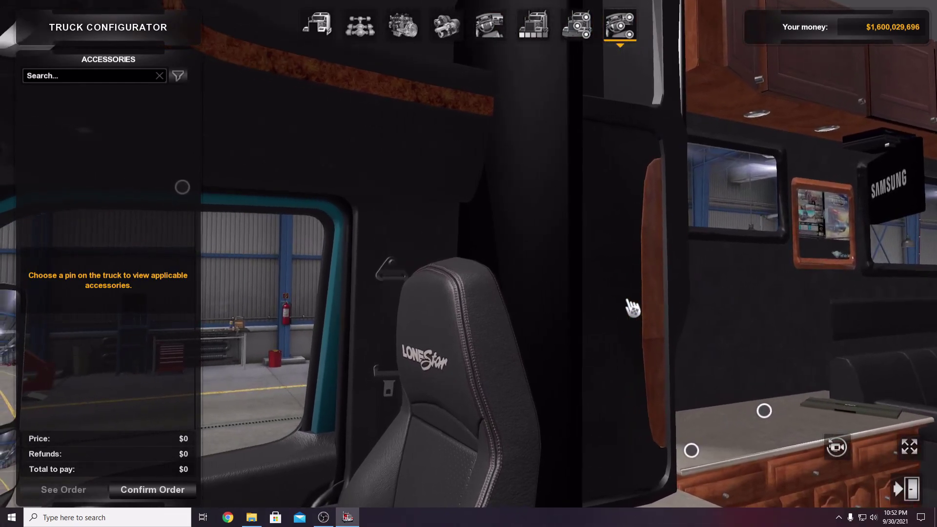
{"action": "left_click_drag", "start_coordinate": [632, 308], "coordinate": [807, 318]}
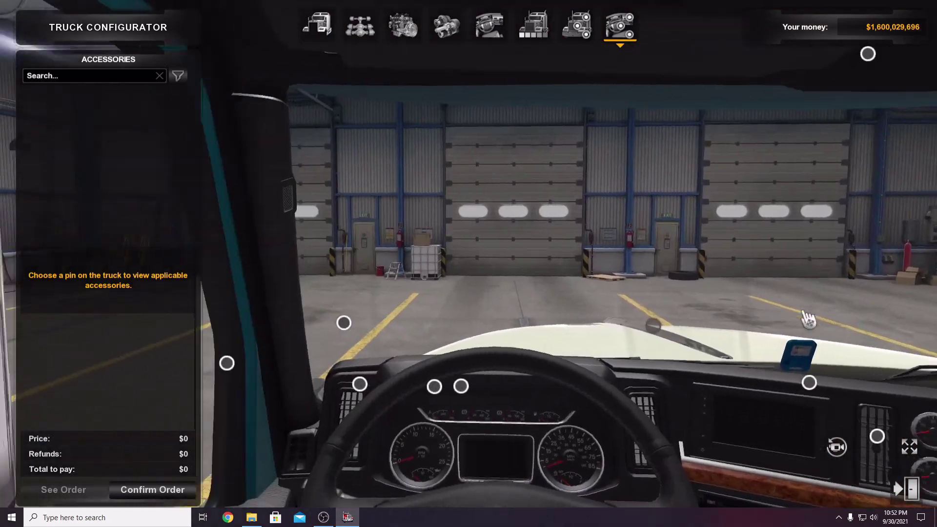
- Return to the truck's exterior and preview the door, hood and step box decals against the White and Dark Blue paint jobs
{"action": "left_click", "coordinate": [576, 26]}
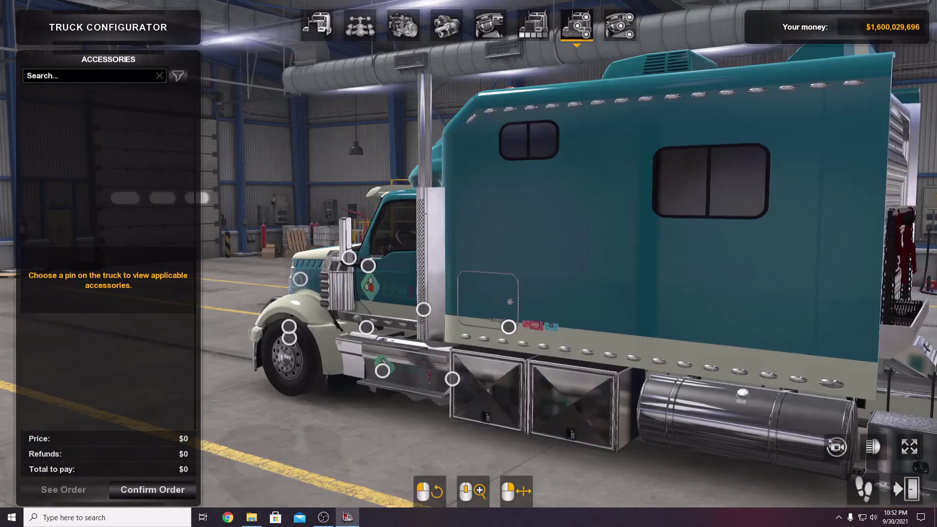
{"action": "scroll", "coordinate": [665, 305], "scroll_direction": "up", "scroll_amount": 3}
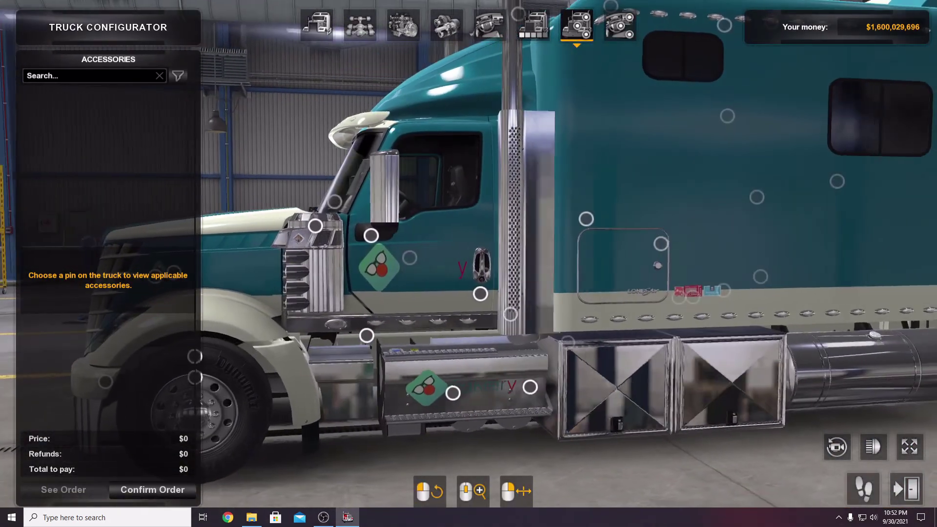
{"action": "left_click", "coordinate": [537, 27]}
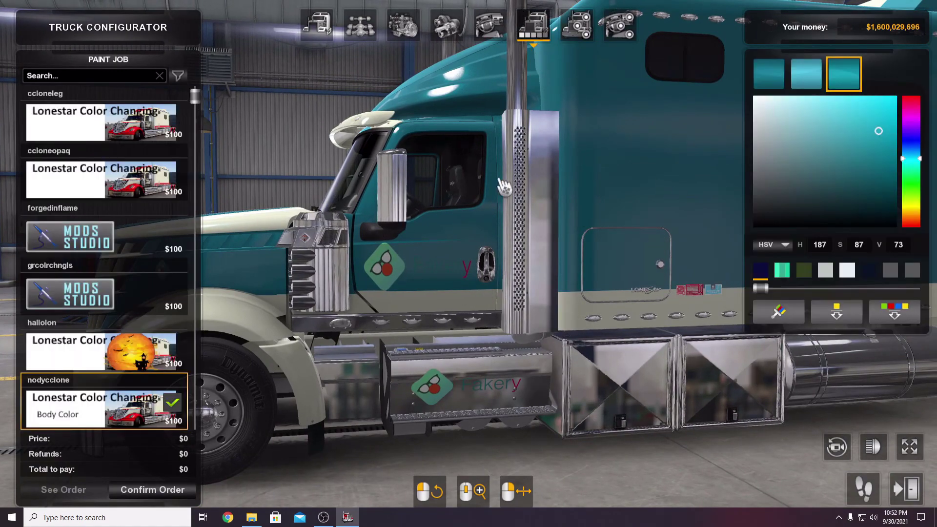
{"action": "scroll", "coordinate": [121, 250], "scroll_direction": "down", "scroll_amount": 8}
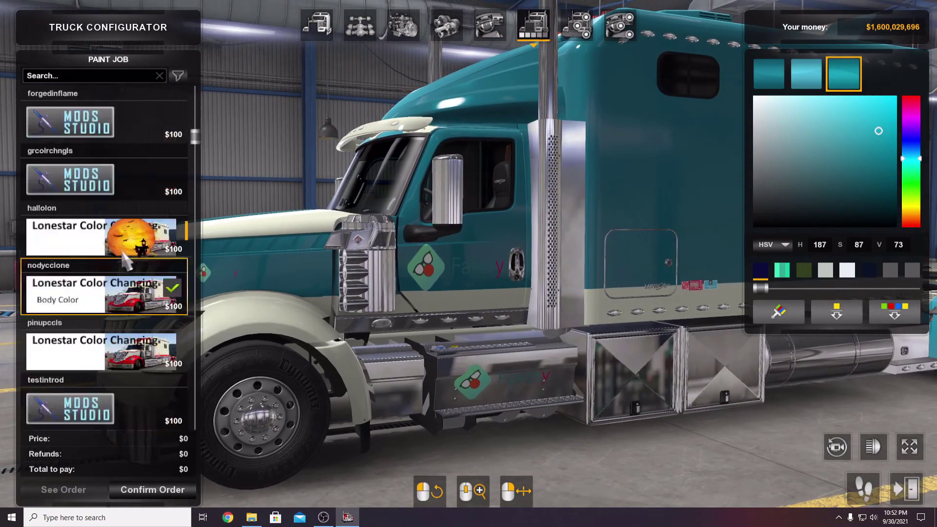
{"action": "left_click", "coordinate": [121, 250]}
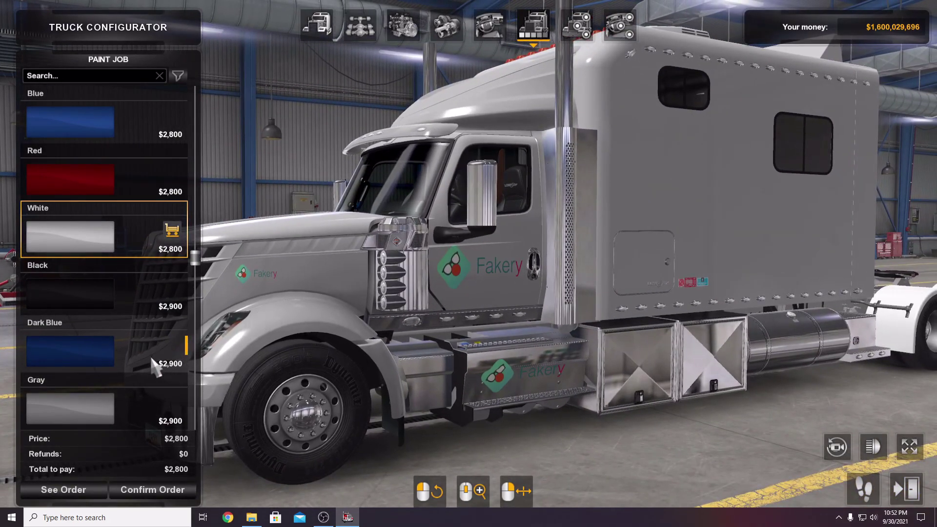
{"action": "left_click", "coordinate": [84, 370]}
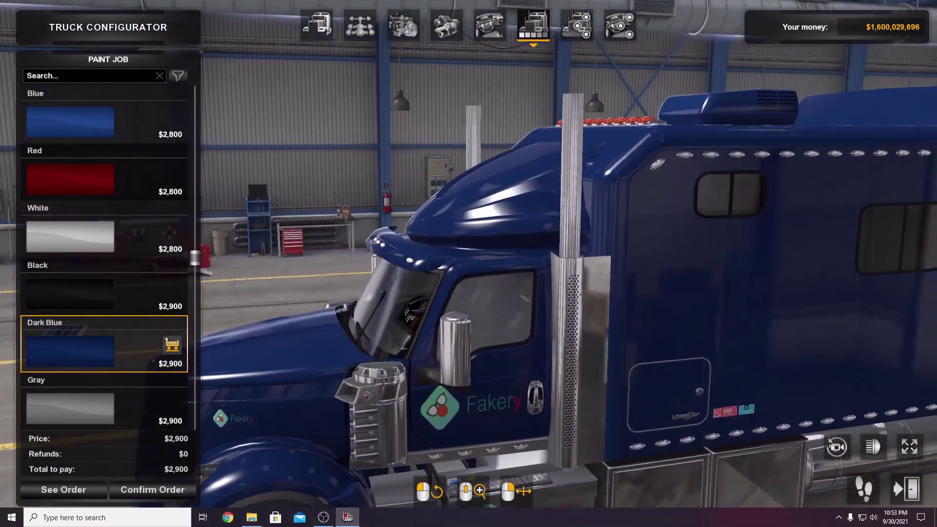
- Preview the decals against the Red Metallic and Blue Metallic paint jobs, viewing the blue truck from the rear and front
{"action": "scroll", "coordinate": [117, 257], "scroll_direction": "down", "scroll_amount": 5}
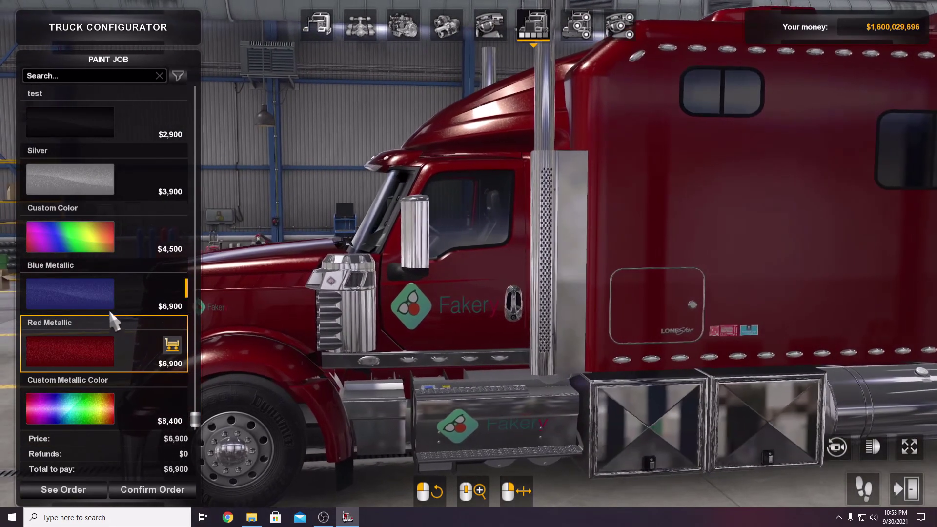
{"action": "left_click", "coordinate": [78, 303]}
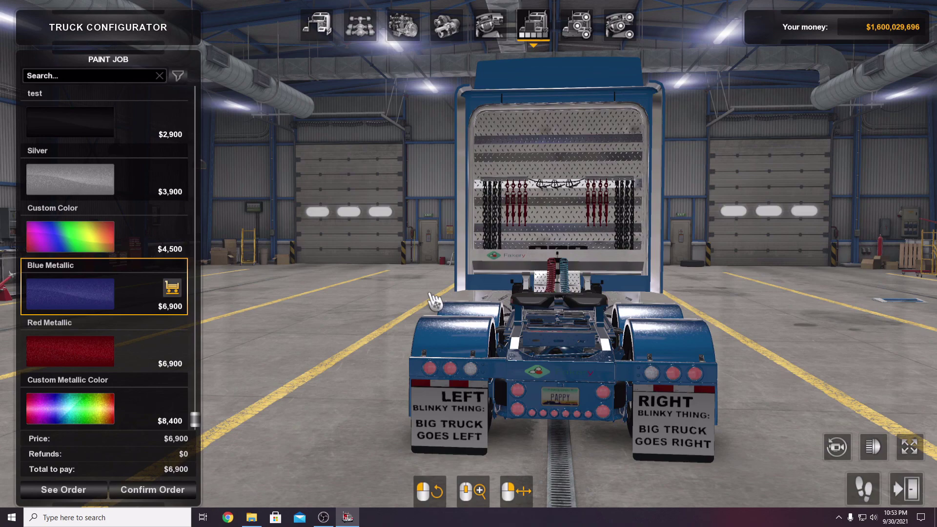
{"action": "left_click_drag", "start_coordinate": [429, 292], "coordinate": [634, 288]}
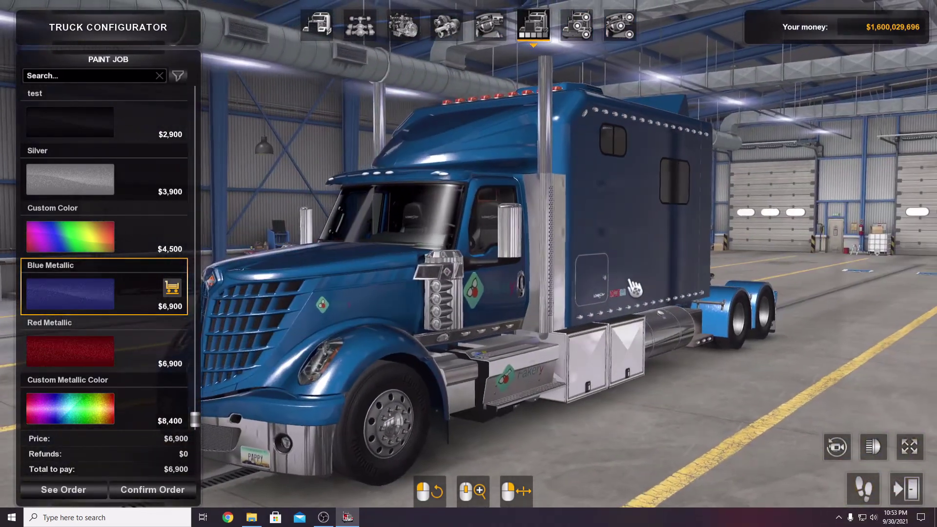